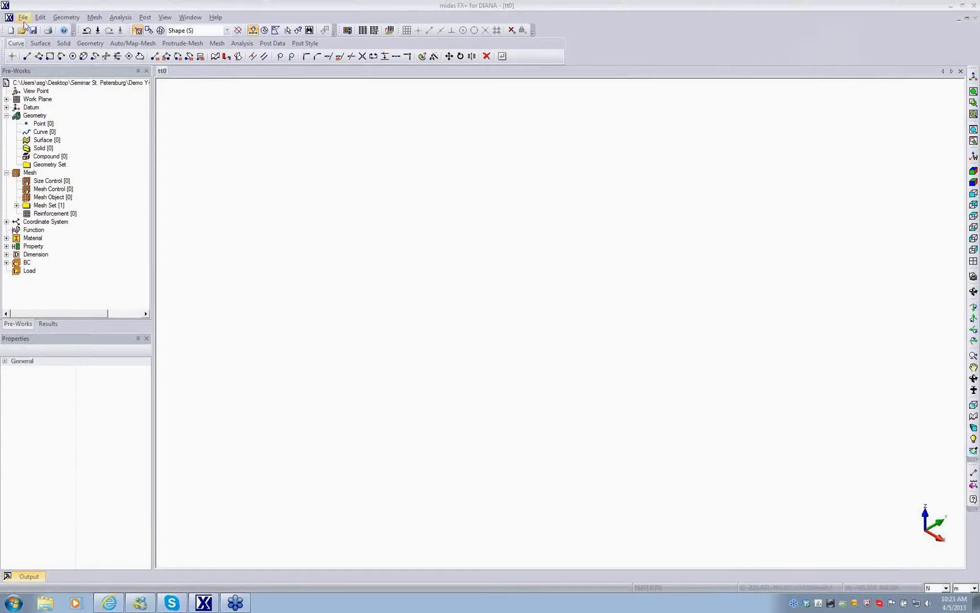
- Import the Tunnel.brep geometry file from the MAZ folder as a BRep model
{"action": "left_click", "coordinate": [23, 17]}
{"action": "mouse_move", "coordinate": [55, 101]}
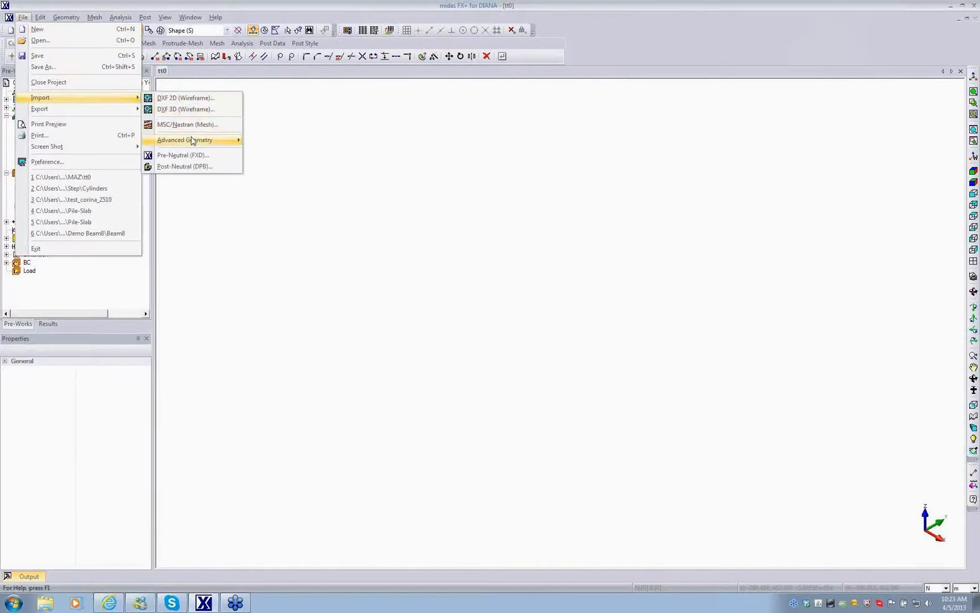
{"action": "mouse_move", "coordinate": [193, 142]}
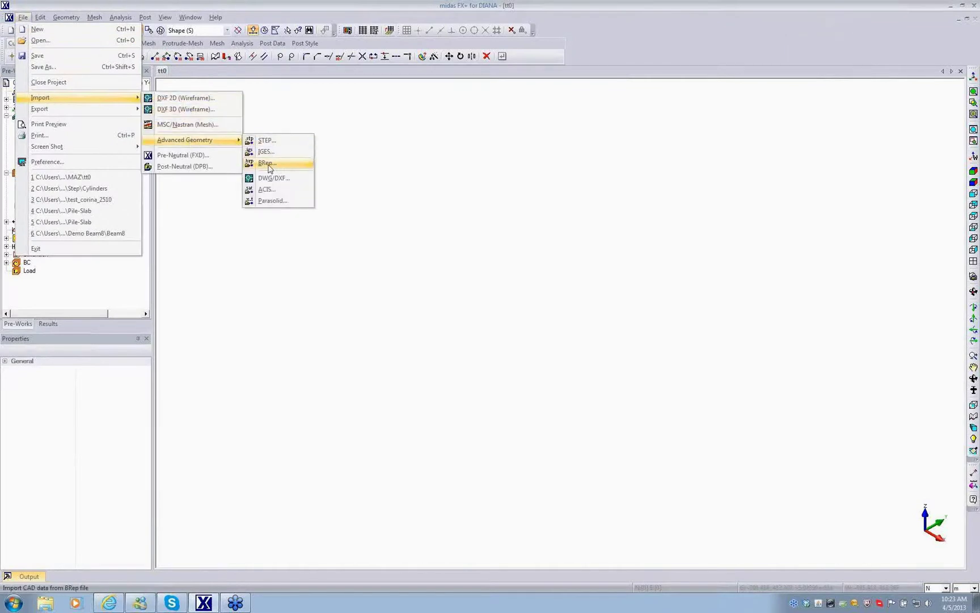
{"action": "left_click", "coordinate": [301, 164]}
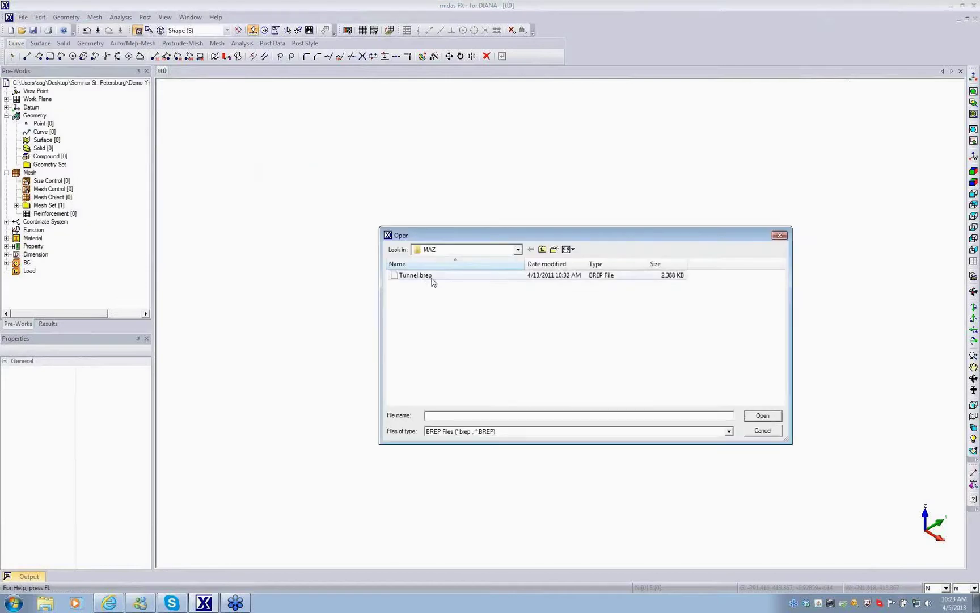
{"action": "double_click", "coordinate": [430, 278]}
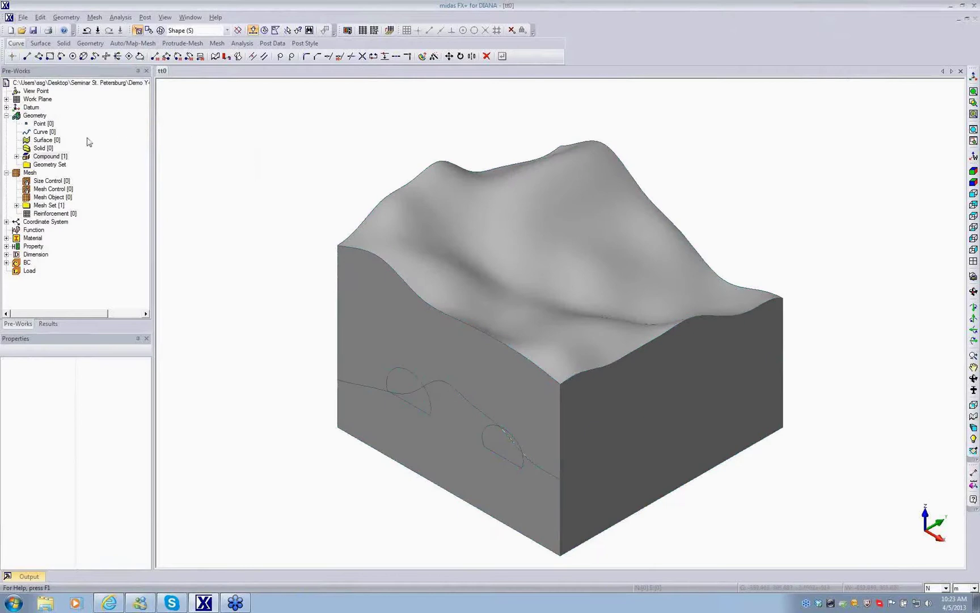
- Explode the imported tunnel compound into its sub level shapes, deleting the original shape, and list the resulting solids
{"action": "double_click", "coordinate": [56, 157]}
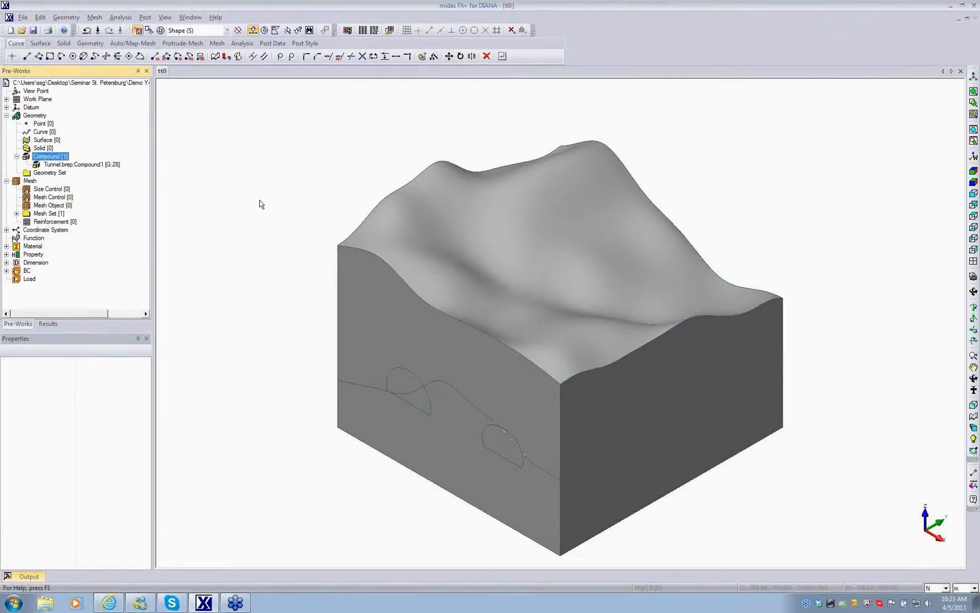
{"action": "left_click", "coordinate": [468, 264]}
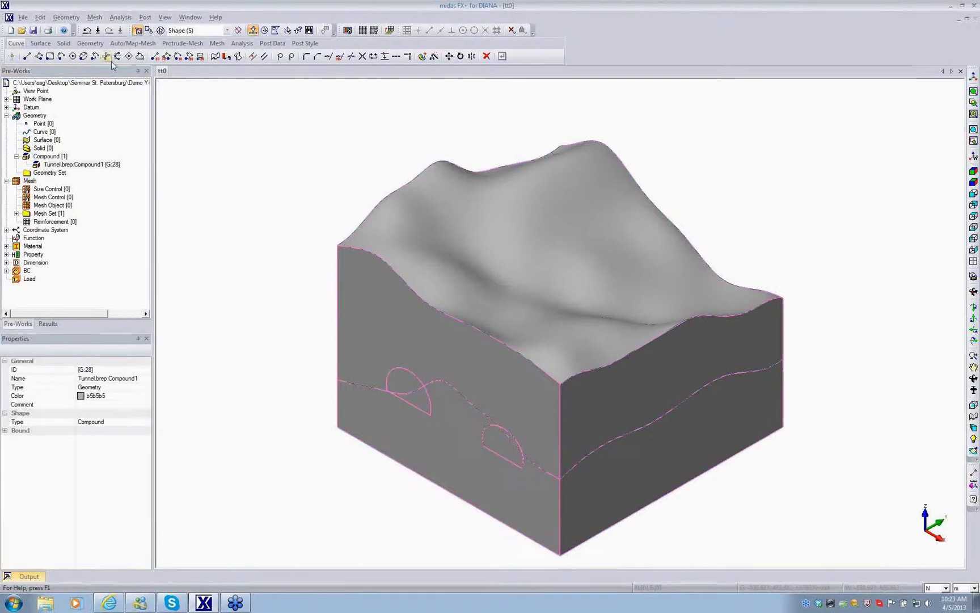
{"action": "left_click", "coordinate": [94, 45]}
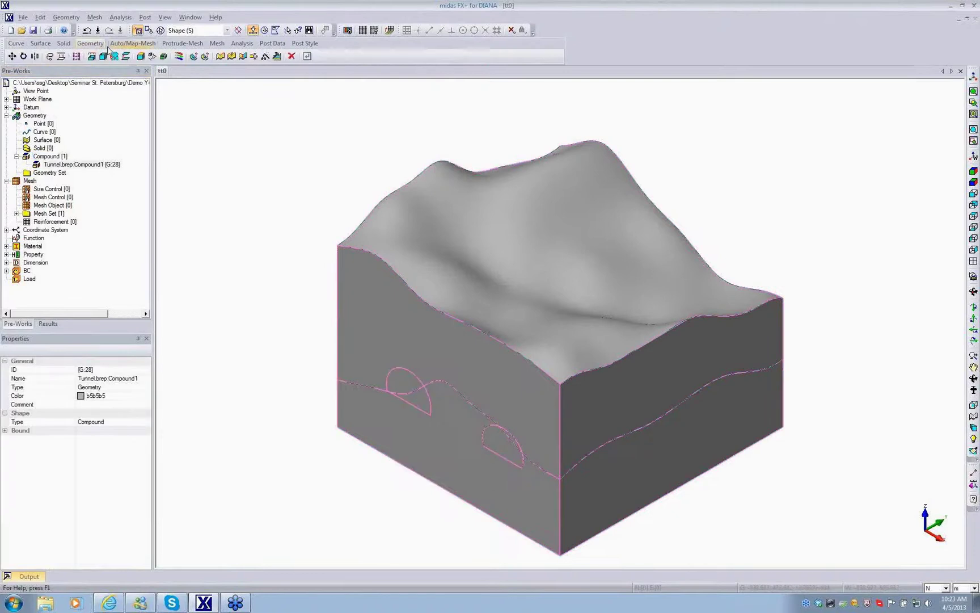
{"action": "left_click", "coordinate": [163, 57]}
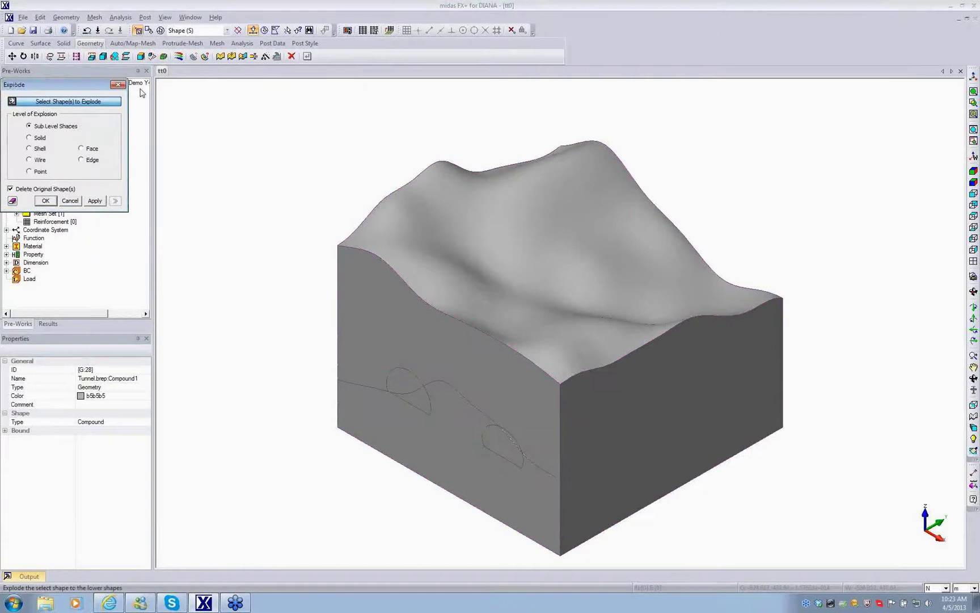
{"action": "left_click_drag", "start_coordinate": [73, 86], "coordinate": [287, 109]}
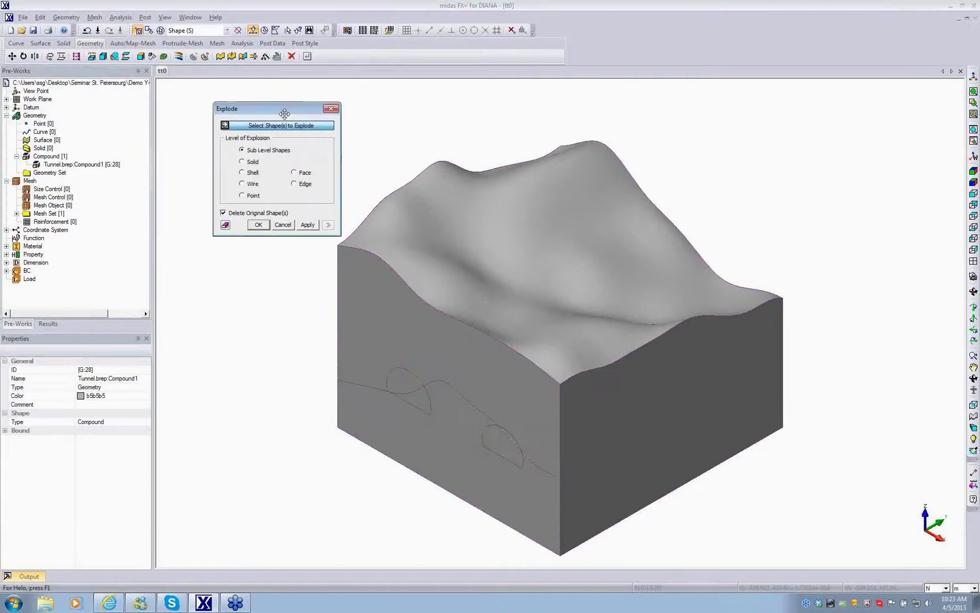
{"action": "left_click", "coordinate": [507, 240]}
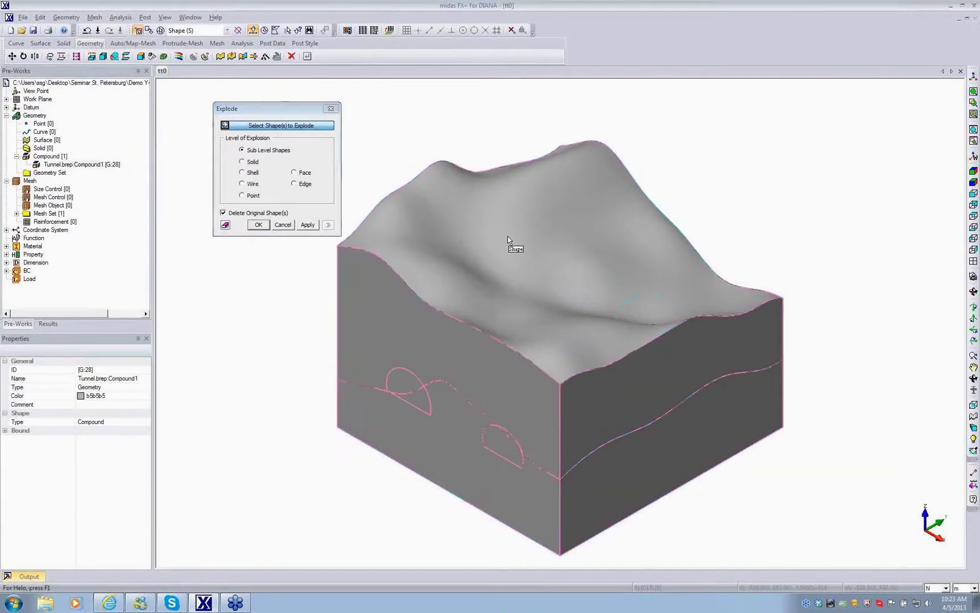
{"action": "left_click", "coordinate": [258, 225]}
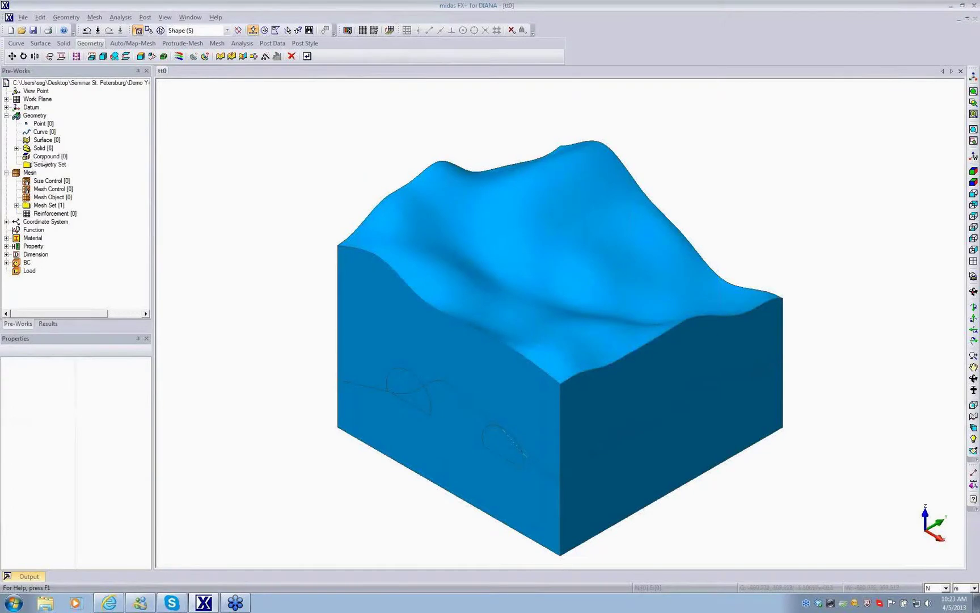
{"action": "double_click", "coordinate": [42, 150]}
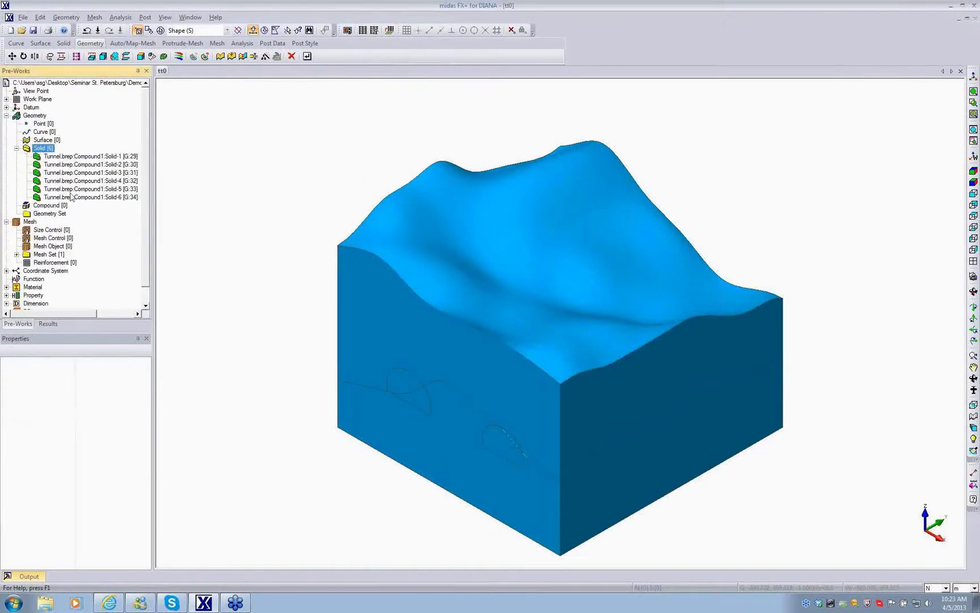
- Apply random shape colors to all shapes in the model, with every shape type included
{"action": "left_click", "coordinate": [66, 17]}
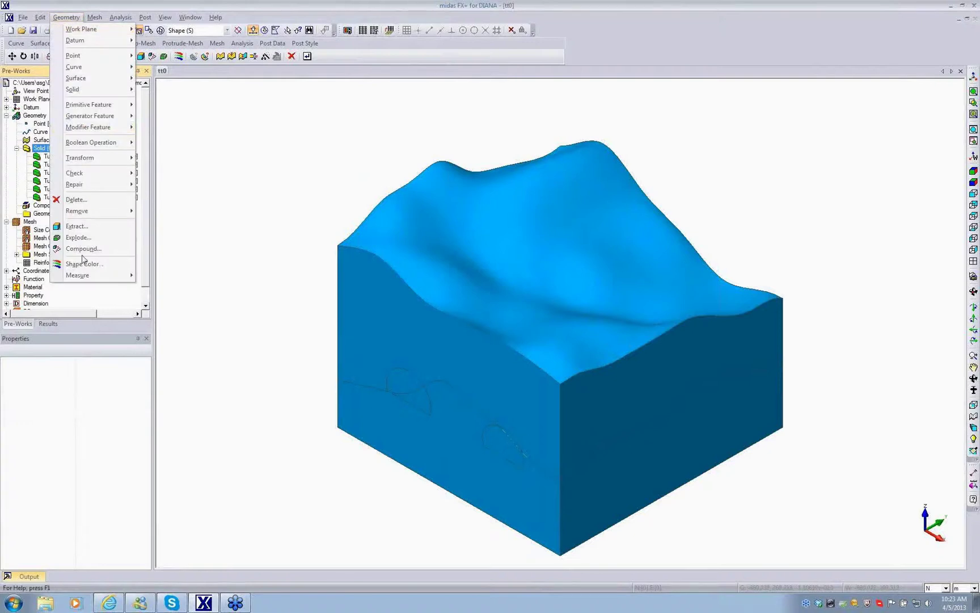
{"action": "left_click", "coordinate": [104, 264]}
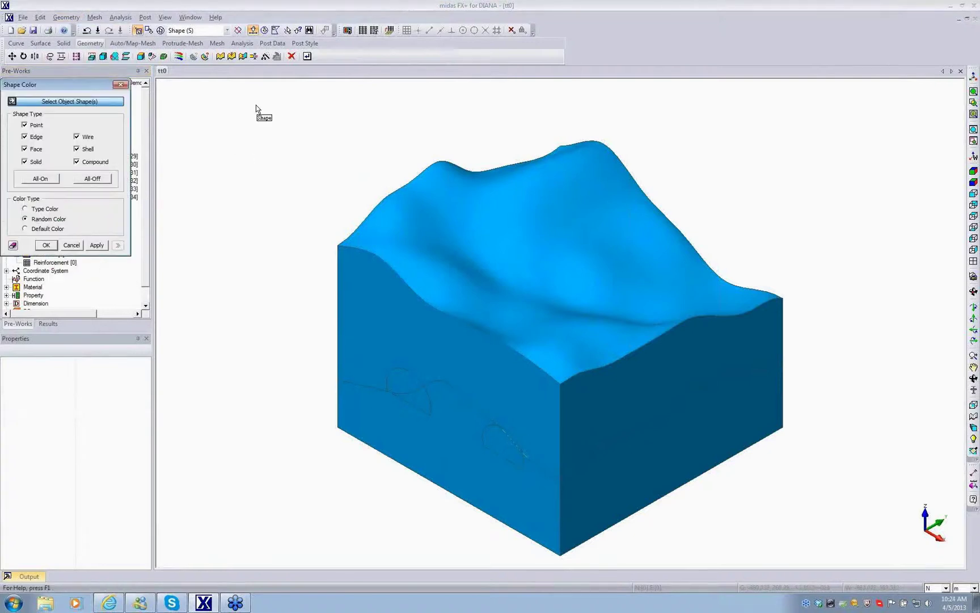
{"action": "left_click", "coordinate": [309, 30]}
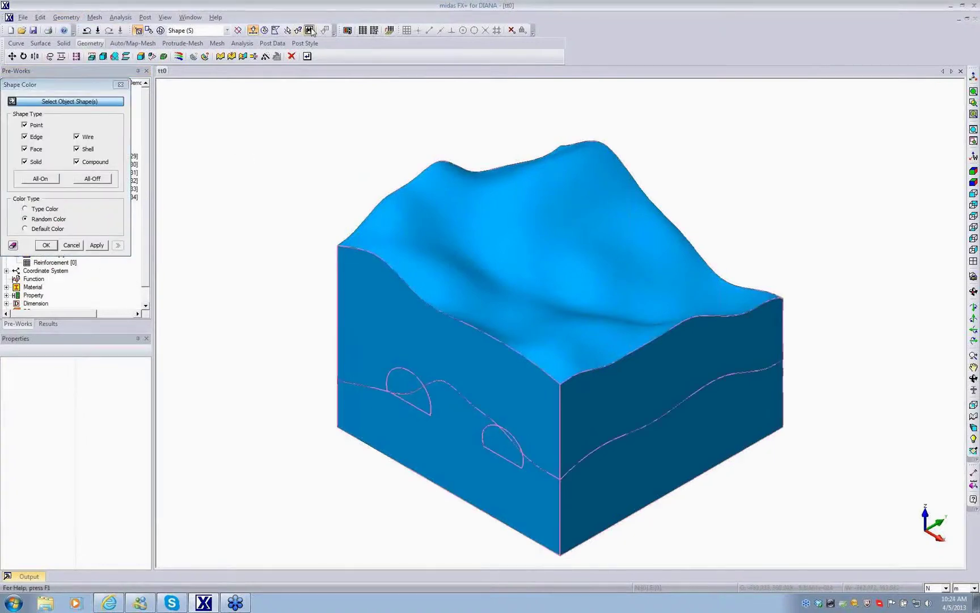
{"action": "left_click", "coordinate": [46, 245]}
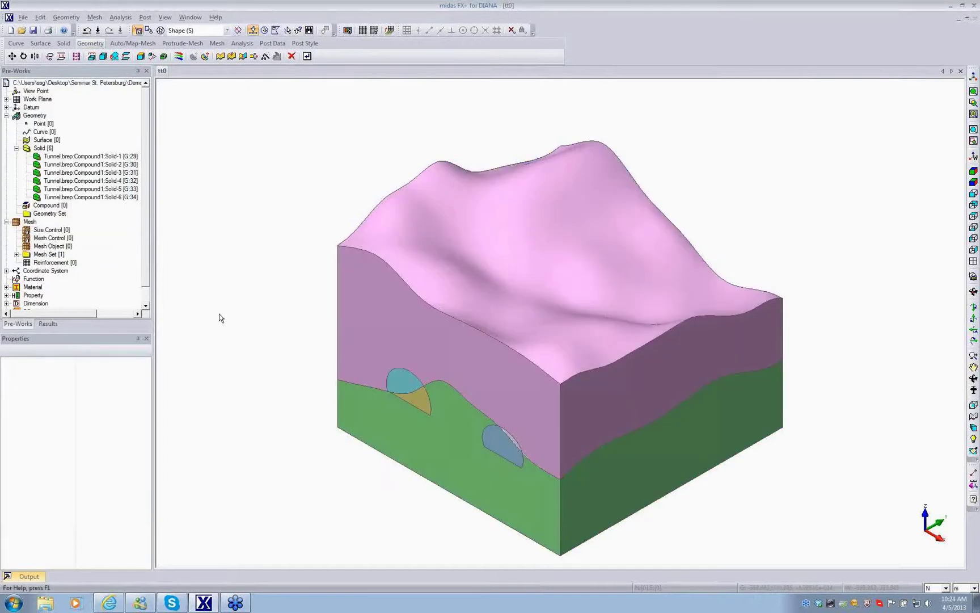
- Set the transparency level of the upper terrain solid to 5 and inspect the tunnels inside it
{"action": "middle_click_drag", "start_coordinate": [602, 397], "coordinate": [601, 372]}
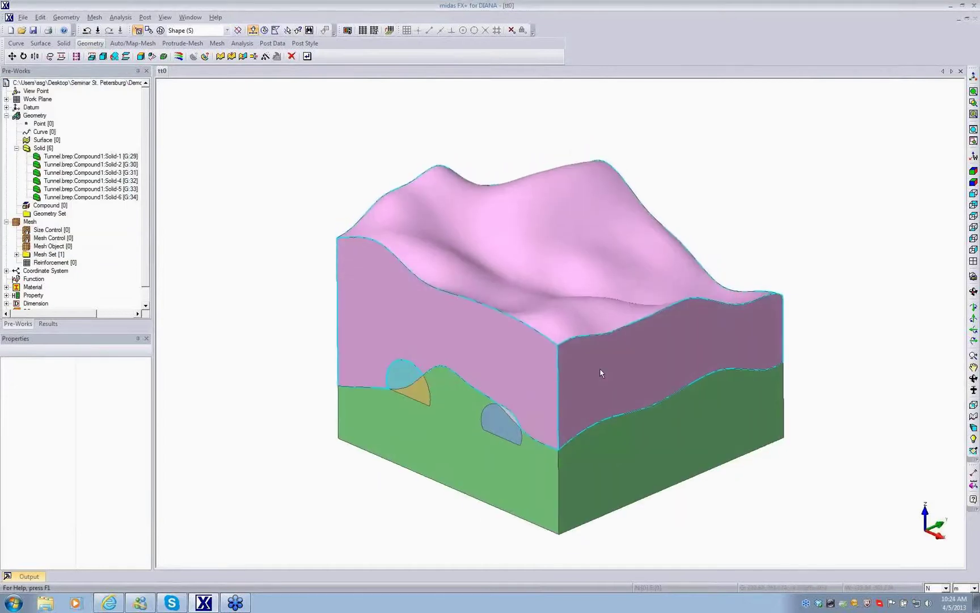
{"action": "left_click", "coordinate": [378, 224]}
{"action": "right_click", "coordinate": [378, 223]}
{"action": "left_click", "coordinate": [414, 283]}
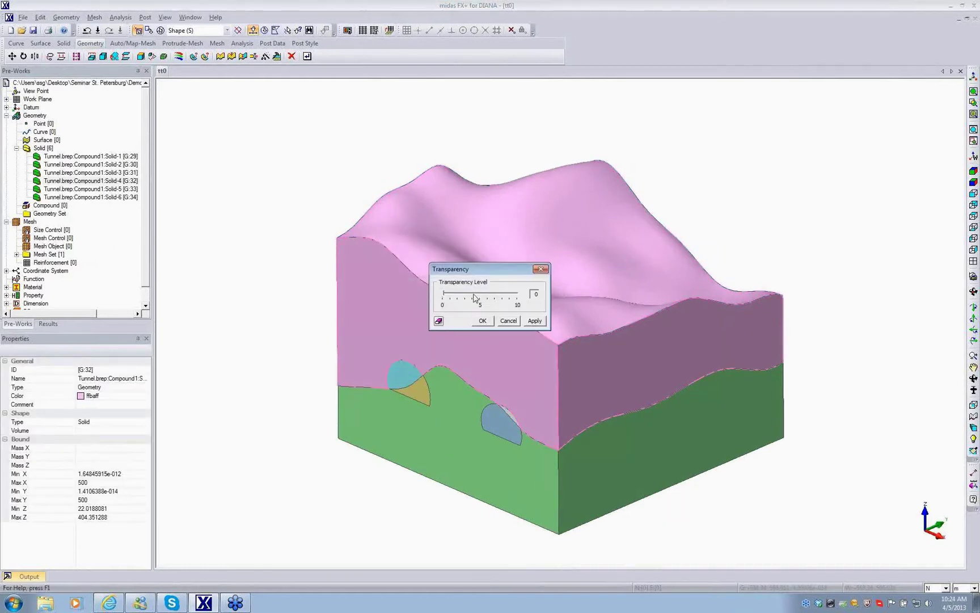
{"action": "left_click", "coordinate": [483, 321]}
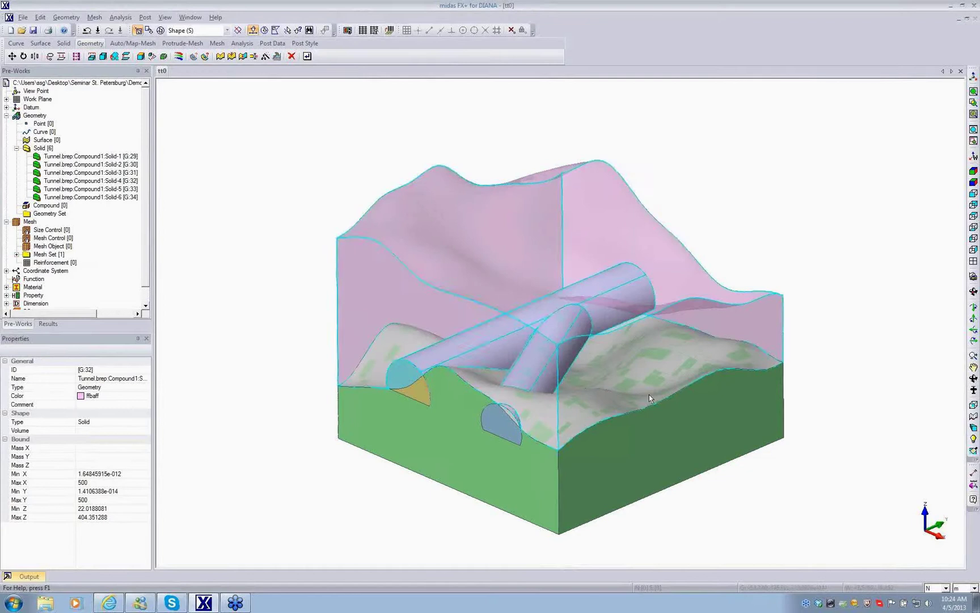
{"action": "middle_click_drag", "start_coordinate": [648, 394], "coordinate": [660, 418]}
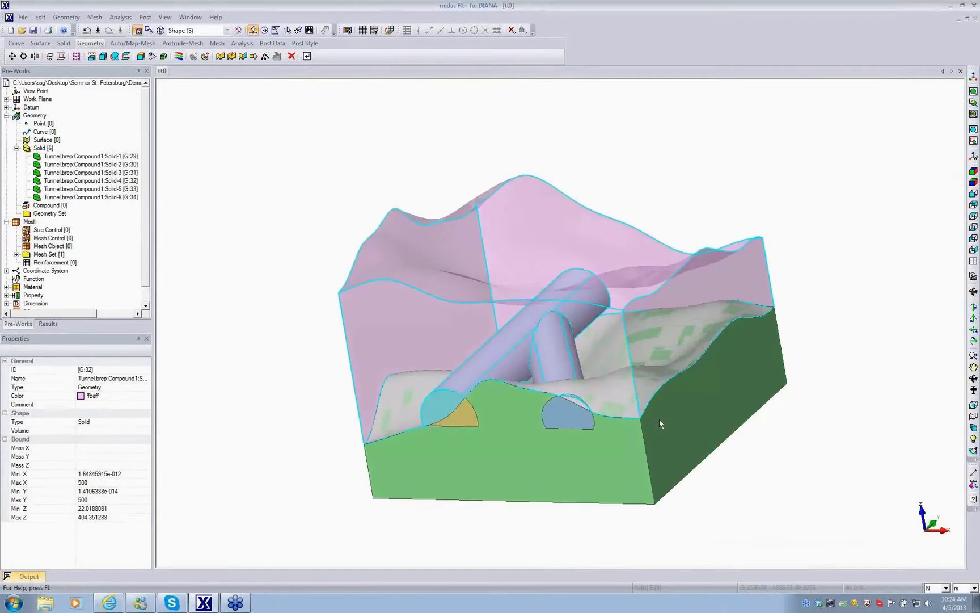
- Make the upper terrain solid fully opaque again
{"action": "left_click", "coordinate": [973, 170]}
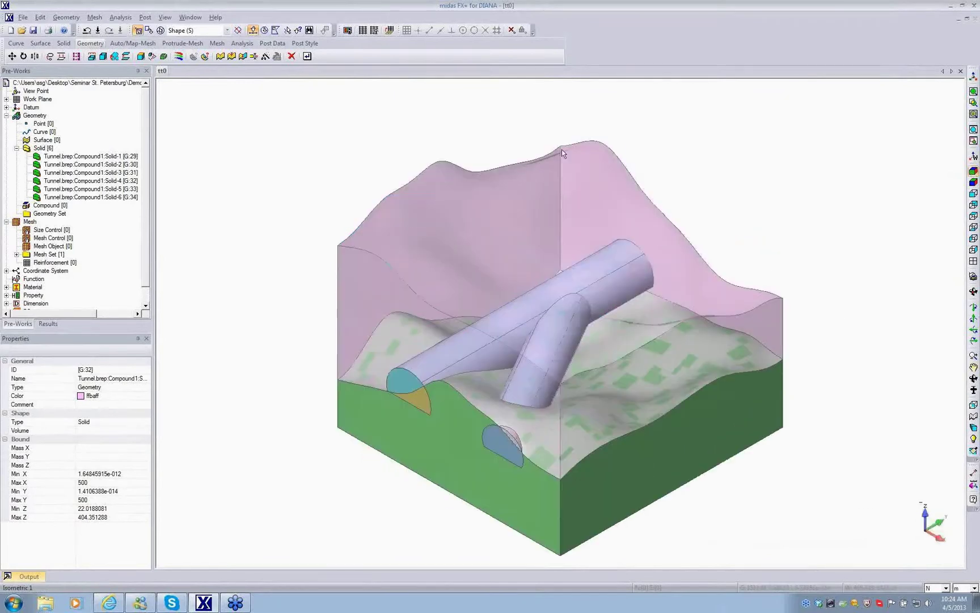
{"action": "right_click", "coordinate": [441, 194]}
{"action": "left_click", "coordinate": [472, 252]}
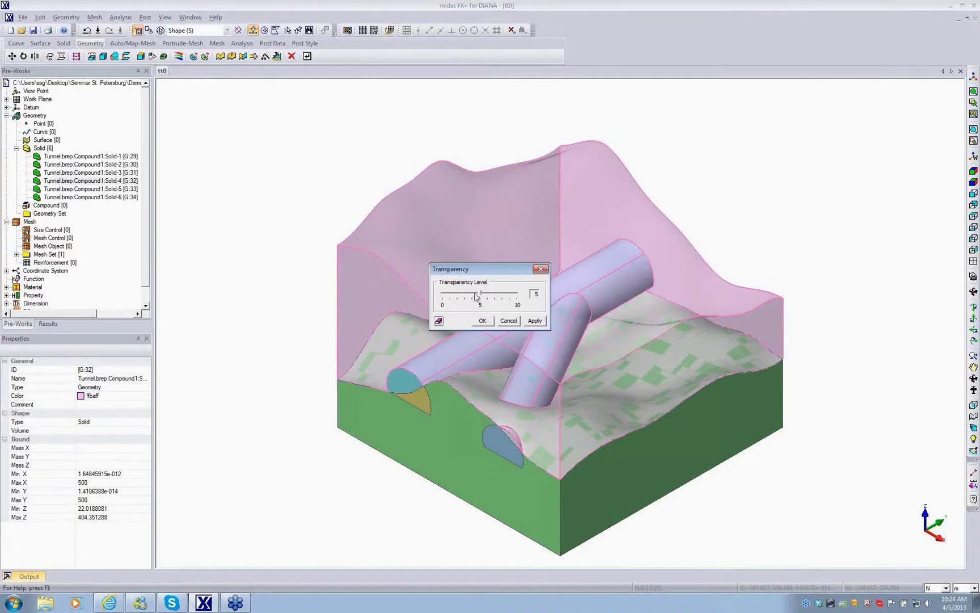
{"action": "left_click", "coordinate": [488, 320]}
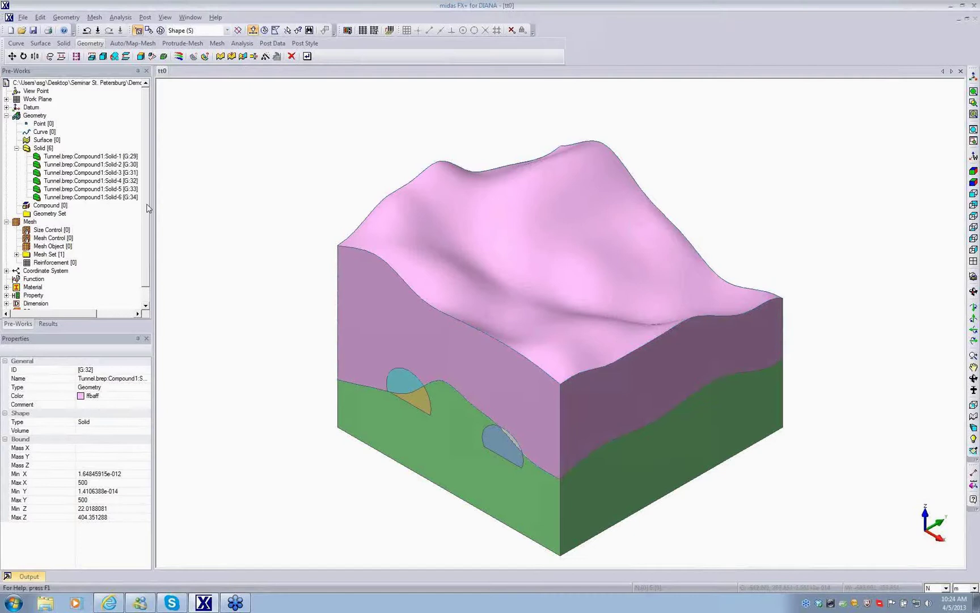
- Examine the properties of the Hard Rock, Soft Rock and Lining materials and check the existing mesh sets
{"action": "scroll", "coordinate": [148, 209], "scroll_direction": "down", "scroll_amount": 2}
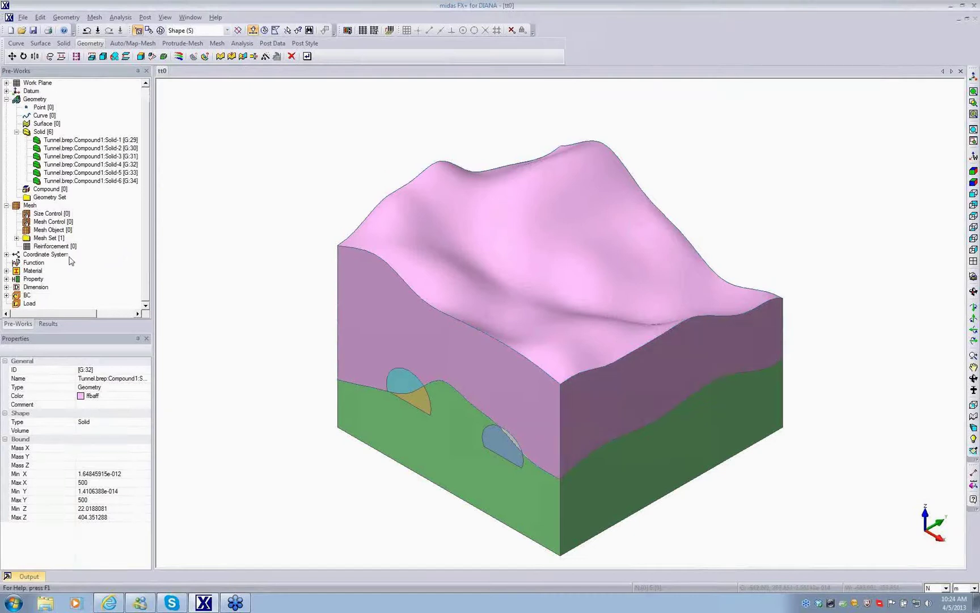
{"action": "double_click", "coordinate": [33, 271]}
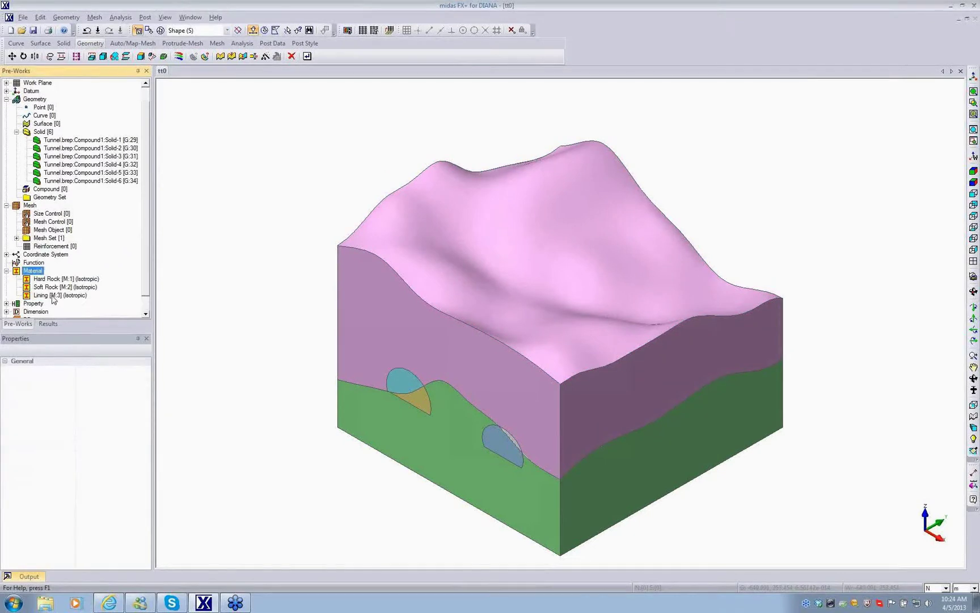
{"action": "left_click", "coordinate": [57, 278]}
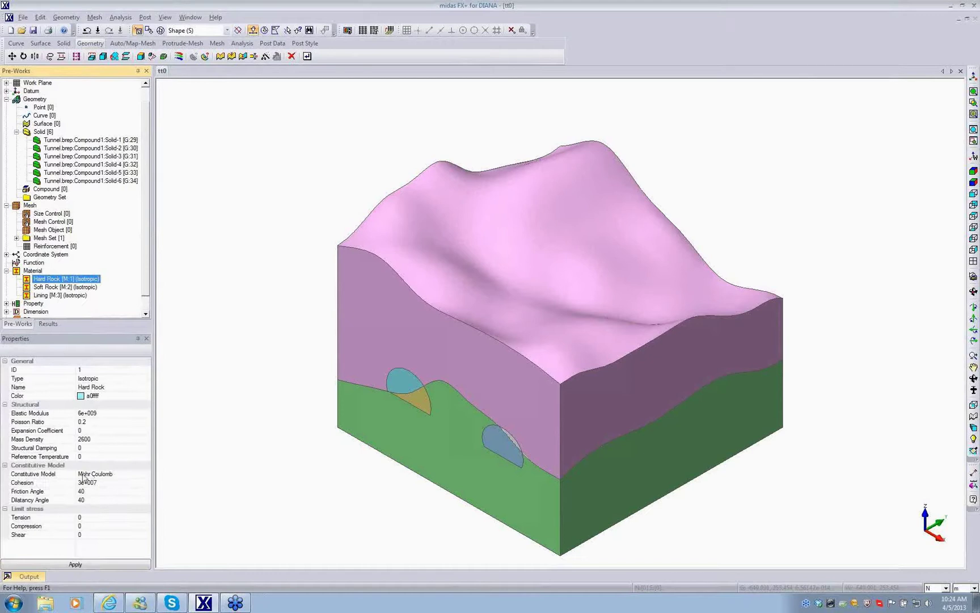
{"action": "left_click", "coordinate": [66, 287]}
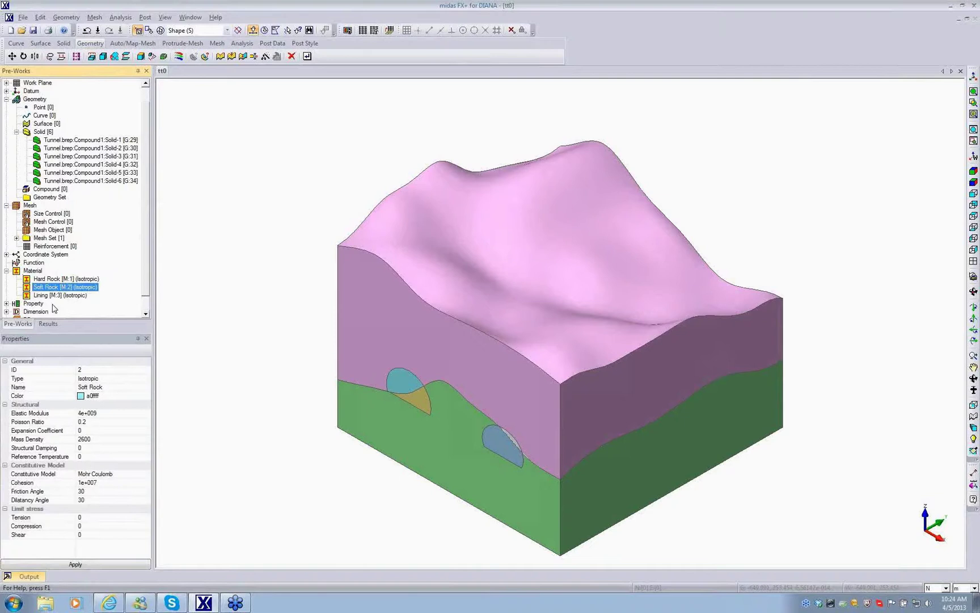
{"action": "left_click", "coordinate": [54, 295]}
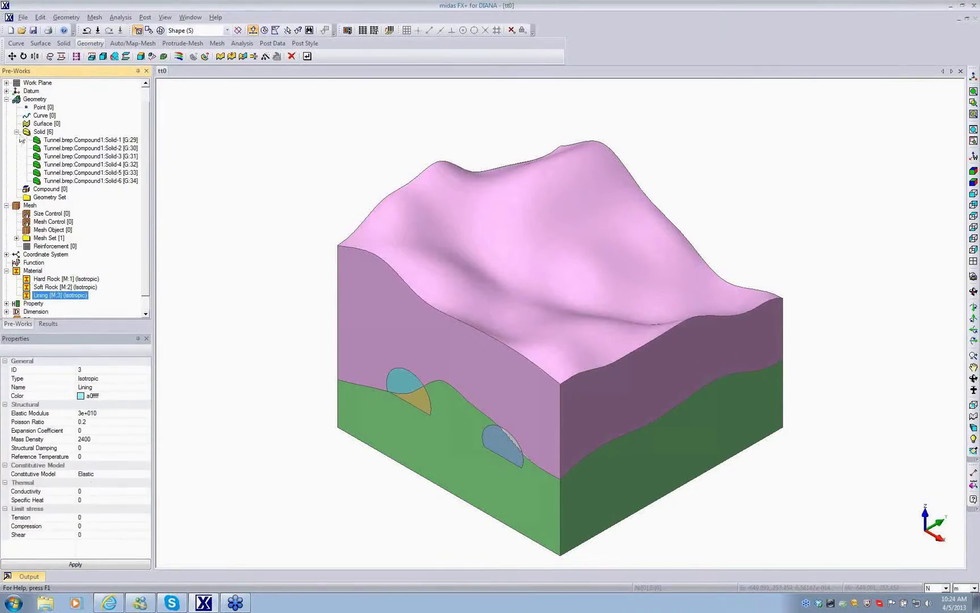
{"action": "left_click", "coordinate": [17, 238]}
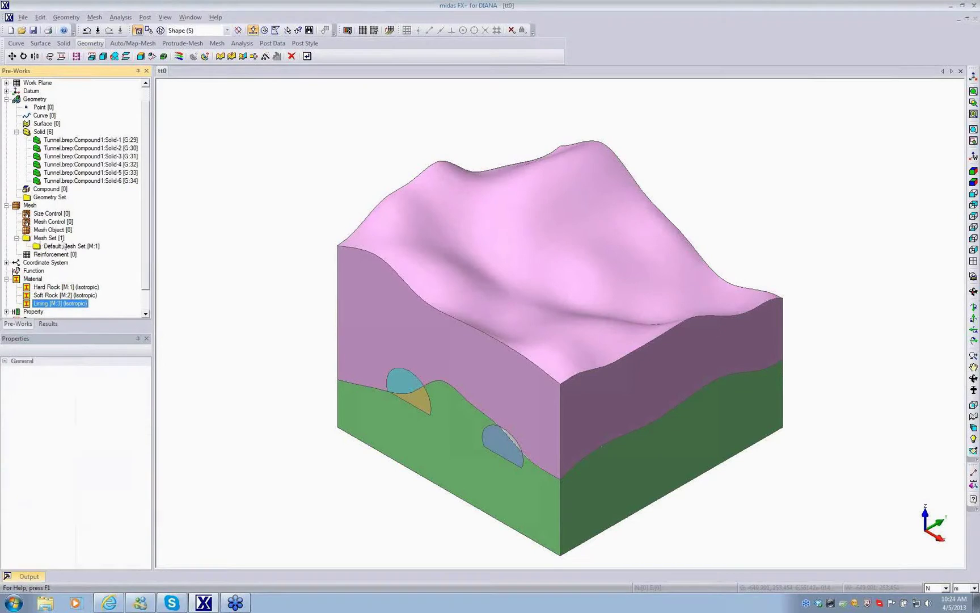
{"action": "left_click", "coordinate": [96, 17]}
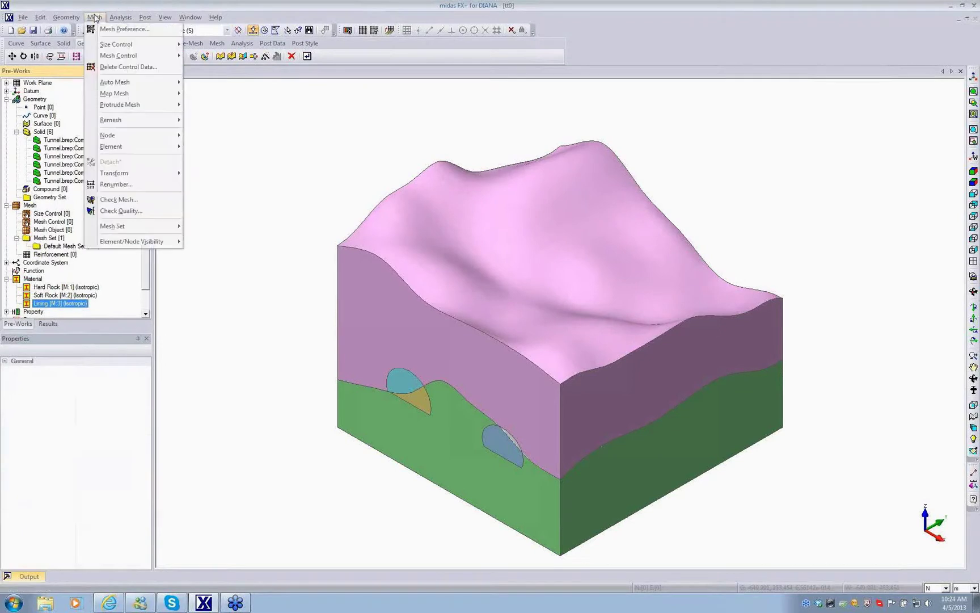
{"action": "mouse_move", "coordinate": [109, 85]}
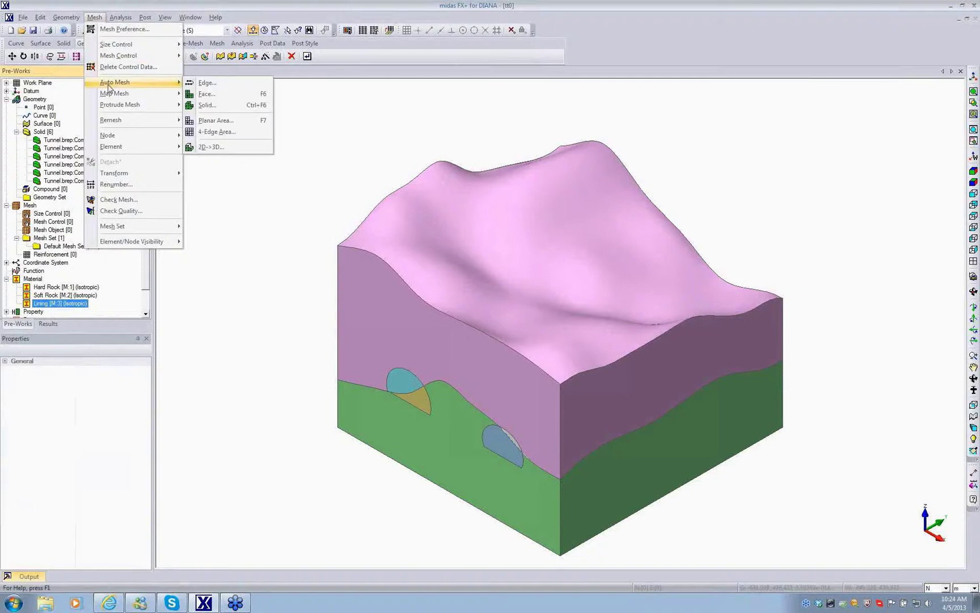
{"action": "left_click", "coordinate": [207, 106]}
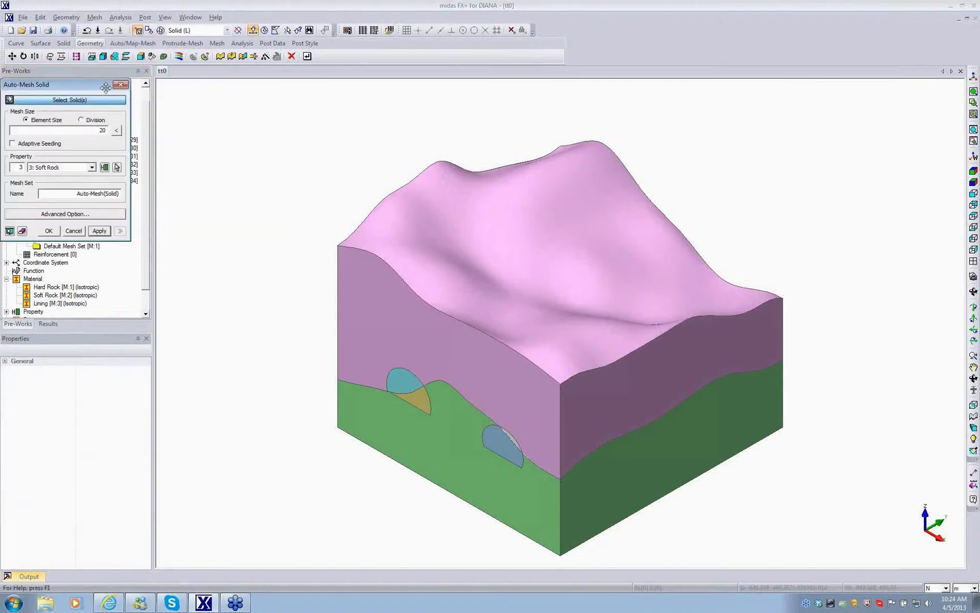
{"action": "left_click_drag", "start_coordinate": [101, 80], "coordinate": [301, 108]}
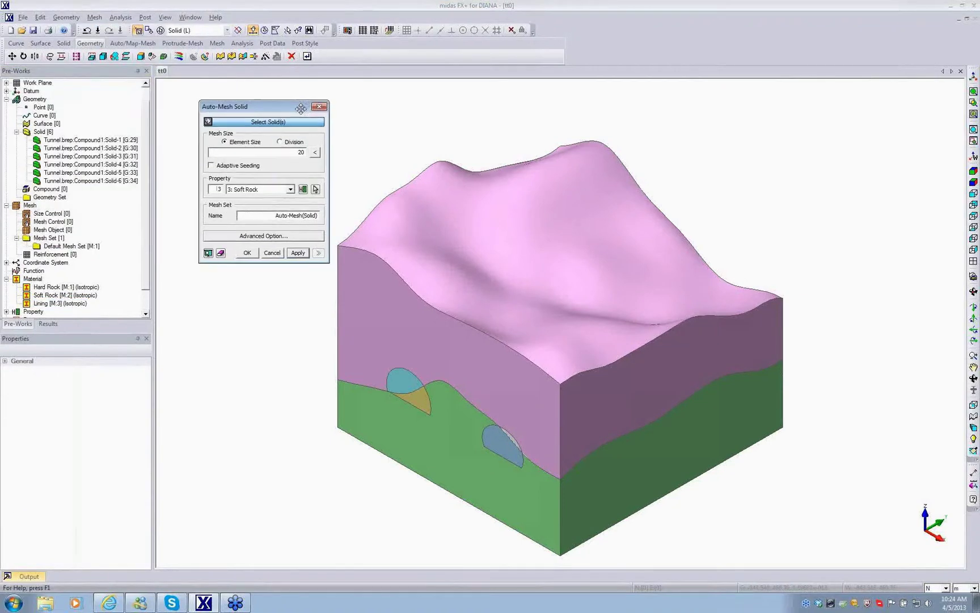
{"action": "left_click", "coordinate": [108, 141]}
{"action": "left_click", "coordinate": [319, 106]}
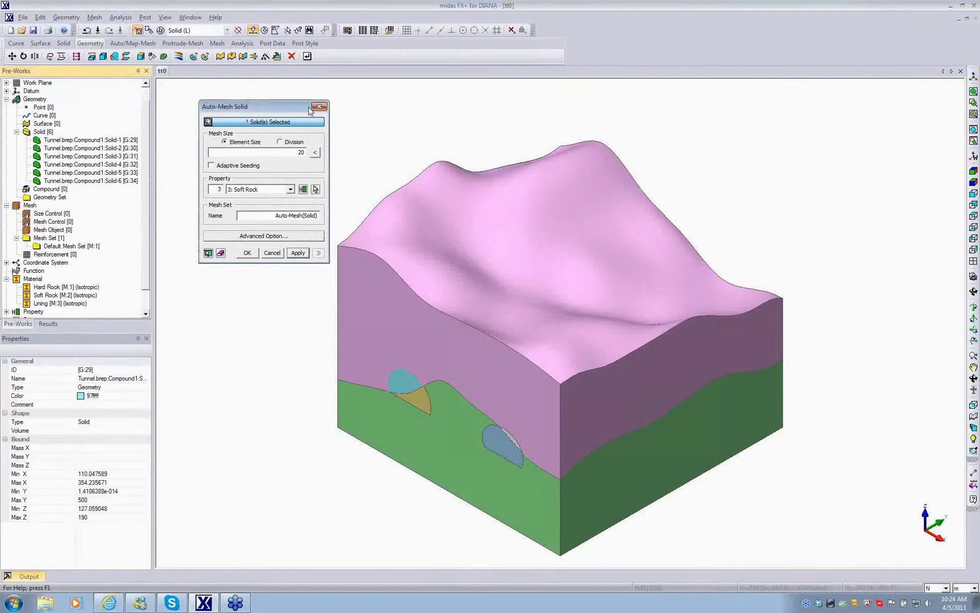
- Hide the upper terrain solid and pick the two exposed upper tunnel solids for solid auto-meshing with element size 10
{"action": "right_click", "coordinate": [429, 230]}
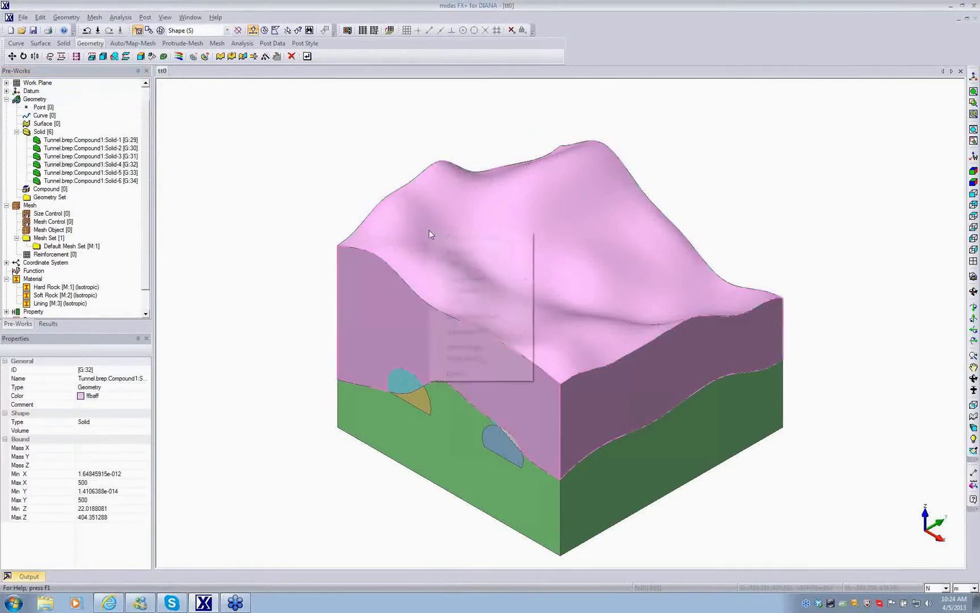
{"action": "left_click", "coordinate": [452, 265]}
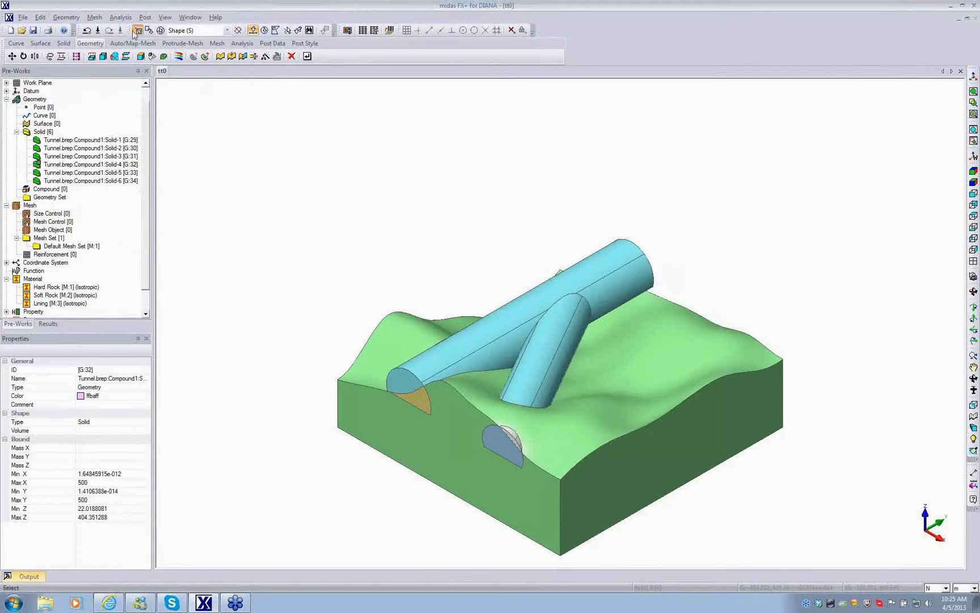
{"action": "left_click", "coordinate": [120, 18]}
{"action": "mouse_move", "coordinate": [95, 17]}
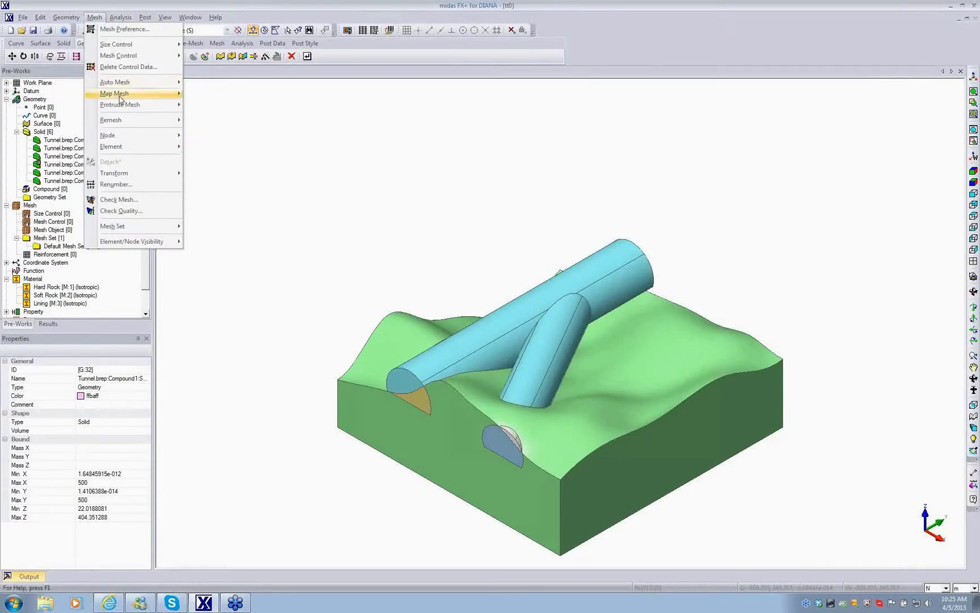
{"action": "mouse_move", "coordinate": [128, 84]}
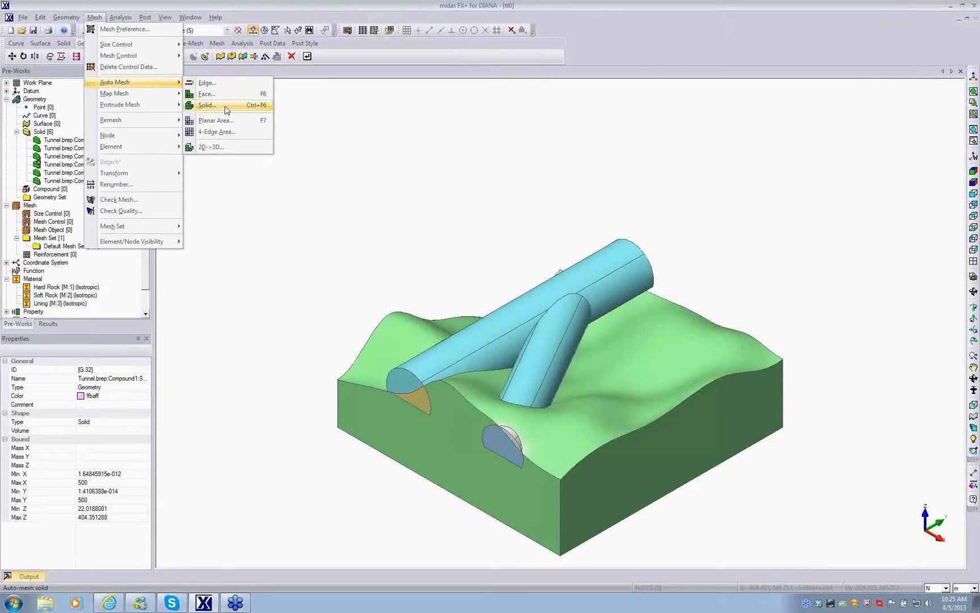
{"action": "left_click", "coordinate": [227, 108]}
{"action": "left_click_drag", "start_coordinate": [142, 85], "coordinate": [247, 93]}
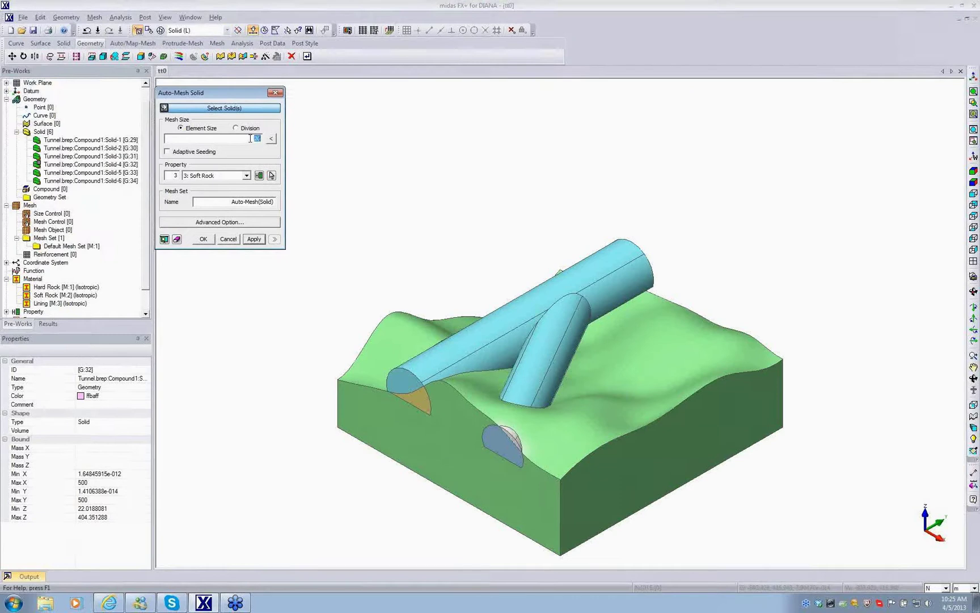
{"action": "type", "text": "10"}
{"action": "left_click", "coordinate": [424, 368]}
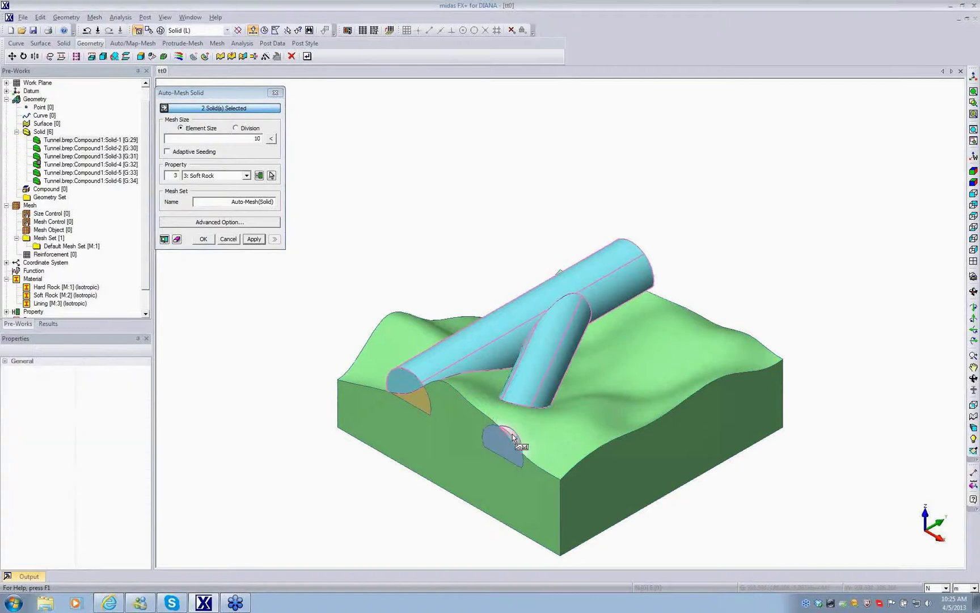
- Name the mesh set Soft Rock Tunnel, preview the edge seeding and generate the mesh with the Soft Rock property
{"action": "left_click", "coordinate": [217, 203]}
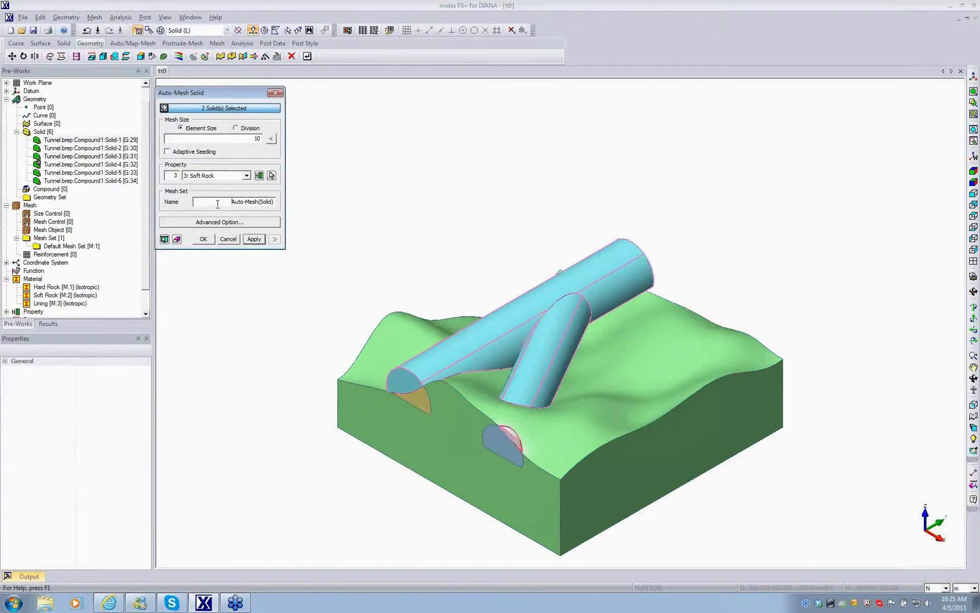
{"action": "left_click_drag", "start_coordinate": [218, 203], "coordinate": [297, 213]}
{"action": "type", "text": "Soft Rock Tunnel"}
{"action": "left_click", "coordinate": [164, 239]}
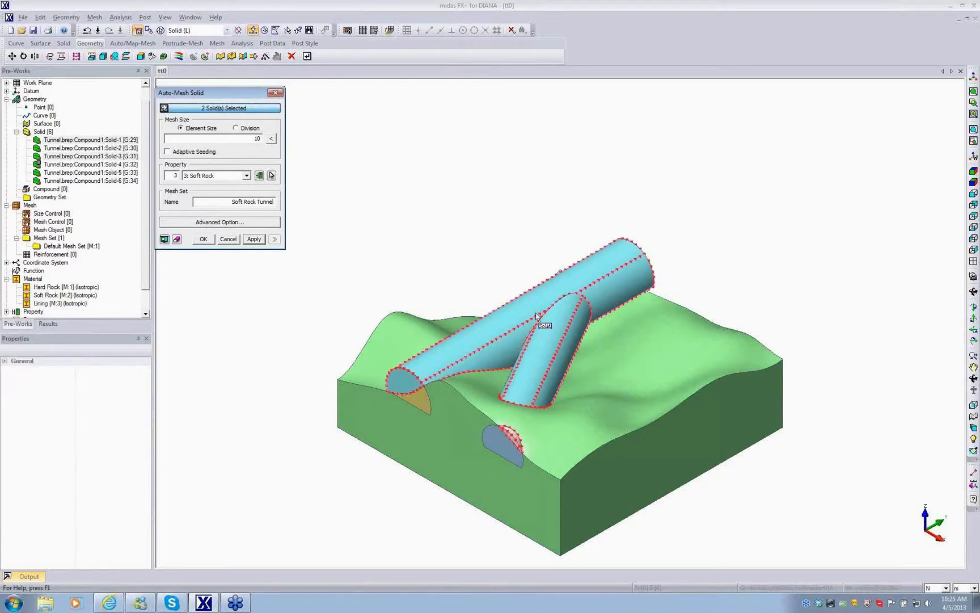
{"action": "left_click", "coordinate": [253, 241]}
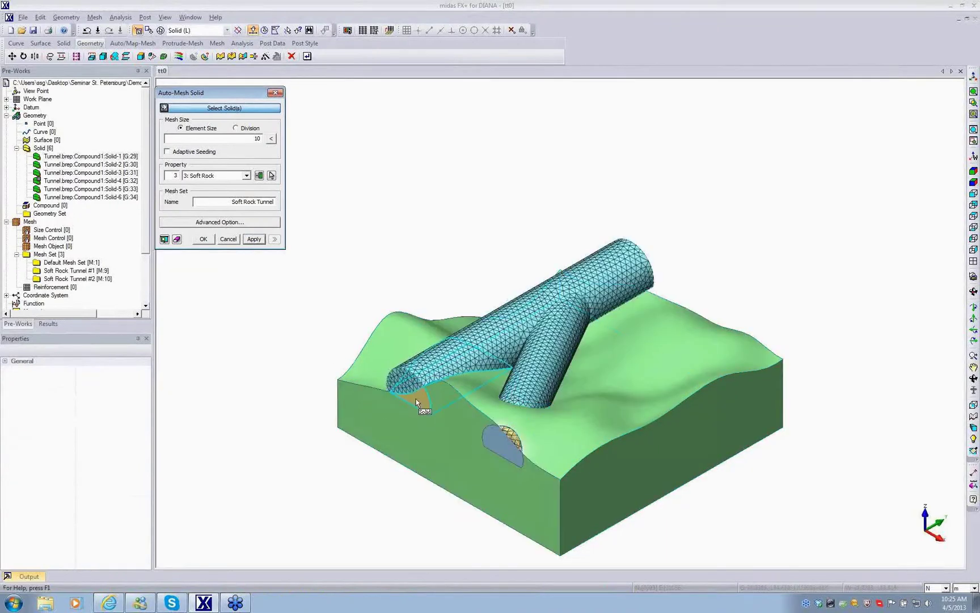
- Auto-mesh the two lower tunnel solids with the Hard Rock property and mesh set name Hard Rock Tunnel
{"action": "left_click", "coordinate": [417, 401]}
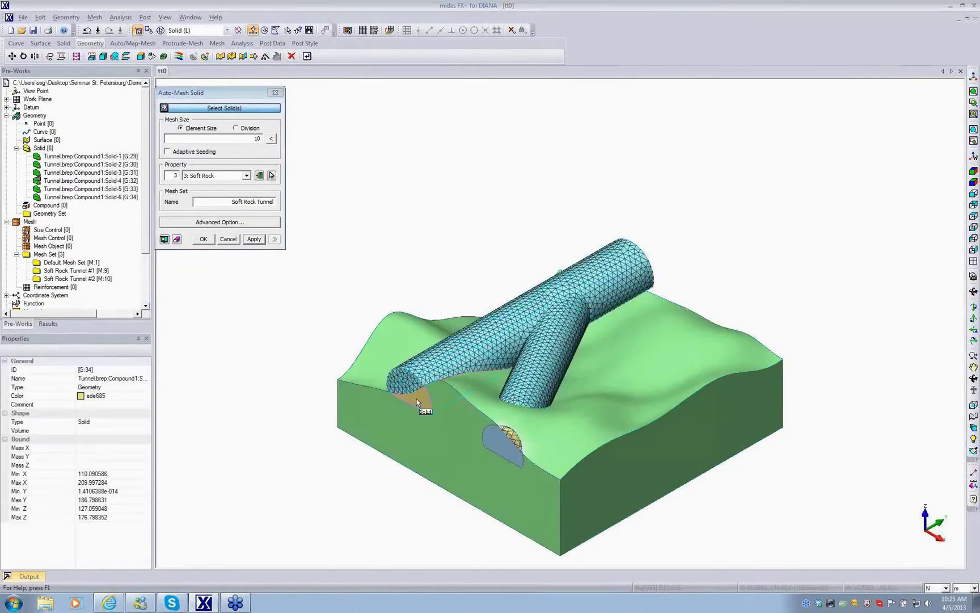
{"action": "left_click", "coordinate": [499, 448]}
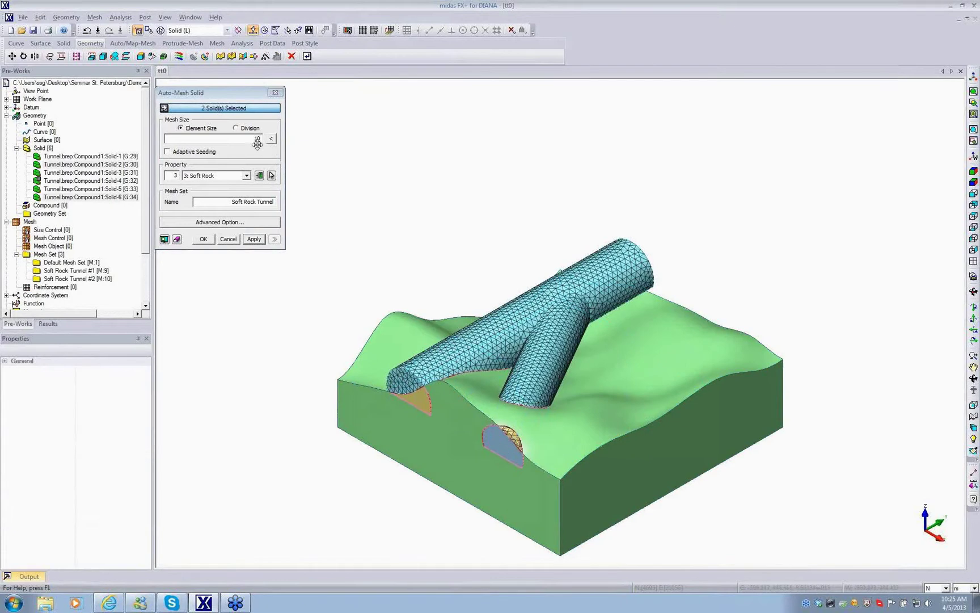
{"action": "left_click", "coordinate": [246, 176]}
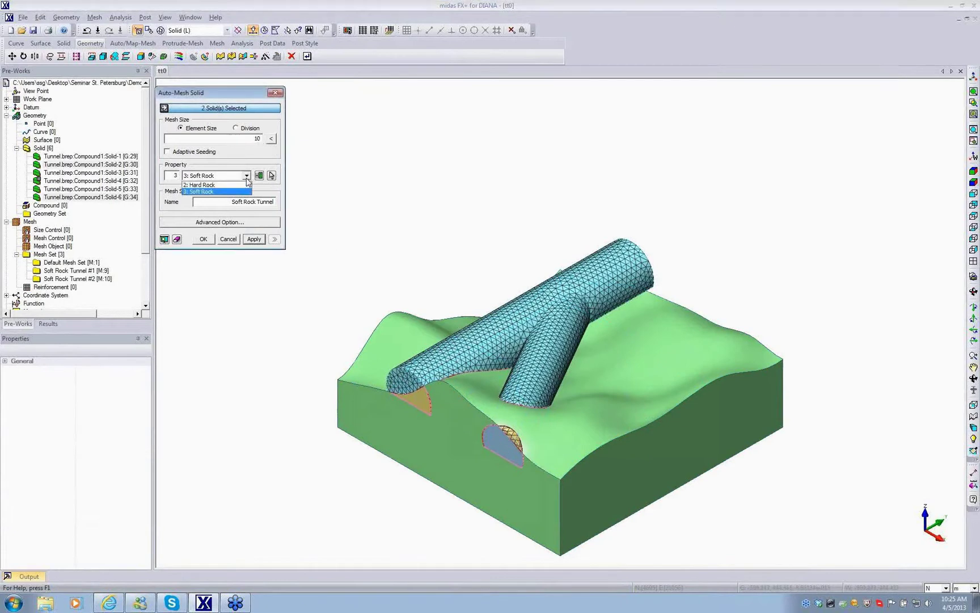
{"action": "left_click", "coordinate": [242, 185]}
{"action": "double_click", "coordinate": [238, 202]}
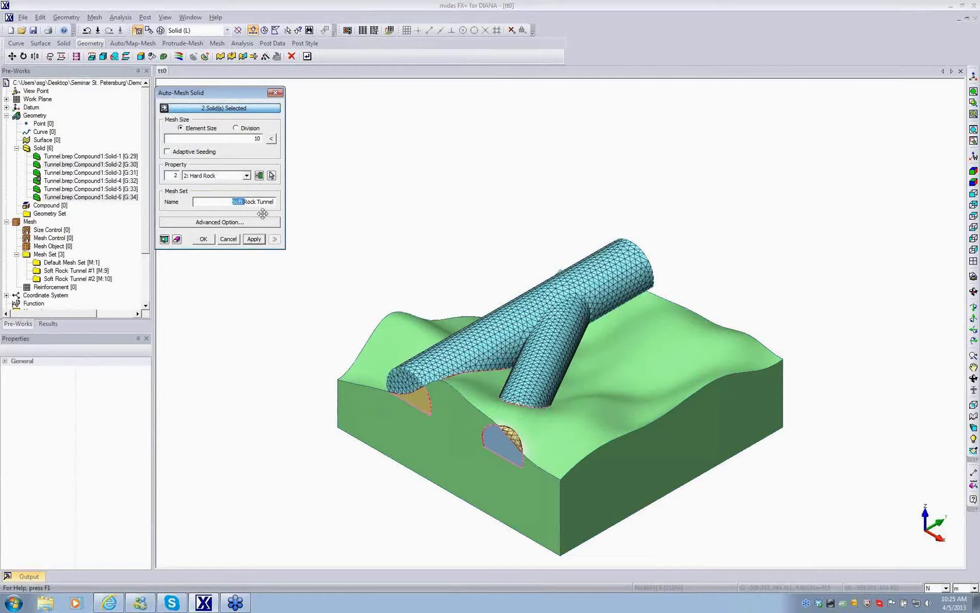
{"action": "type", "text": "Hard"}
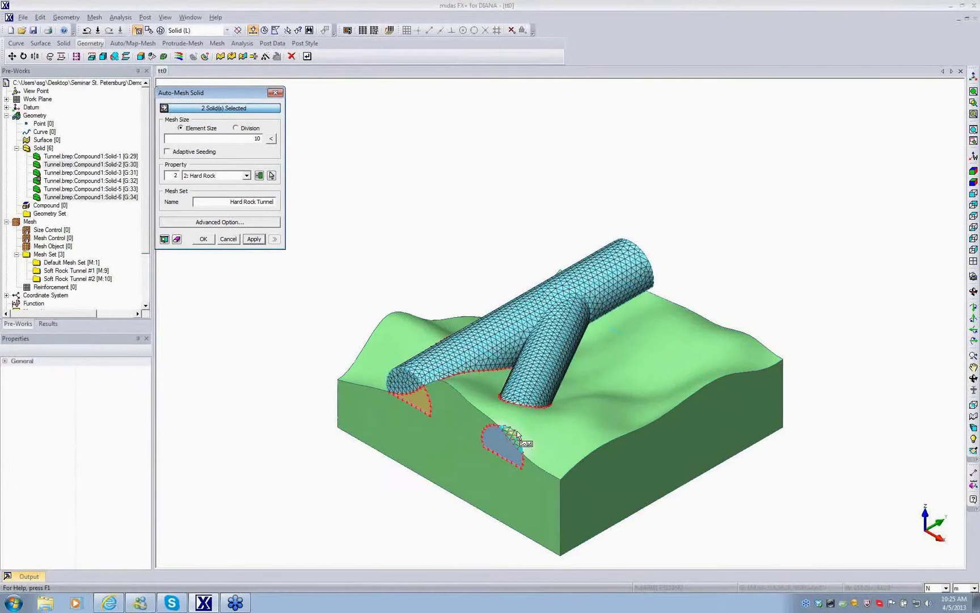
{"action": "left_click", "coordinate": [263, 242]}
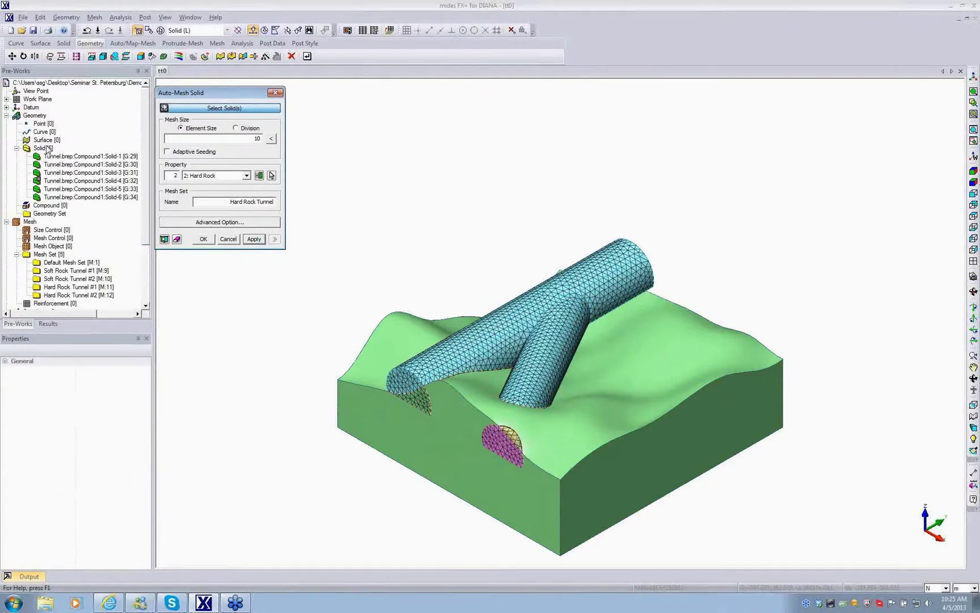
- Show the upper terrain solid again and select it for solid auto-meshing with element size 20
{"action": "right_click", "coordinate": [47, 183]}
{"action": "left_click", "coordinate": [83, 205]}
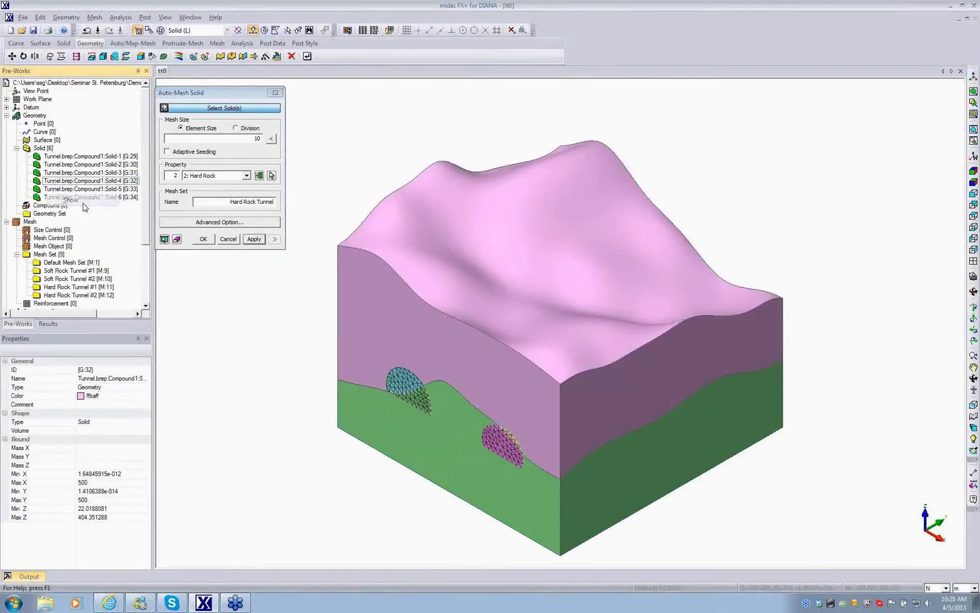
{"action": "left_click_drag", "start_coordinate": [239, 93], "coordinate": [236, 136]}
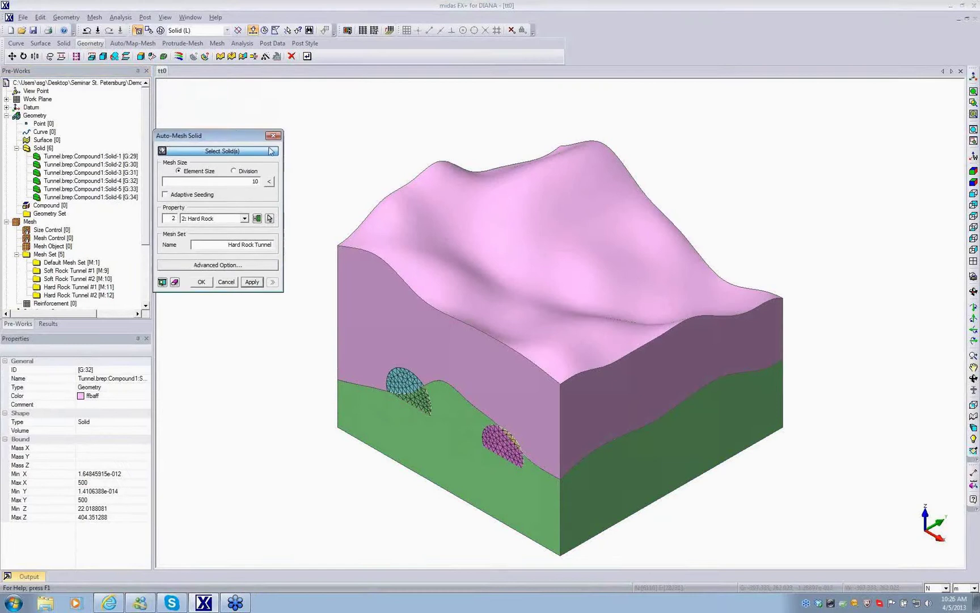
{"action": "left_click", "coordinate": [448, 182]}
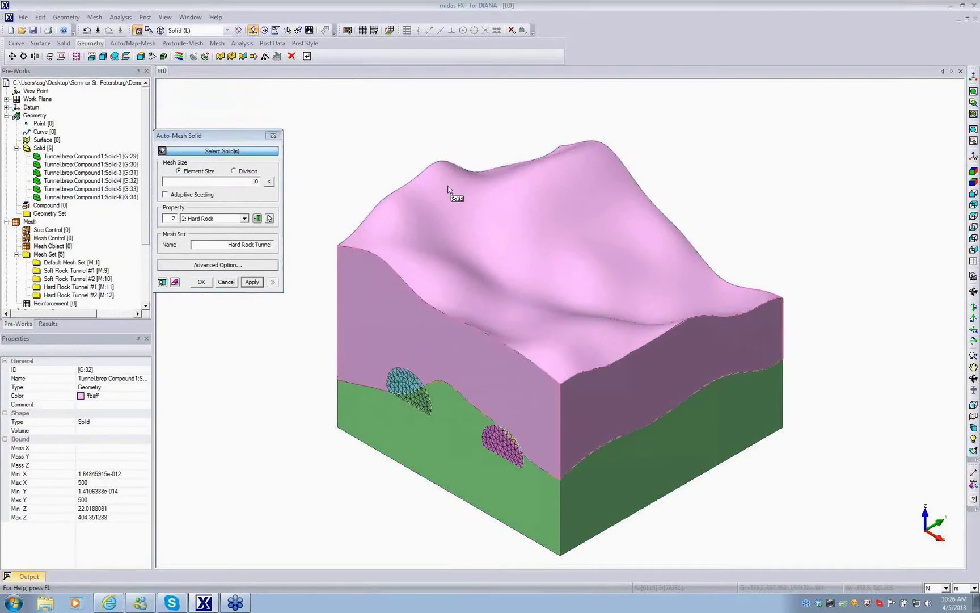
{"action": "left_click", "coordinate": [254, 181]}
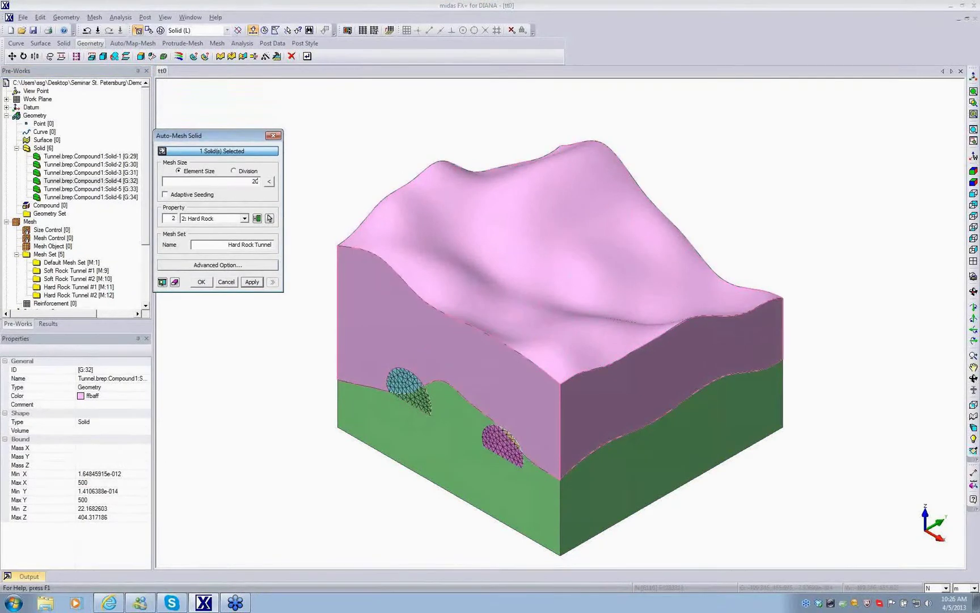
- Assign the Soft Rock property to the upper terrain solid, name its mesh set Soft Rock, preview the seeding and generate the mesh
{"action": "left_click", "coordinate": [245, 218]}
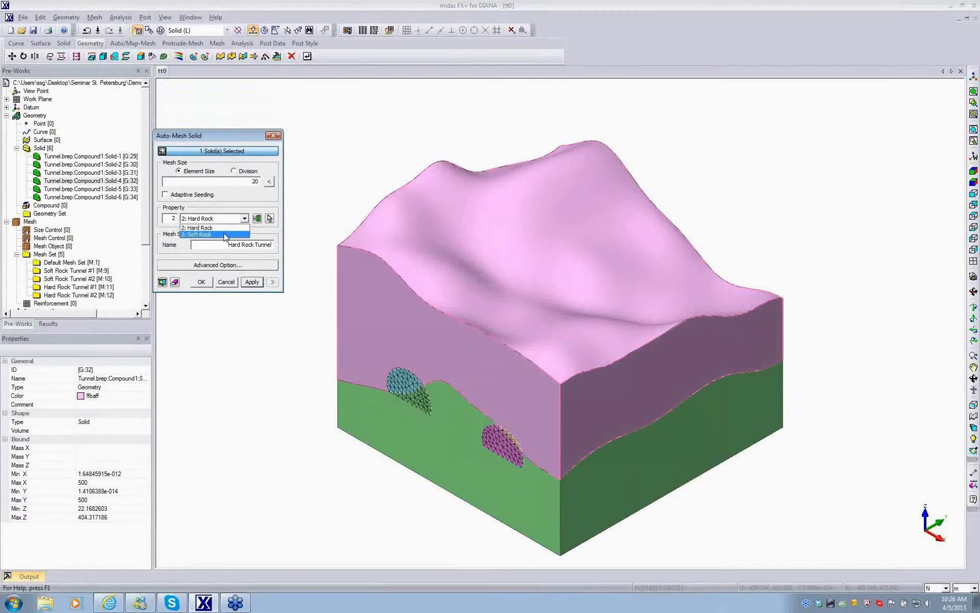
{"action": "left_click", "coordinate": [227, 235]}
{"action": "left_click", "coordinate": [225, 244]}
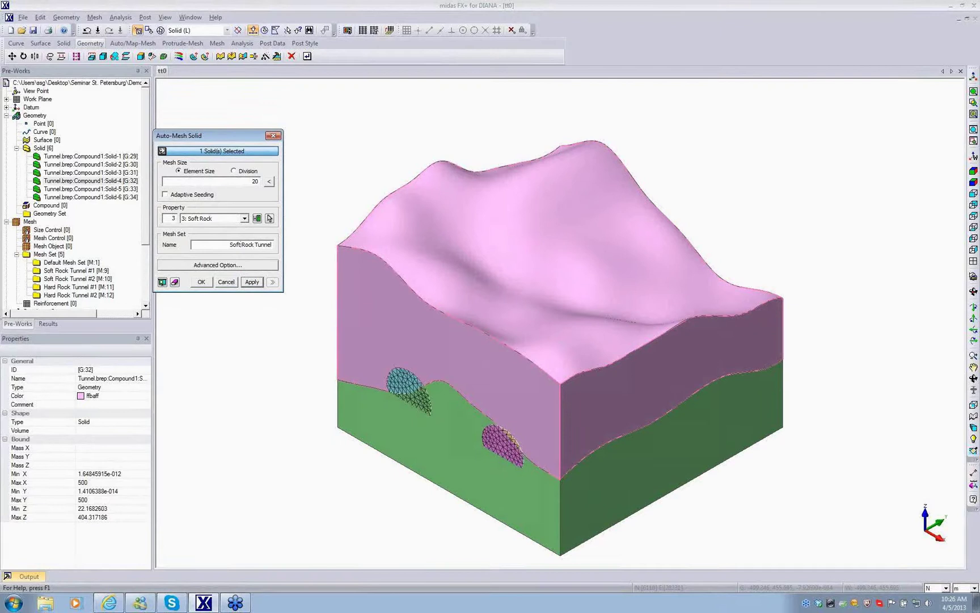
{"action": "double_click", "coordinate": [266, 244]}
{"action": "key", "text": "BackSpace"}
{"action": "left_click", "coordinate": [162, 282]}
{"action": "left_click", "coordinate": [252, 282]}
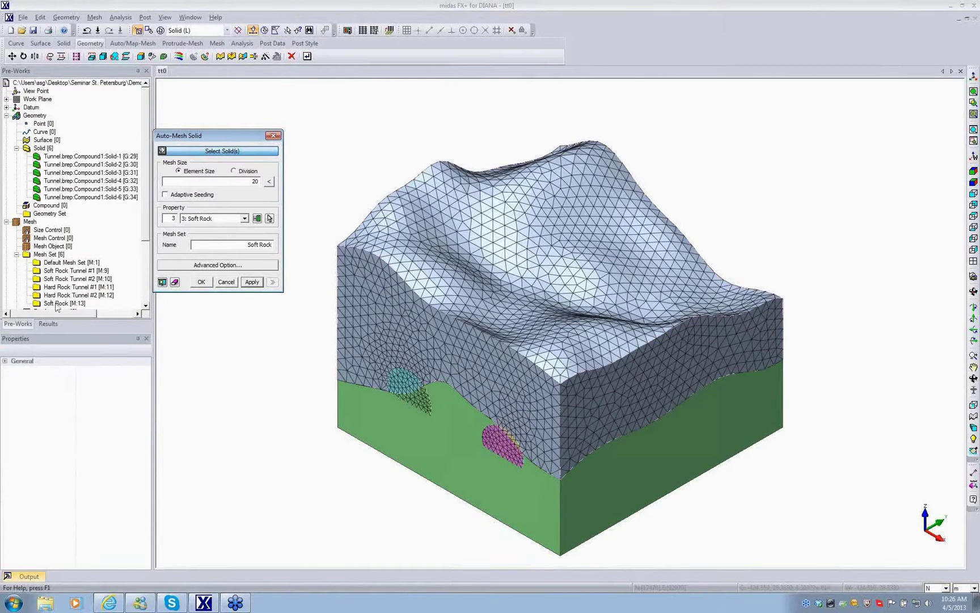
- Auto-mesh the lower terrain solid with the Hard Rock property and mesh set name Hard Rock, then finish auto-meshing
{"action": "left_click", "coordinate": [353, 411]}
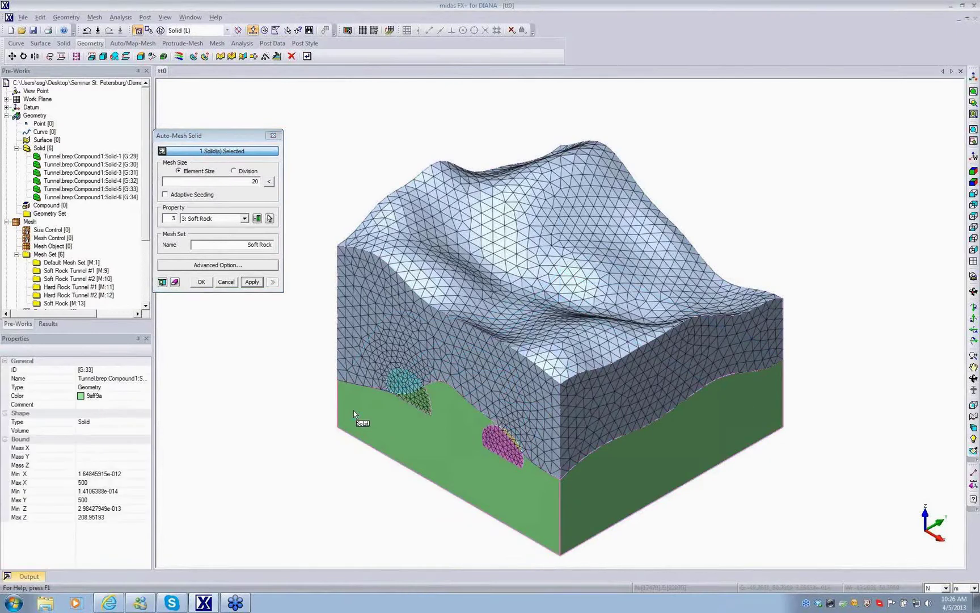
{"action": "left_click", "coordinate": [244, 219]}
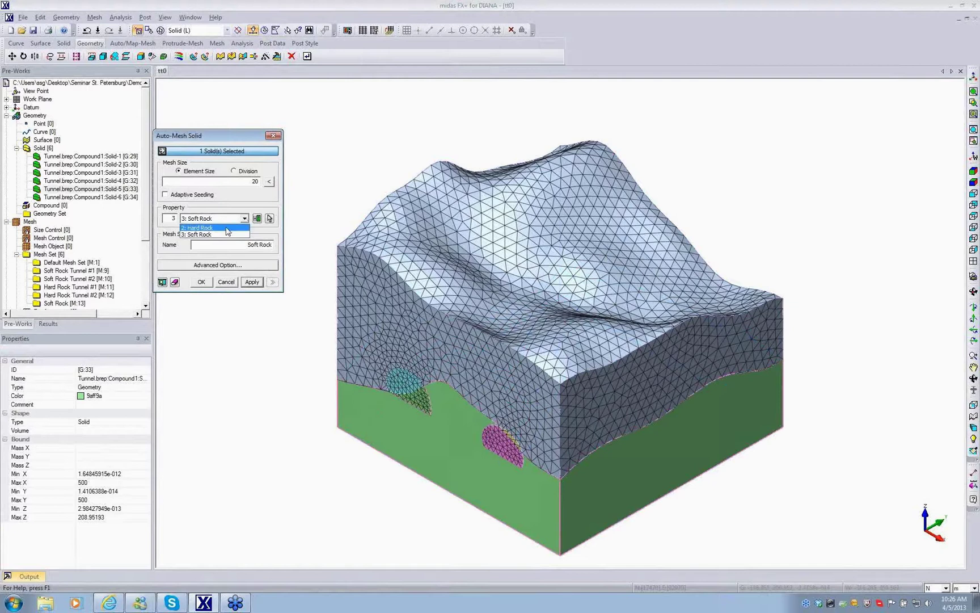
{"action": "left_click", "coordinate": [225, 230]}
{"action": "double_click", "coordinate": [254, 245]}
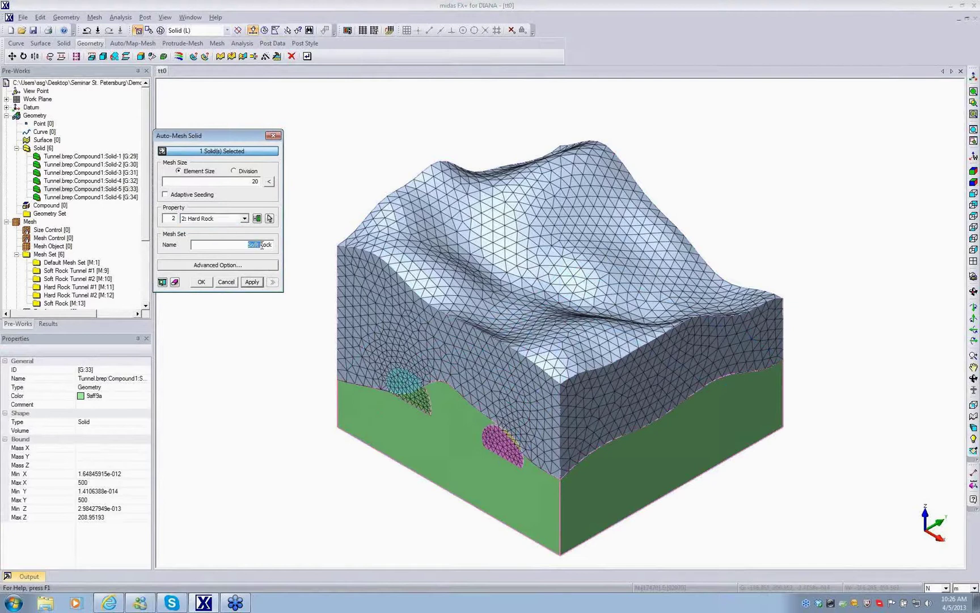
{"action": "key", "text": "BackSpace"}
{"action": "left_click", "coordinate": [163, 283]}
{"action": "left_click", "coordinate": [252, 282]}
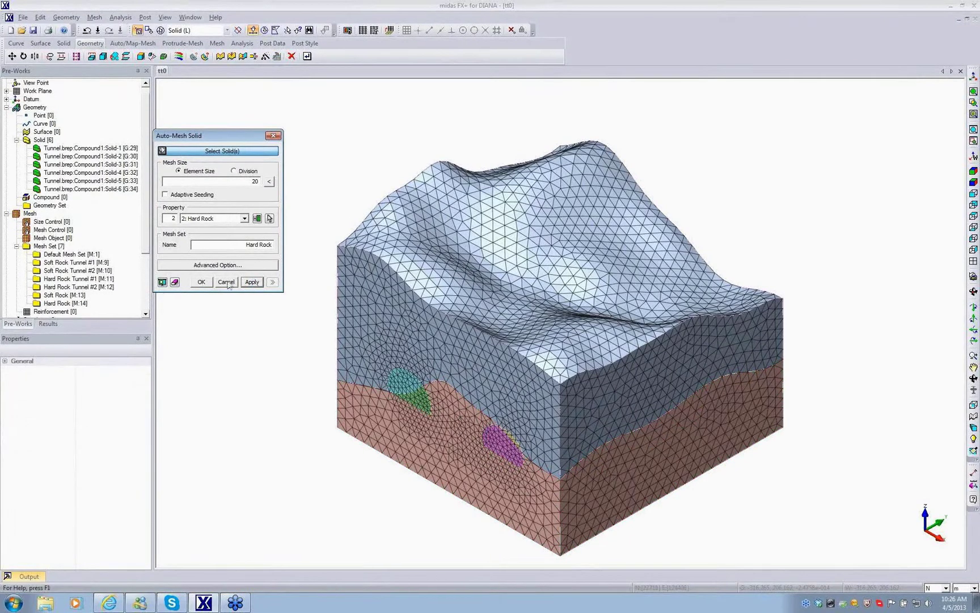
{"action": "left_click", "coordinate": [226, 282]}
- Examine the properties and extents of the tunnel and rock mesh sets one after another
{"action": "left_click_drag", "start_coordinate": [146, 231], "coordinate": [147, 250]}
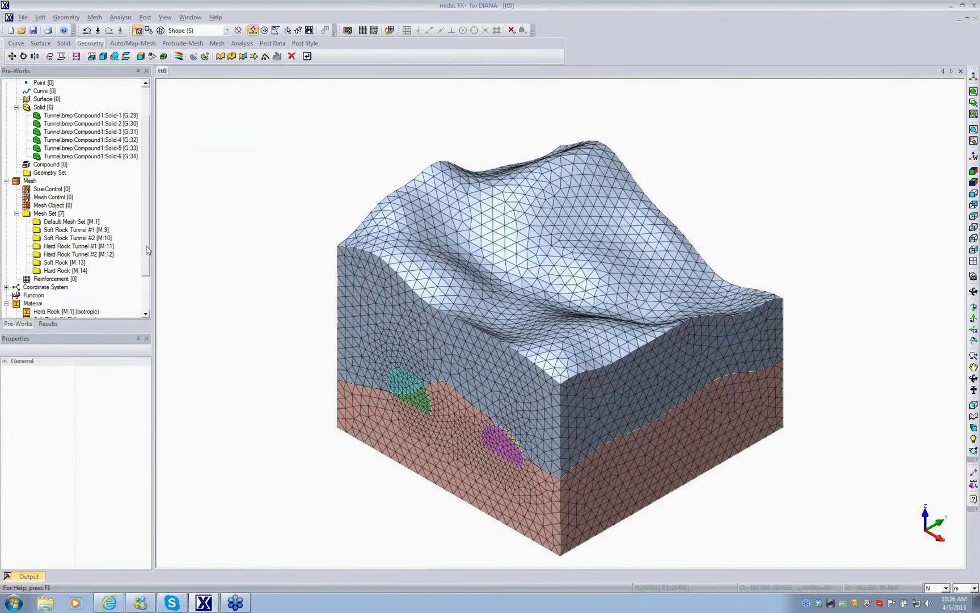
{"action": "left_click", "coordinate": [54, 233]}
{"action": "left_click", "coordinate": [56, 239]}
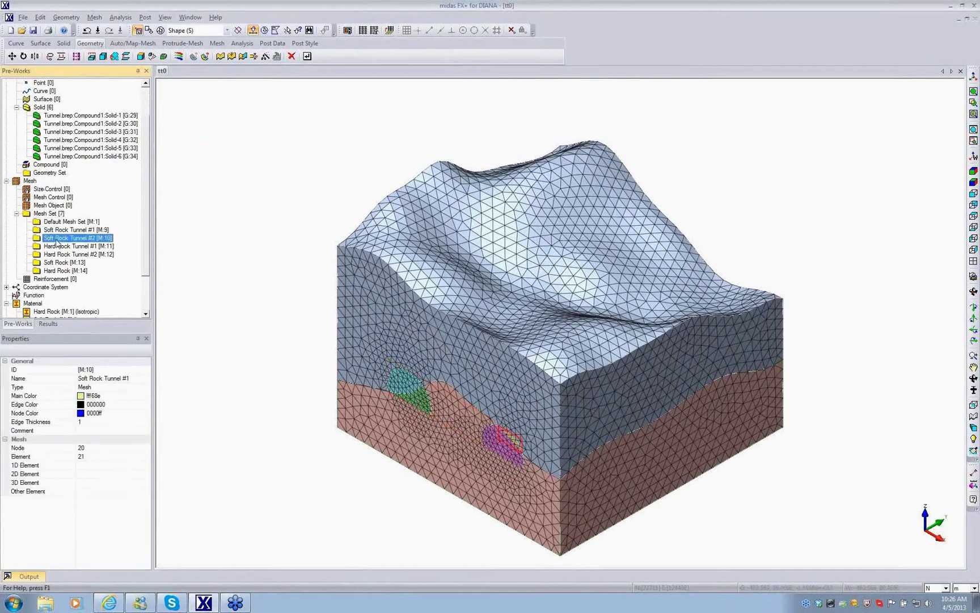
{"action": "left_click", "coordinate": [57, 247]}
{"action": "left_click", "coordinate": [57, 256]}
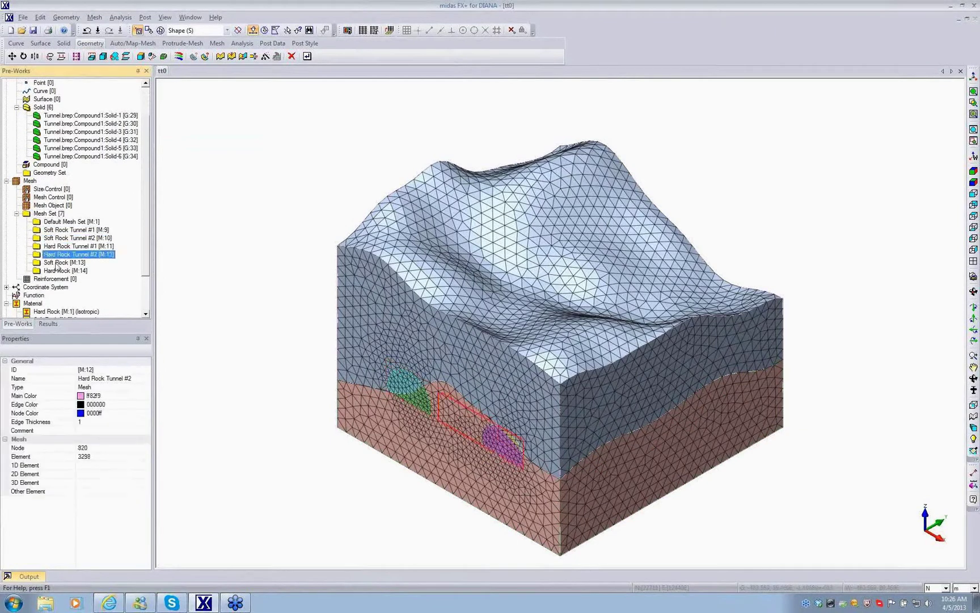
{"action": "left_click", "coordinate": [56, 264]}
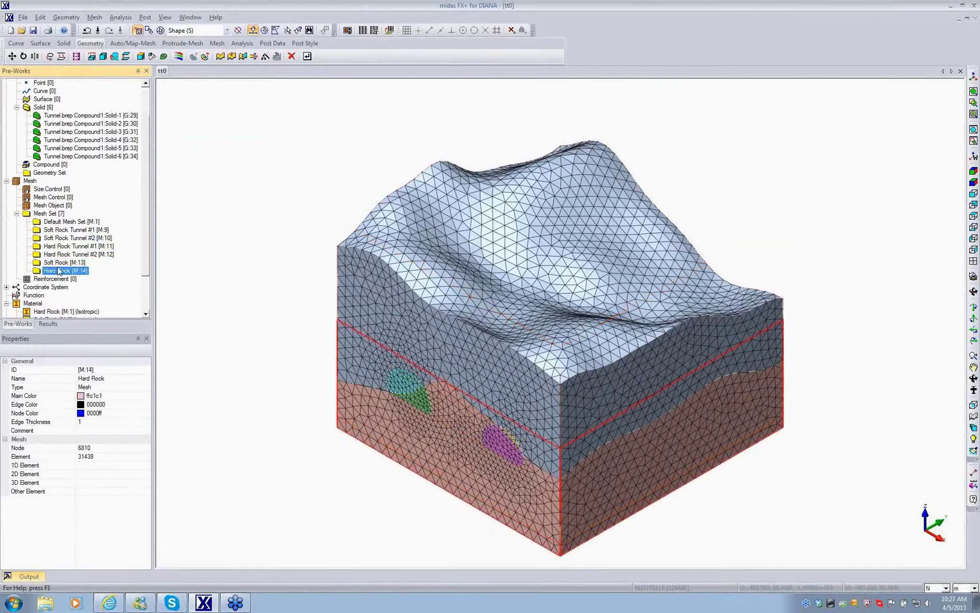
- Make the Soft Rock mesh set semi-transparent and inspect the tunnel meshes inside it
{"action": "right_click", "coordinate": [321, 158]}
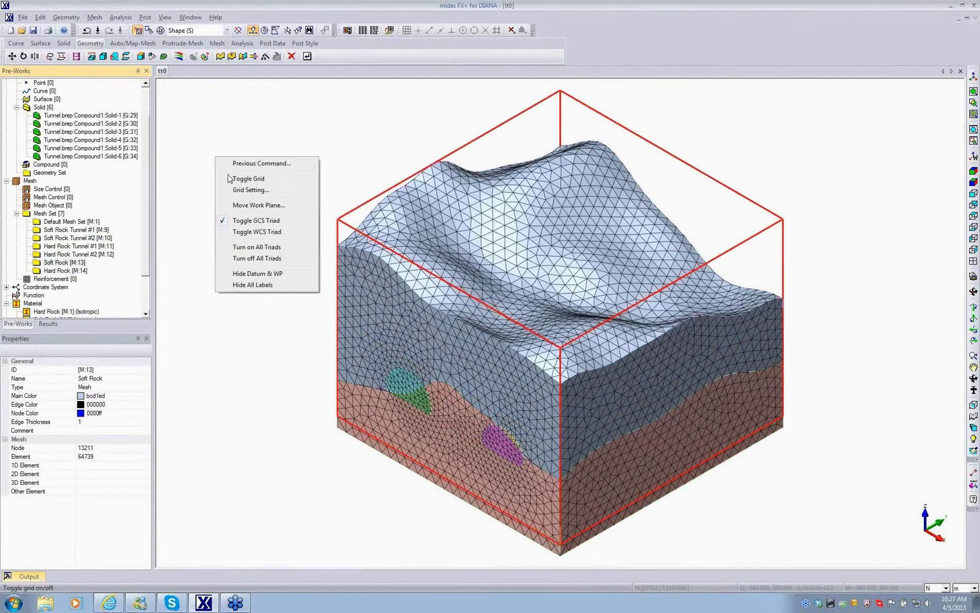
{"action": "right_click", "coordinate": [68, 263]}
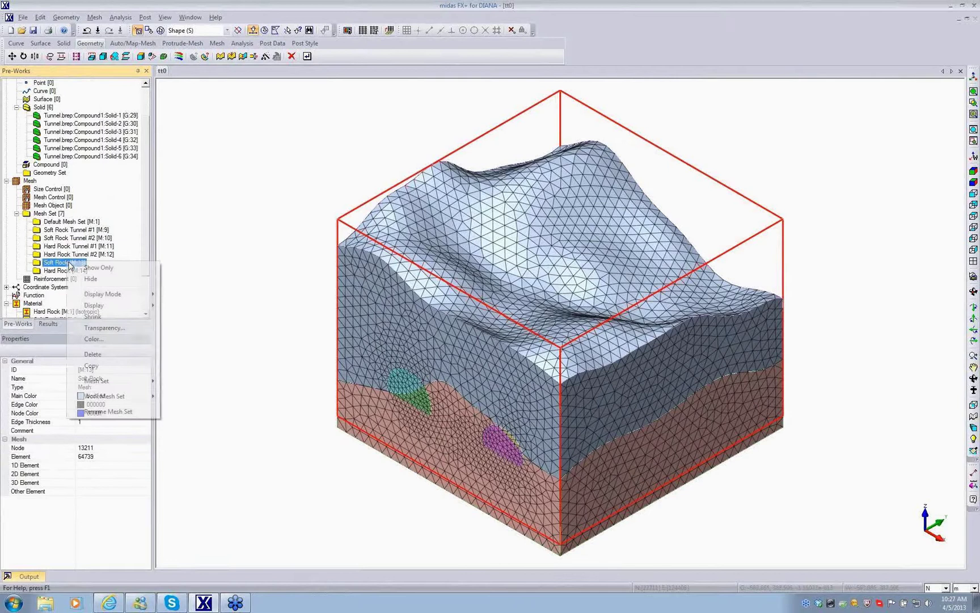
{"action": "left_click", "coordinate": [105, 323]}
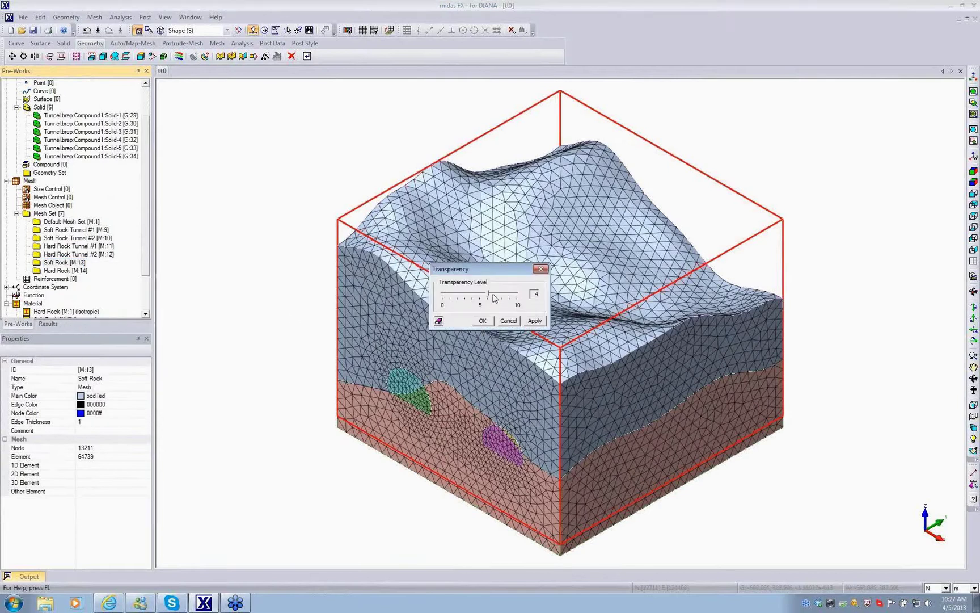
{"action": "left_click", "coordinate": [483, 320]}
{"action": "middle_click_drag", "start_coordinate": [480, 322], "coordinate": [433, 359]}
- Remove the transparency from the Soft Rock mesh set so that it displays fully opaque
{"action": "key", "text": "m"}
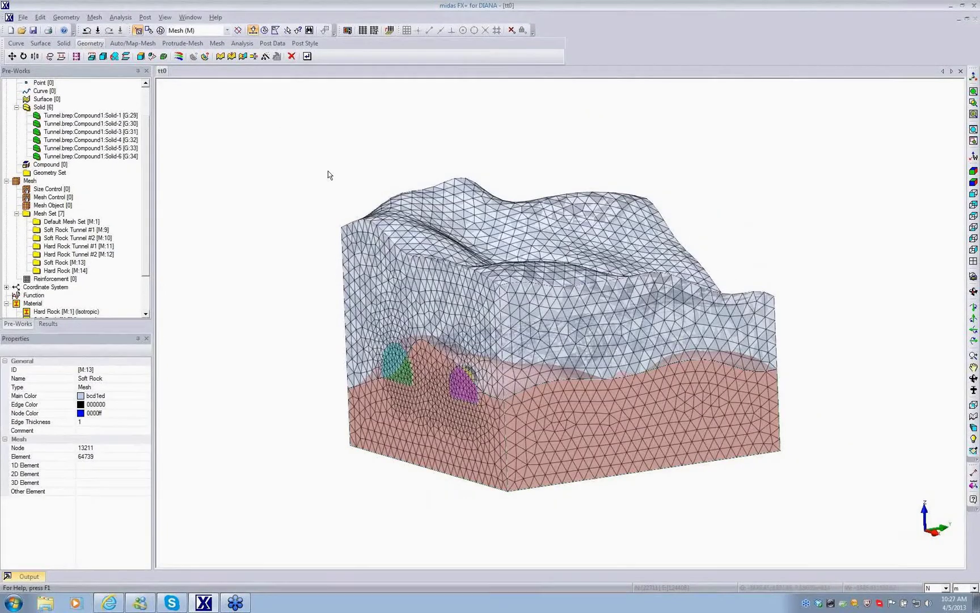
{"action": "left_click", "coordinate": [386, 236]}
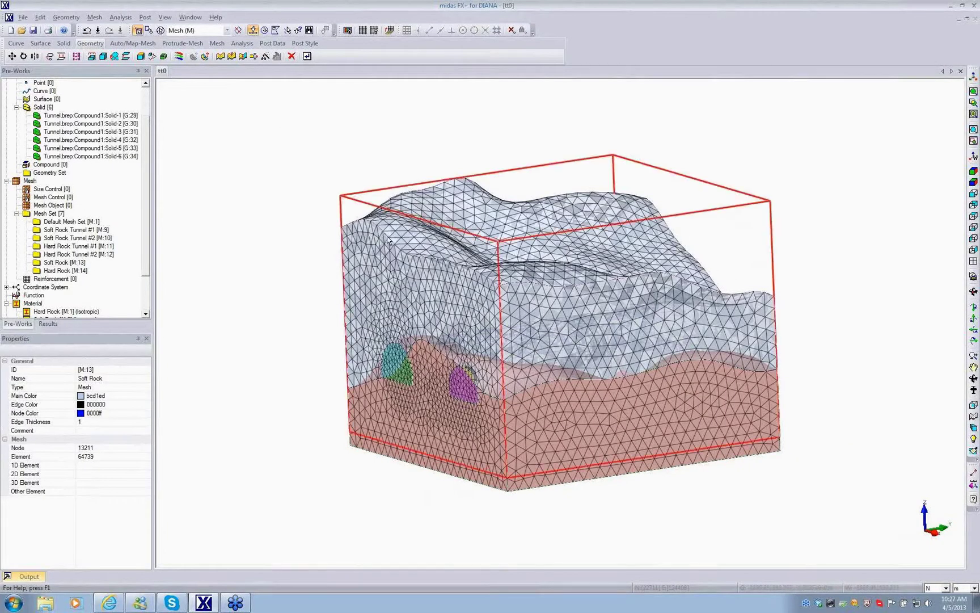
{"action": "right_click", "coordinate": [387, 236]}
{"action": "left_click", "coordinate": [414, 318]}
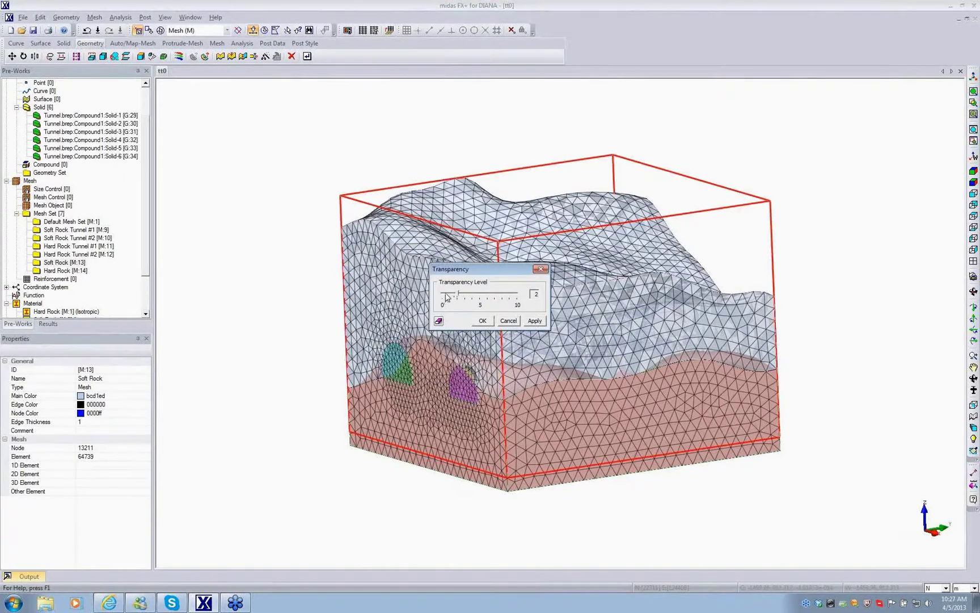
{"action": "left_click", "coordinate": [481, 321]}
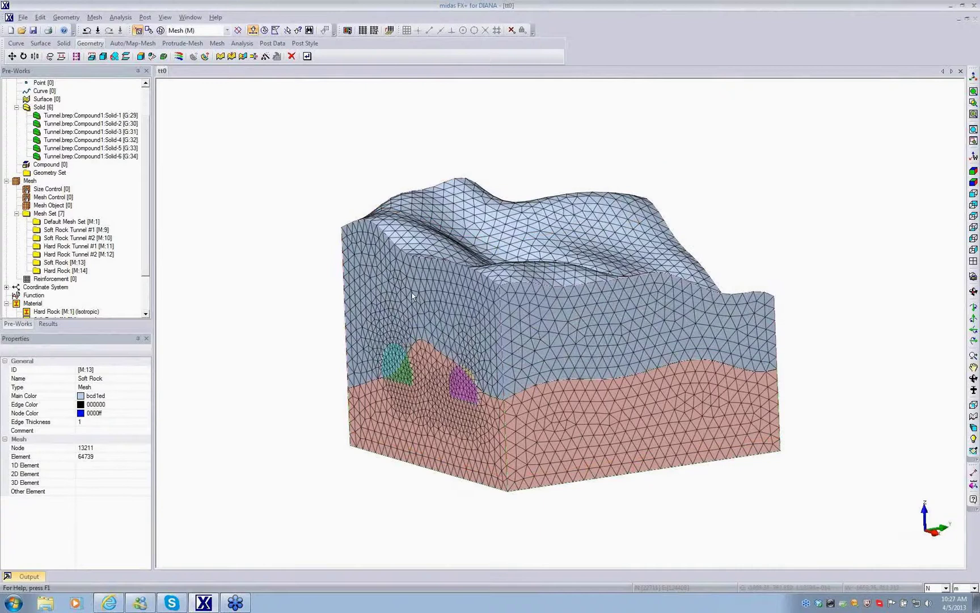
- Show only the four soft and hard rock tunnel mesh sets, isolating them from the surrounding rock meshes
{"action": "left_click", "coordinate": [74, 230]}
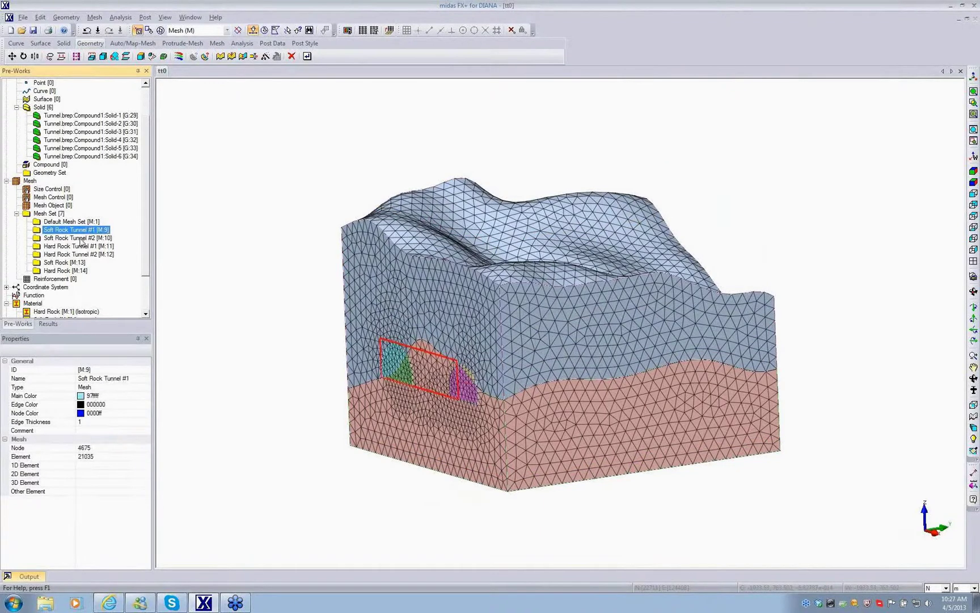
{"action": "left_click", "coordinate": [80, 239], "text": "ctrl"}
{"action": "left_click", "coordinate": [80, 247], "text": "ctrl"}
{"action": "left_click", "coordinate": [79, 254], "text": "ctrl"}
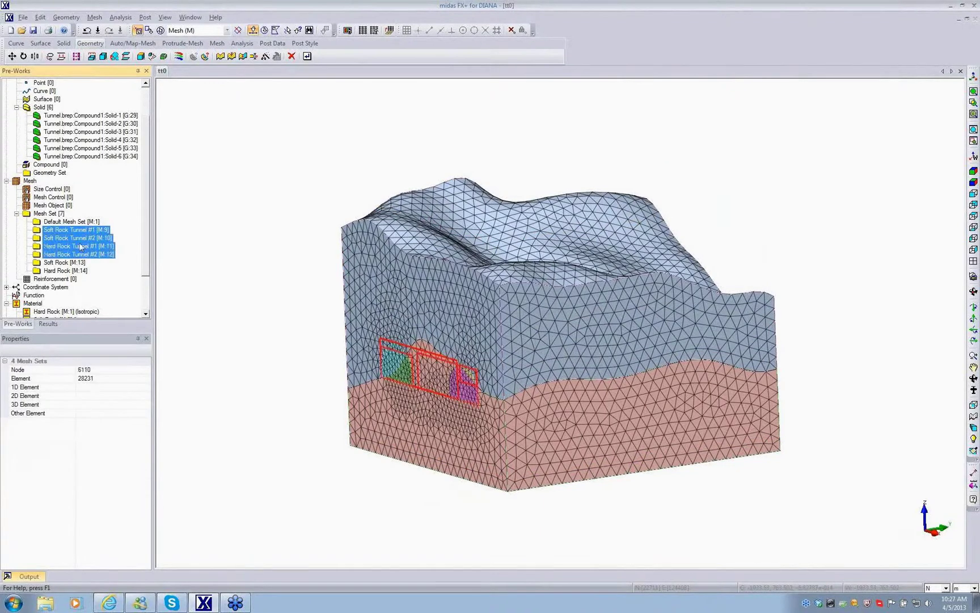
{"action": "right_click", "coordinate": [80, 245]}
{"action": "left_click", "coordinate": [139, 254]}
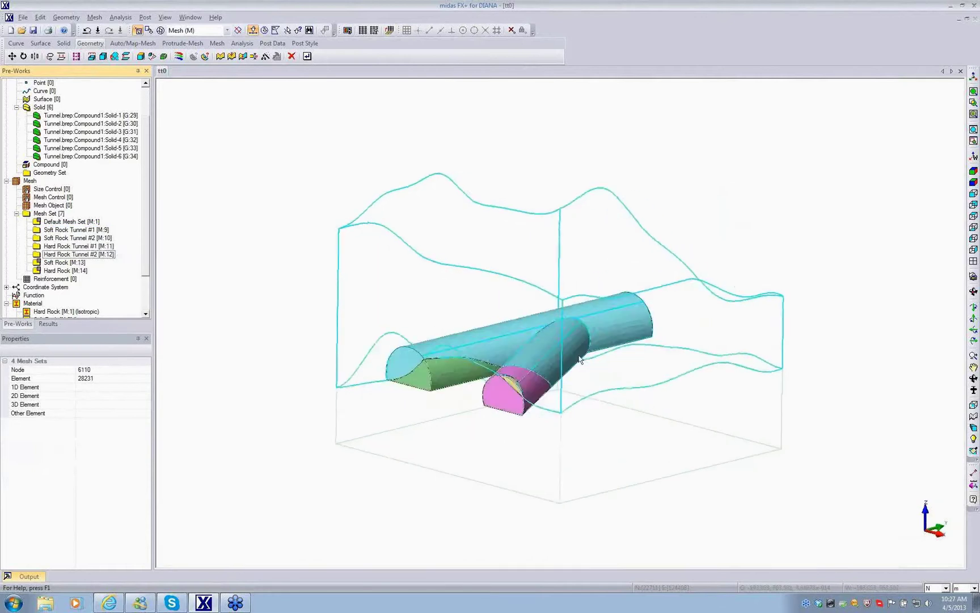
- Hide all the imported solids so that only the tunnel meshes remain displayed
{"action": "right_click", "coordinate": [49, 109]}
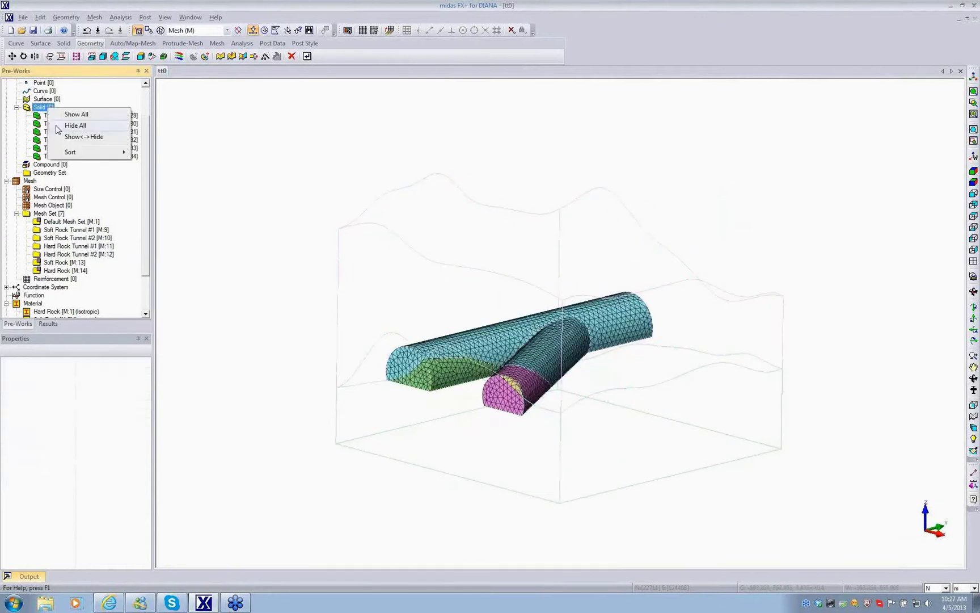
{"action": "left_click", "coordinate": [76, 116]}
{"action": "middle_click_drag", "start_coordinate": [563, 413], "coordinate": [576, 356]}
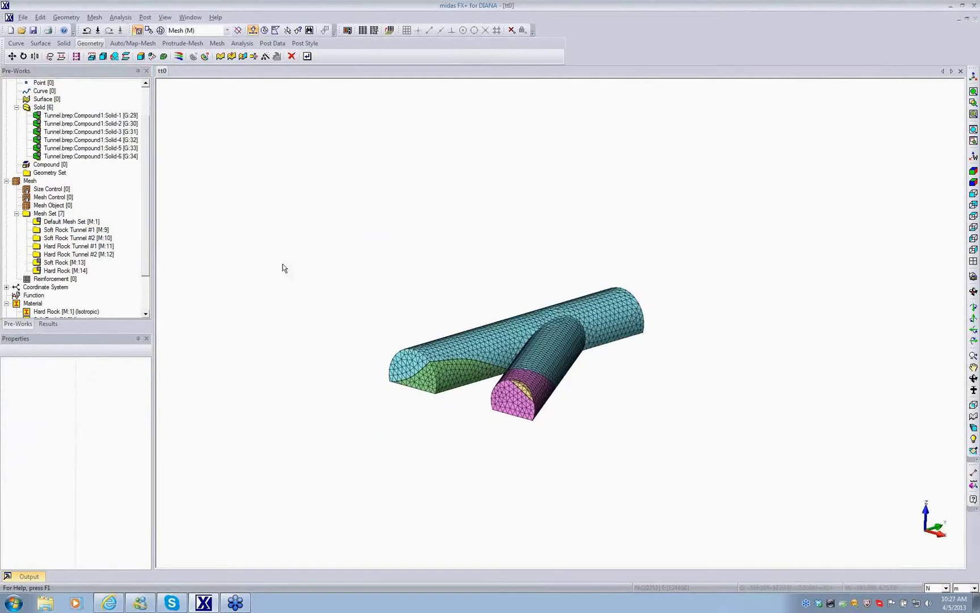
- Merge the Soft Rock Tunnel #1 and Soft Rock Tunnel #2 mesh sets into one
{"action": "left_click", "coordinate": [611, 304]}
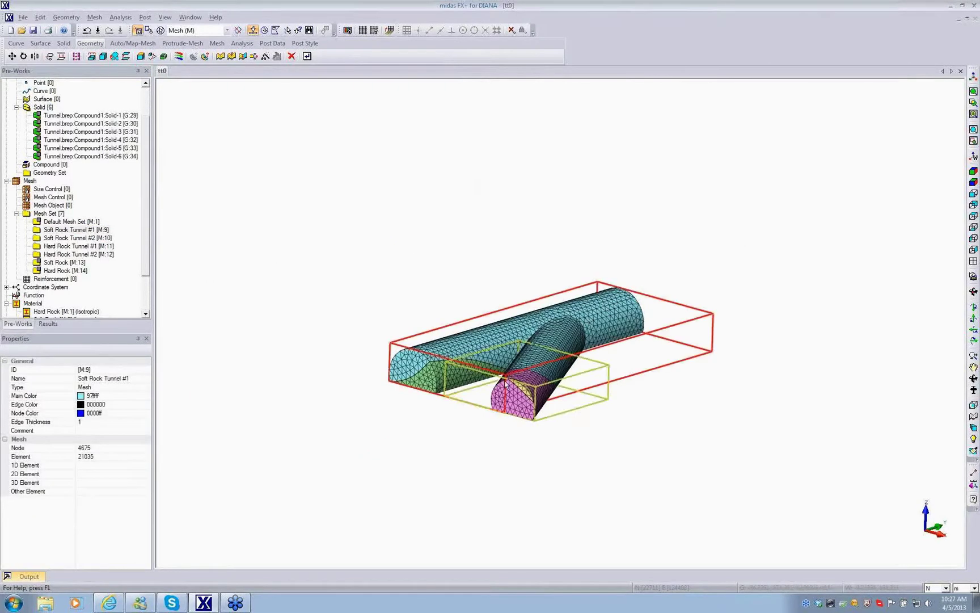
{"action": "left_click", "coordinate": [520, 392]}
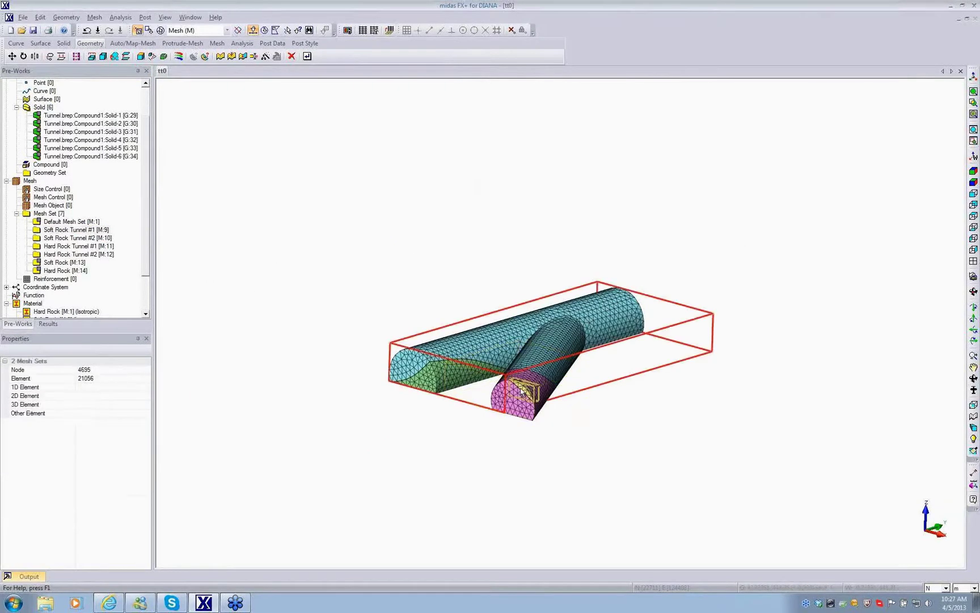
{"action": "right_click", "coordinate": [722, 260]}
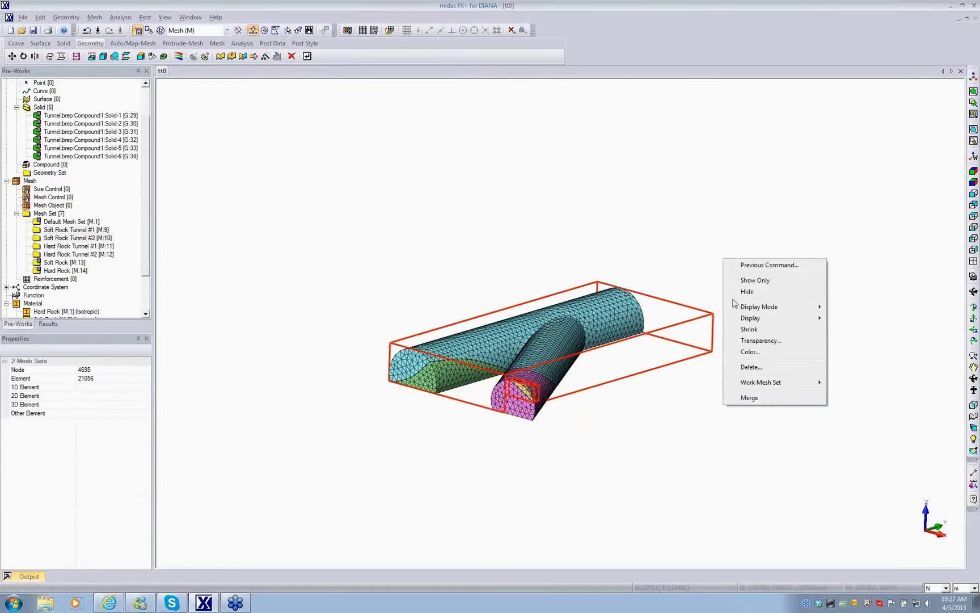
{"action": "left_click", "coordinate": [749, 398]}
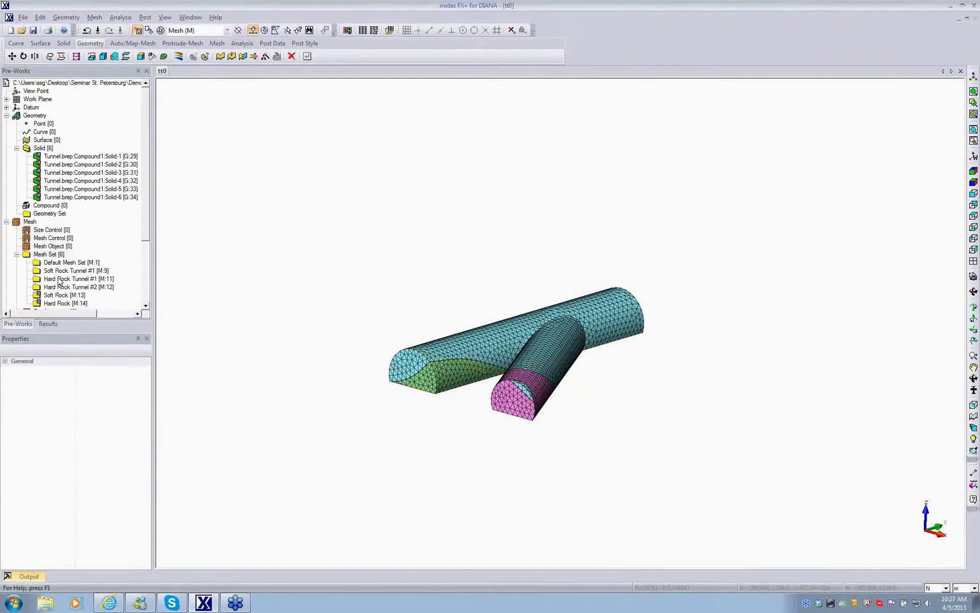
- Merge the Hard Rock Tunnel #1 and Hard Rock Tunnel #2 mesh sets into one
{"action": "left_click", "coordinate": [452, 384]}
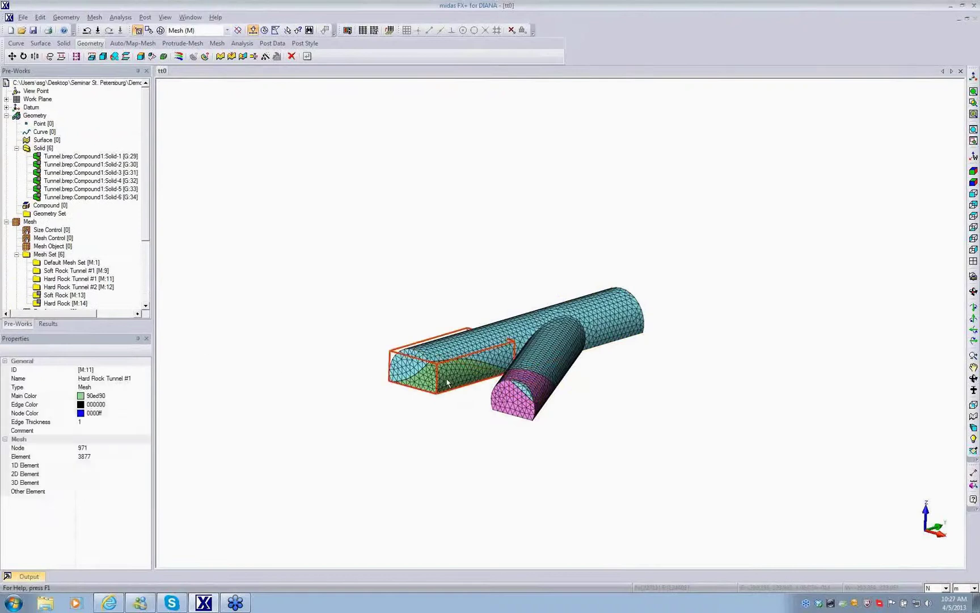
{"action": "left_click", "coordinate": [504, 405]}
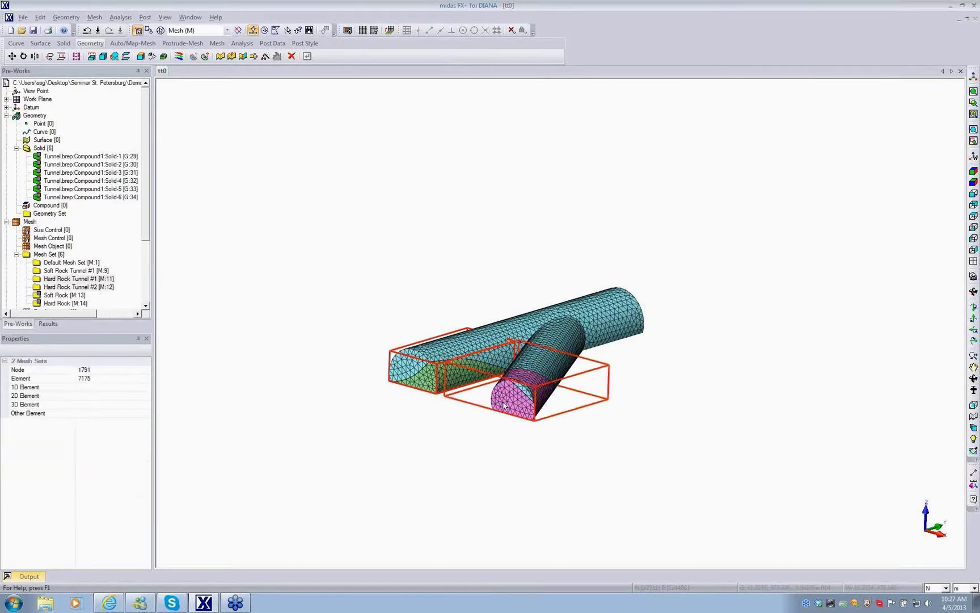
{"action": "right_click", "coordinate": [313, 264]}
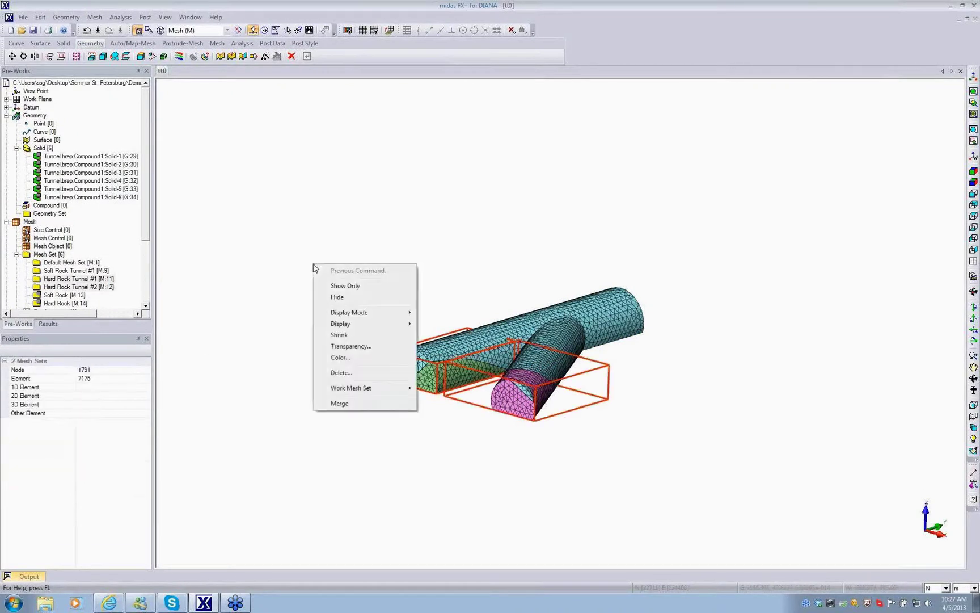
{"action": "left_click", "coordinate": [340, 402]}
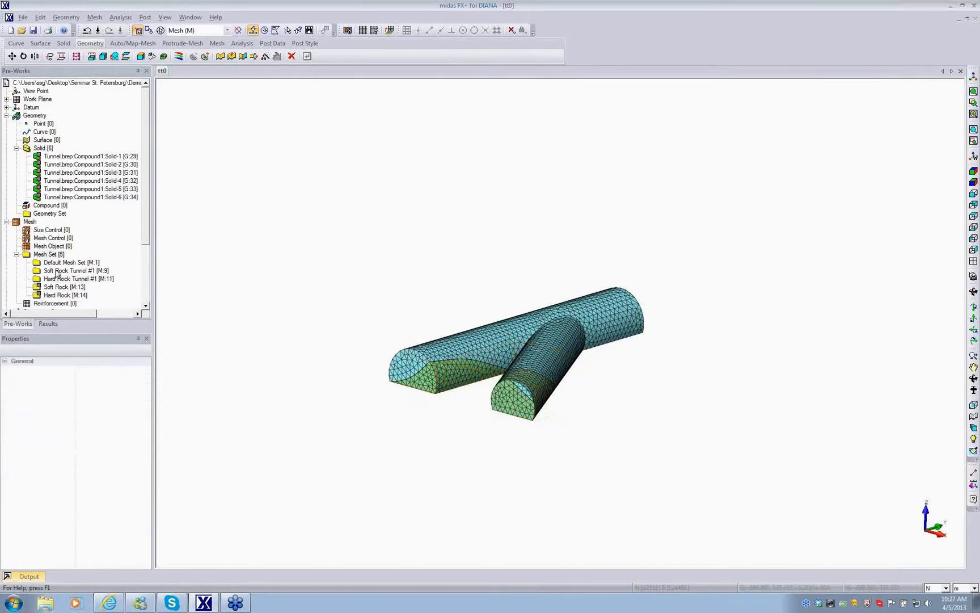
{"action": "left_click", "coordinate": [93, 17]}
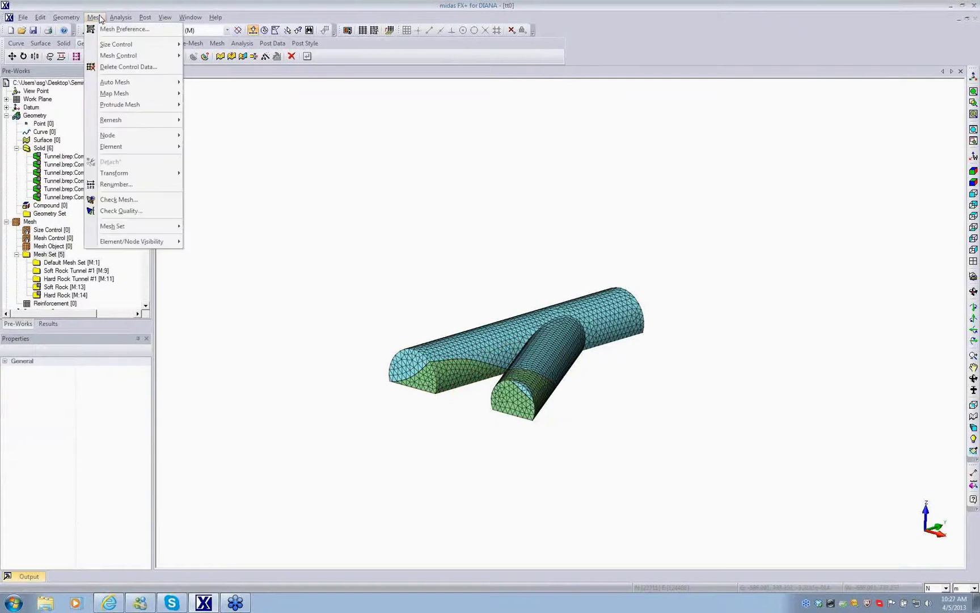
{"action": "mouse_move", "coordinate": [117, 149]}
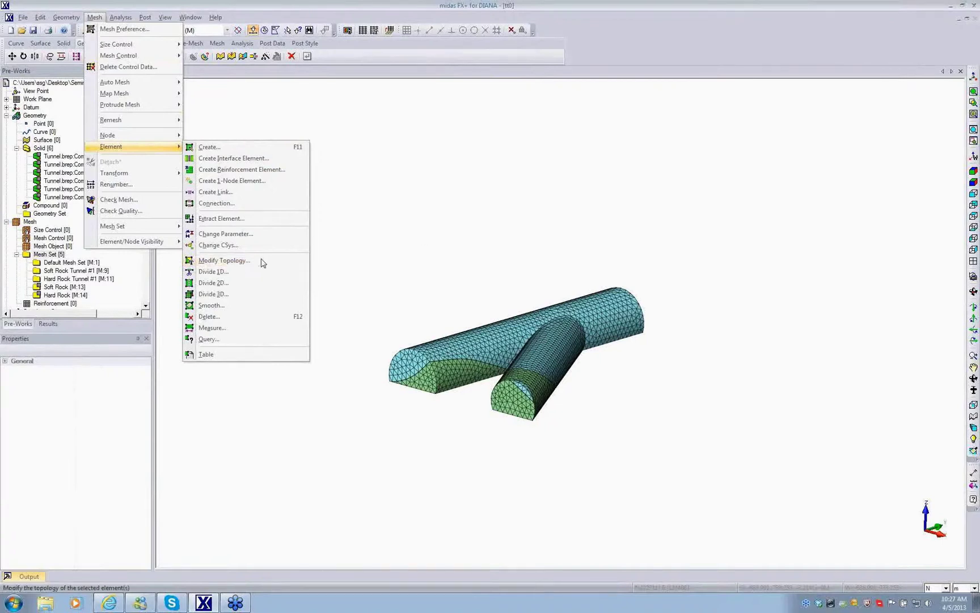
{"action": "left_click", "coordinate": [367, 260]}
- Merge the Hard Rock Tunnel #1 mesh set into Soft Rock Tunnel #1
{"action": "left_click", "coordinate": [68, 278]}
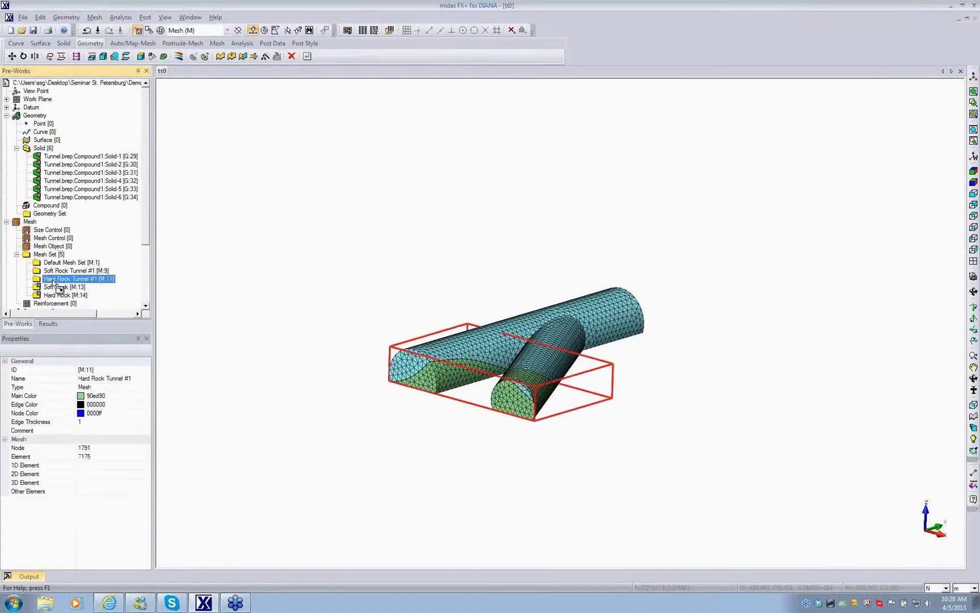
{"action": "left_click_drag", "start_coordinate": [56, 276], "coordinate": [55, 271]}
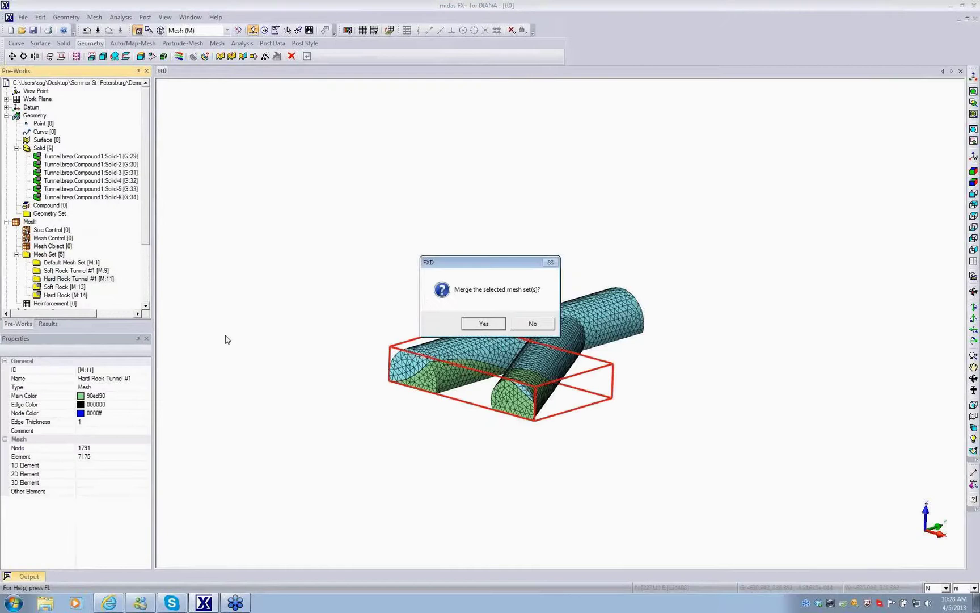
{"action": "left_click", "coordinate": [484, 323]}
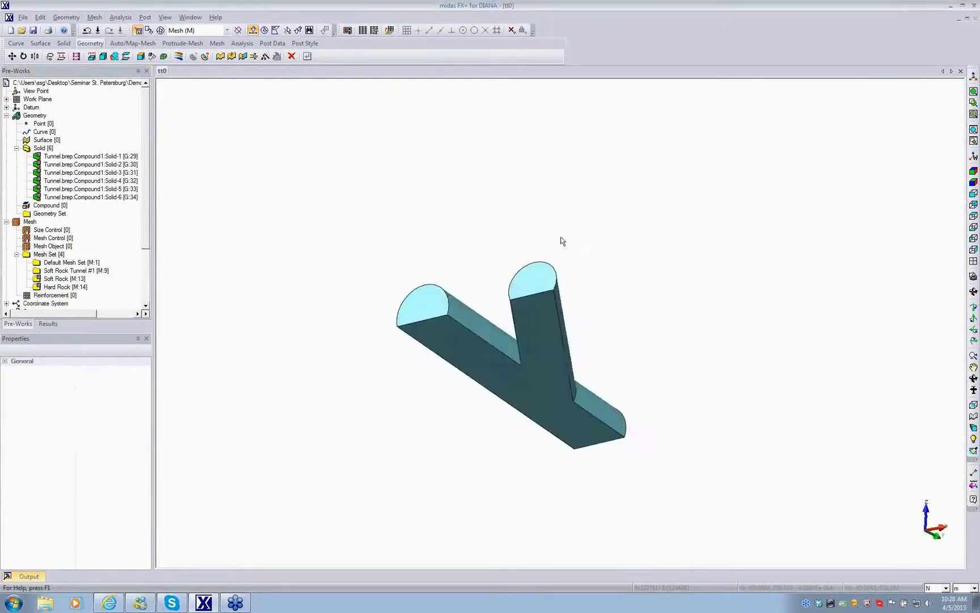
- Start extracting 2D elements from free faces with the Lining property and select all nodes of the tunnel mesh
{"action": "left_click", "coordinate": [94, 17]}
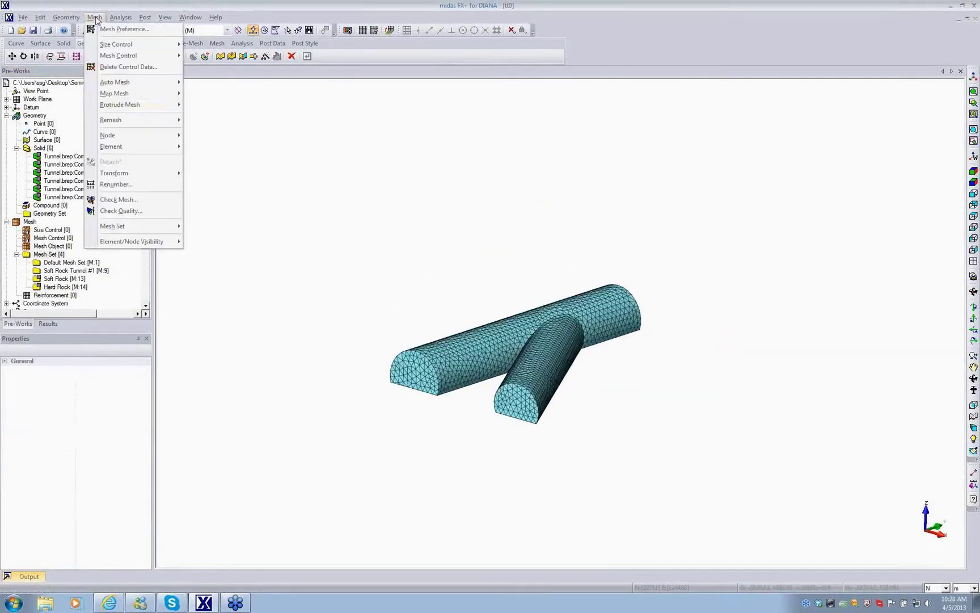
{"action": "mouse_move", "coordinate": [104, 127]}
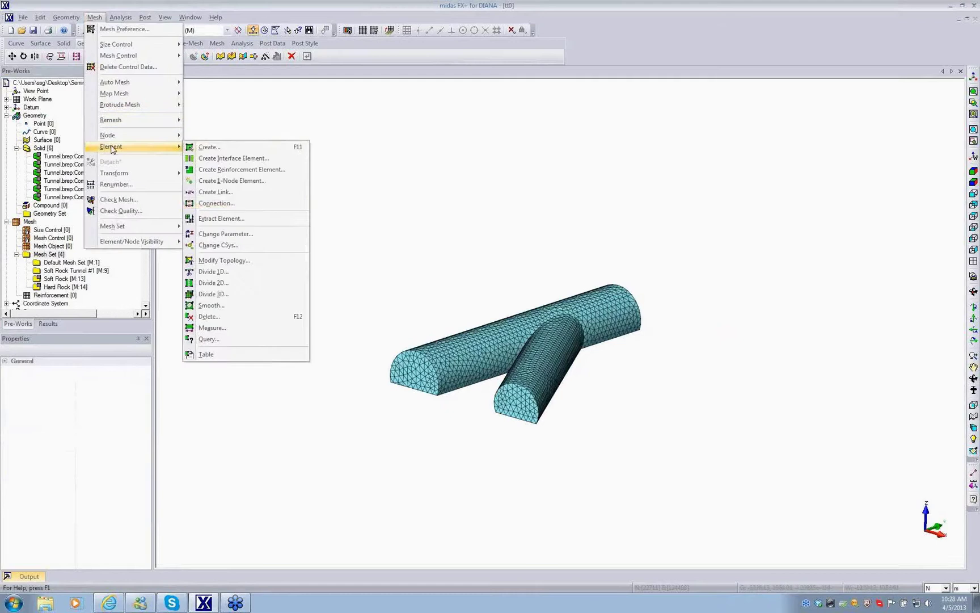
{"action": "left_click", "coordinate": [237, 225]}
{"action": "left_click", "coordinate": [29, 147]}
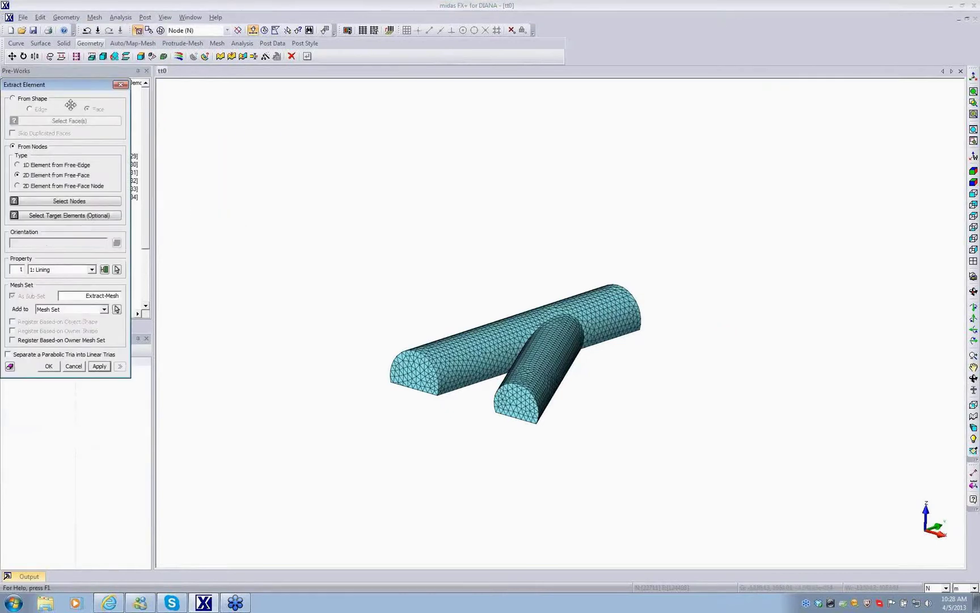
{"action": "left_click_drag", "start_coordinate": [75, 88], "coordinate": [238, 118]}
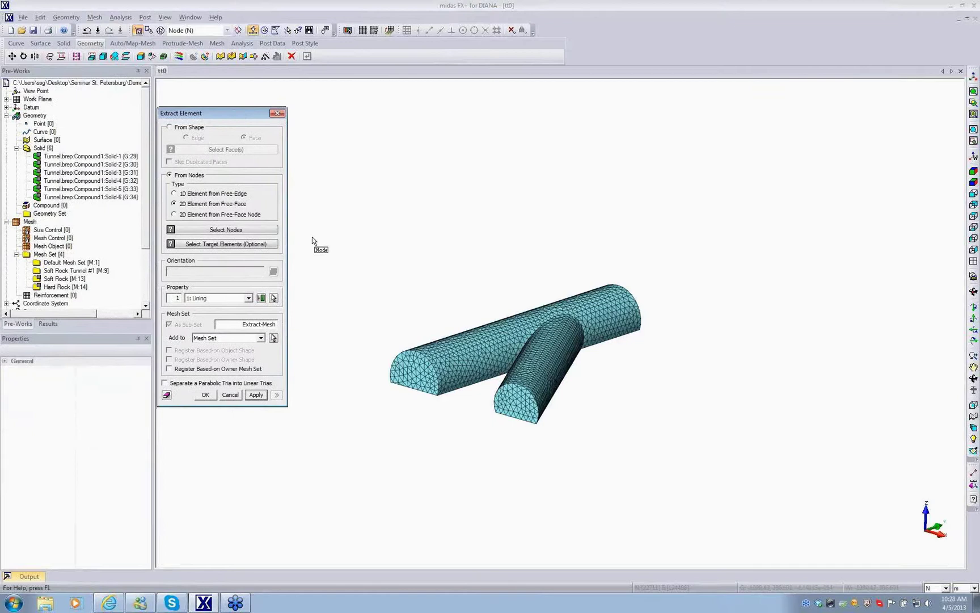
{"action": "left_click_drag", "start_coordinate": [343, 258], "coordinate": [733, 442]}
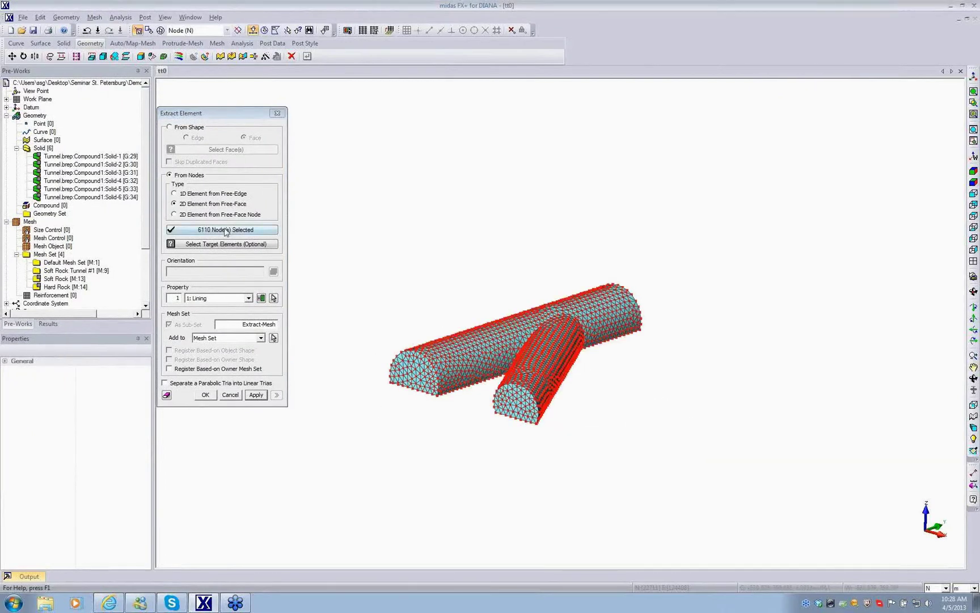
- Set all tunnel elements as extraction targets, name the mesh set Lining, and extract the 2D elements
{"action": "left_click", "coordinate": [234, 248]}
{"action": "left_click_drag", "start_coordinate": [368, 237], "coordinate": [701, 460]}
{"action": "left_click_drag", "start_coordinate": [238, 322], "coordinate": [281, 326]}
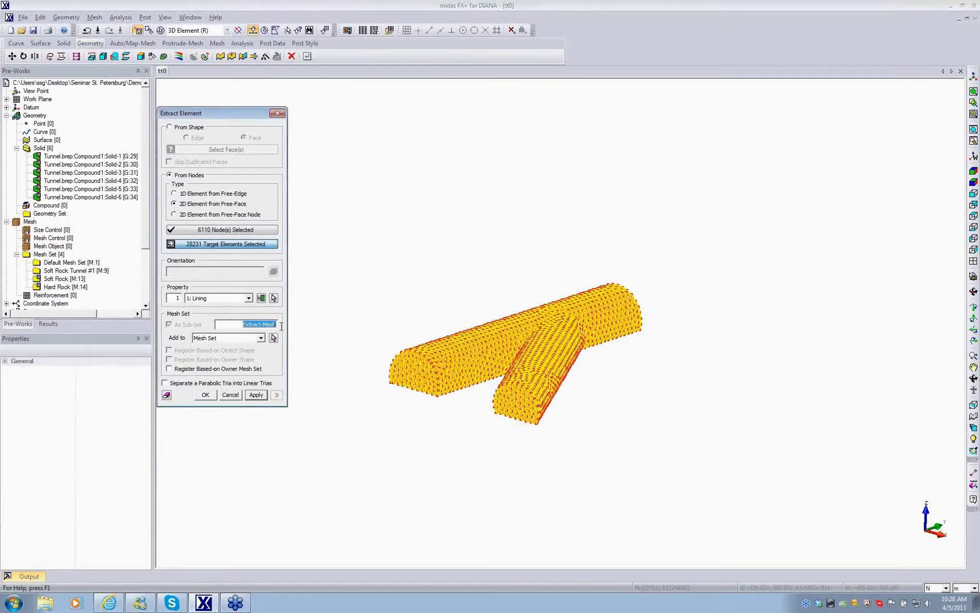
{"action": "key", "text": "BackSpace"}
{"action": "left_click", "coordinate": [256, 395]}
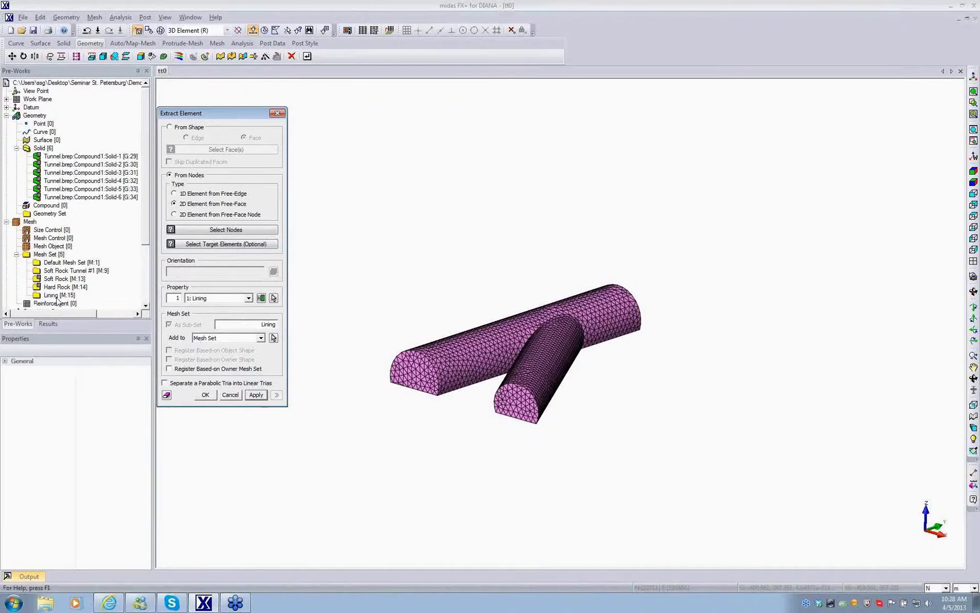
{"action": "left_click", "coordinate": [229, 395]}
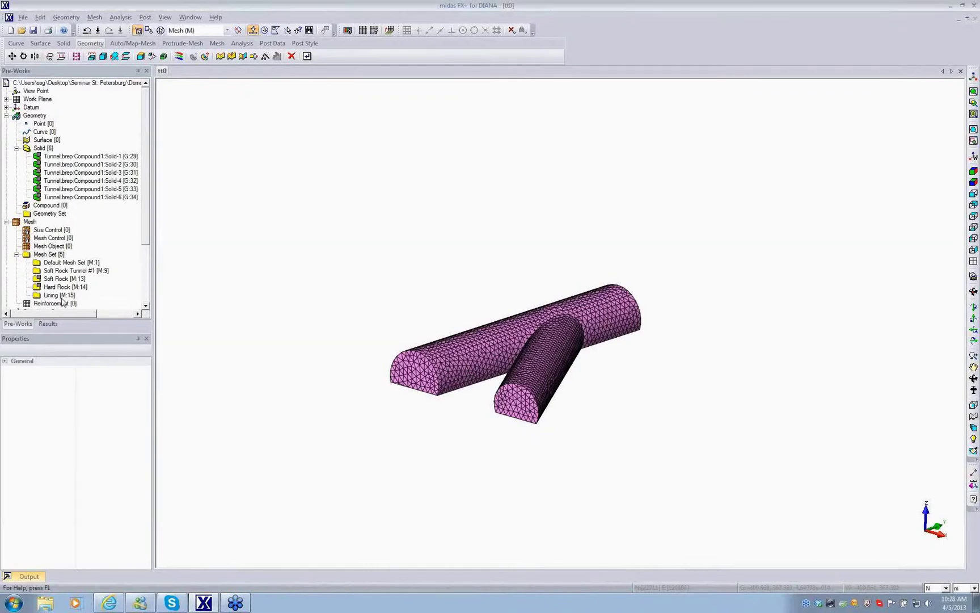
- Show only the Lining mesh set and view it from the front
{"action": "right_click", "coordinate": [61, 296]}
{"action": "left_click", "coordinate": [92, 305]}
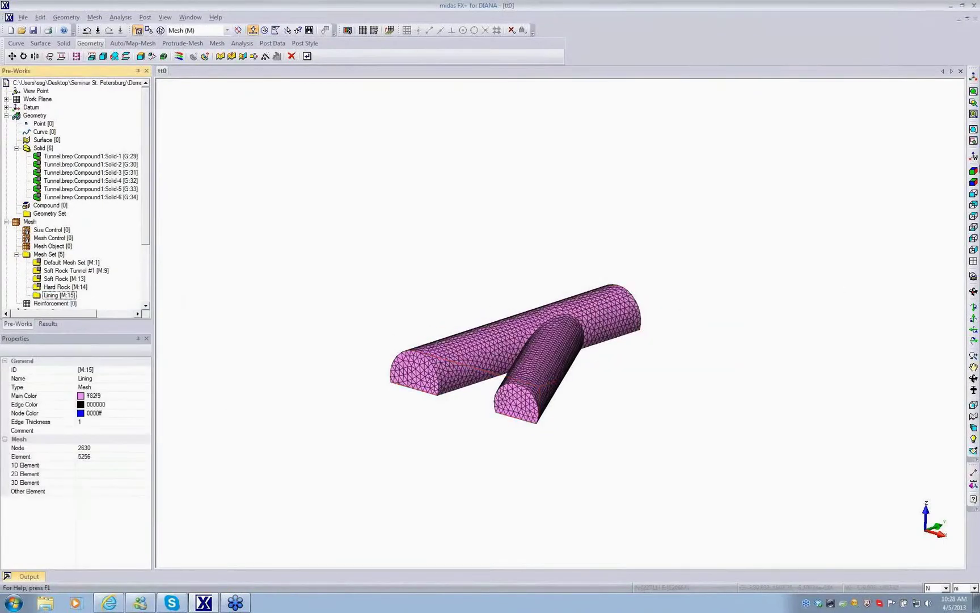
{"action": "left_click", "coordinate": [973, 193]}
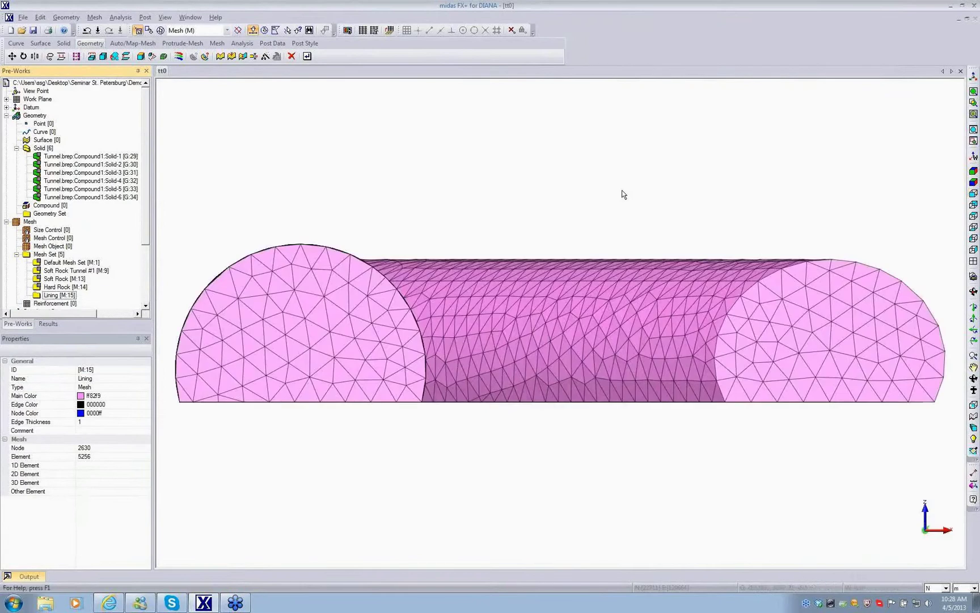
- Delete the lining elements along the tunnel floor together with their affected nodes
{"action": "key", "text": "Delete"}
{"action": "left_click_drag", "start_coordinate": [62, 83], "coordinate": [491, 131]}
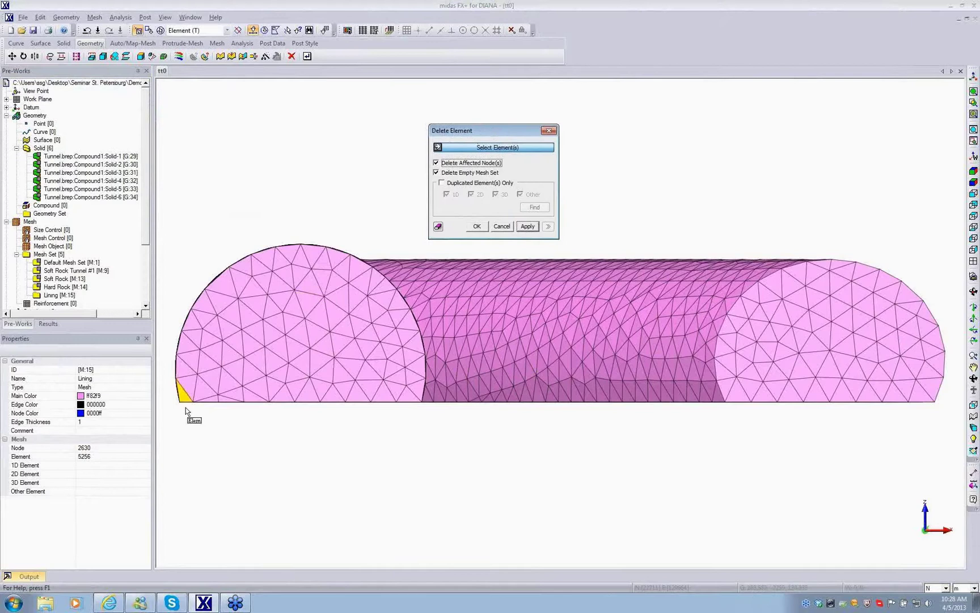
{"action": "left_click_drag", "start_coordinate": [170, 401], "coordinate": [944, 483]}
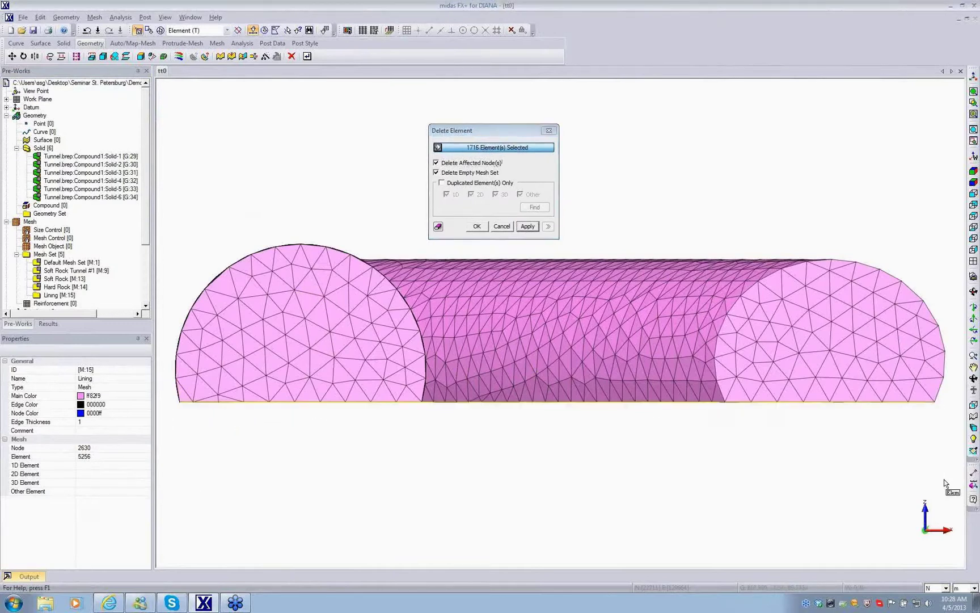
{"action": "left_click", "coordinate": [528, 227]}
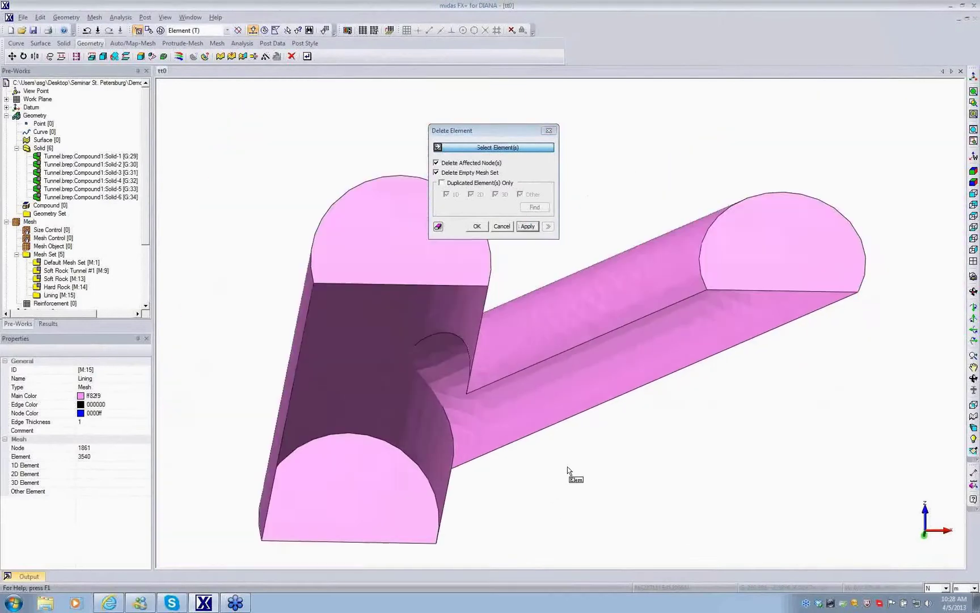
- Delete the lining elements capping the three open tunnel ends, together with their affected nodes
{"action": "middle_click_drag", "start_coordinate": [568, 466], "coordinate": [671, 427]}
{"action": "left_click", "coordinate": [973, 250]}
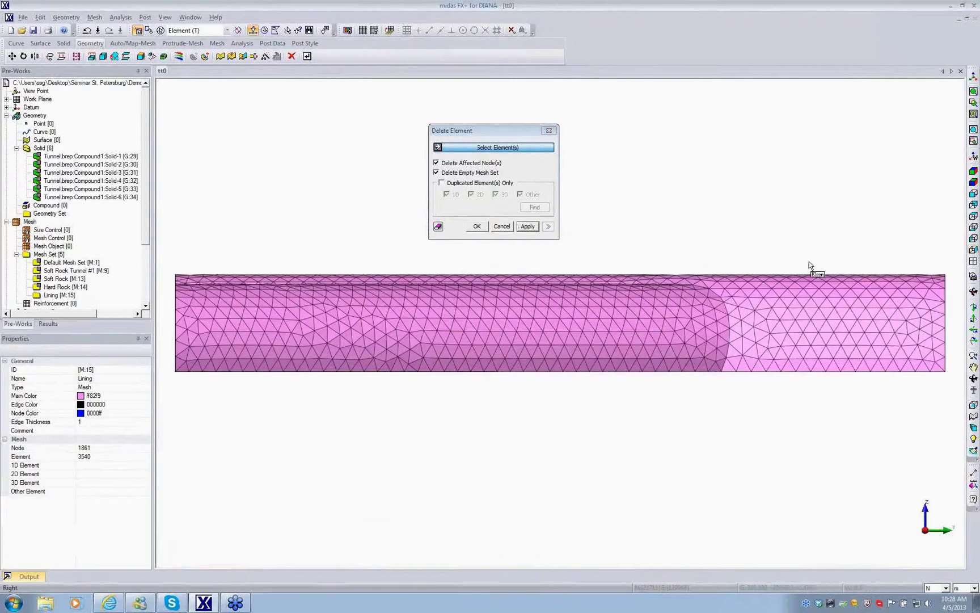
{"action": "left_click_drag", "start_coordinate": [950, 260], "coordinate": [945, 397]}
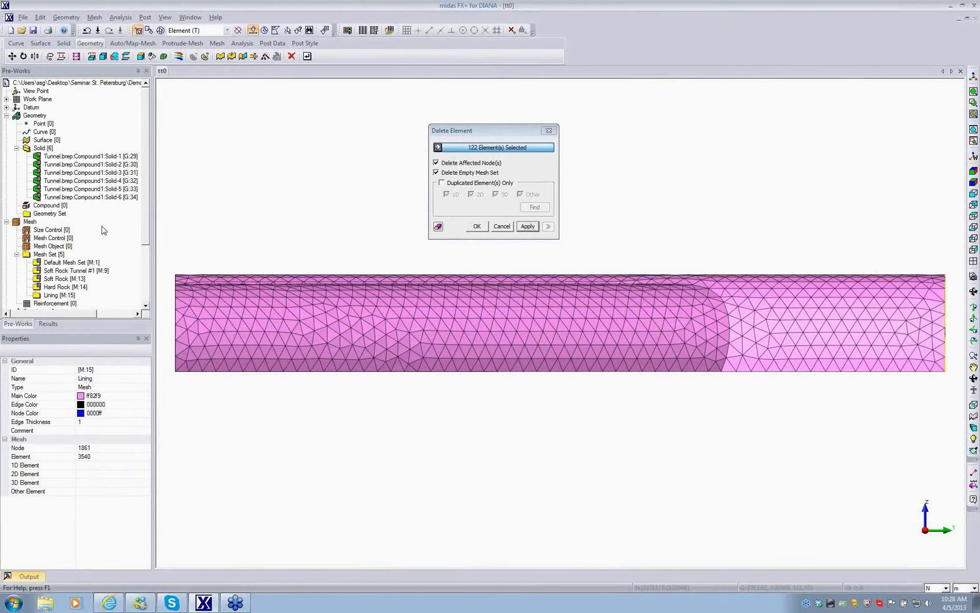
{"action": "left_click_drag", "start_coordinate": [159, 253], "coordinate": [184, 401]}
{"action": "middle_click_drag", "start_coordinate": [184, 400], "coordinate": [567, 319]}
{"action": "left_click", "coordinate": [527, 226]}
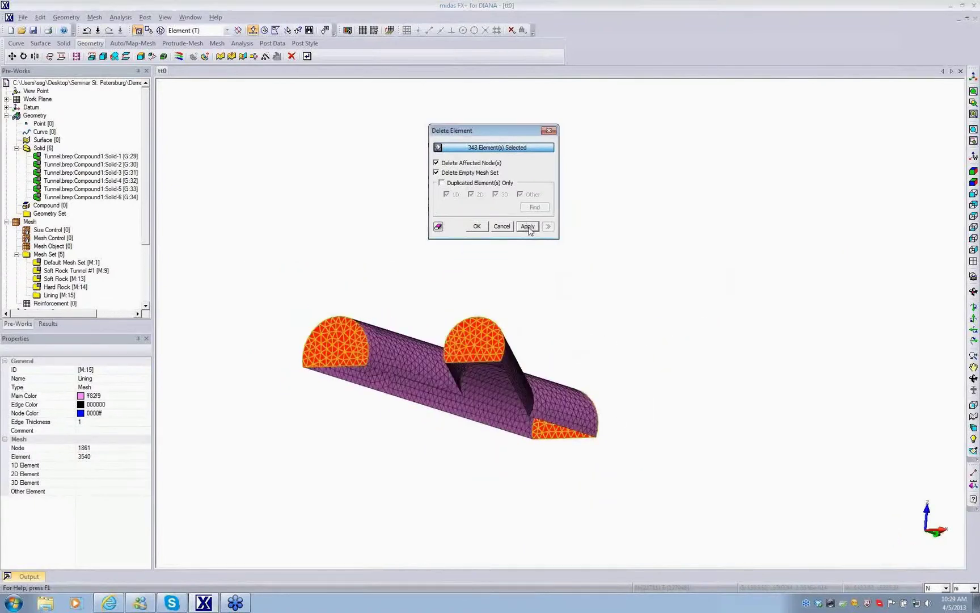
{"action": "middle_click_drag", "start_coordinate": [492, 328], "coordinate": [400, 398]}
{"action": "left_click", "coordinate": [506, 227]}
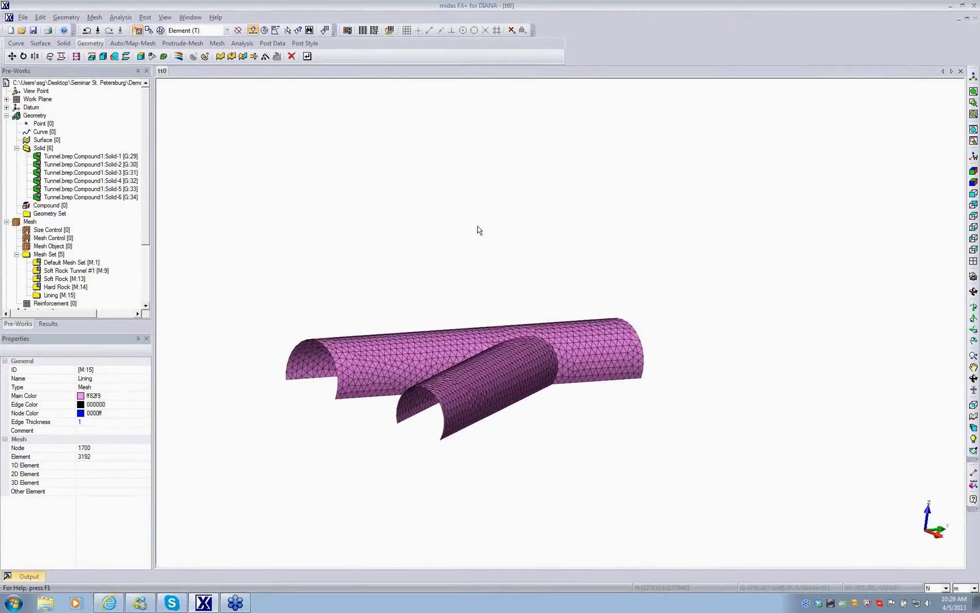
- Show all mesh sets in the isometric view
{"action": "left_click", "coordinate": [60, 255]}
{"action": "right_click", "coordinate": [60, 256]}
{"action": "left_click", "coordinate": [90, 263]}
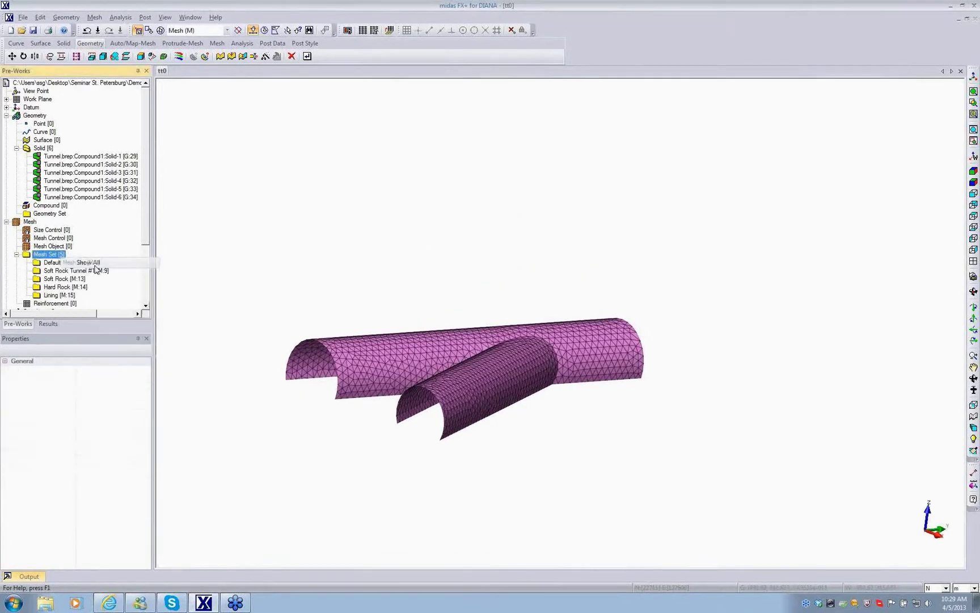
{"action": "left_click", "coordinate": [973, 171]}
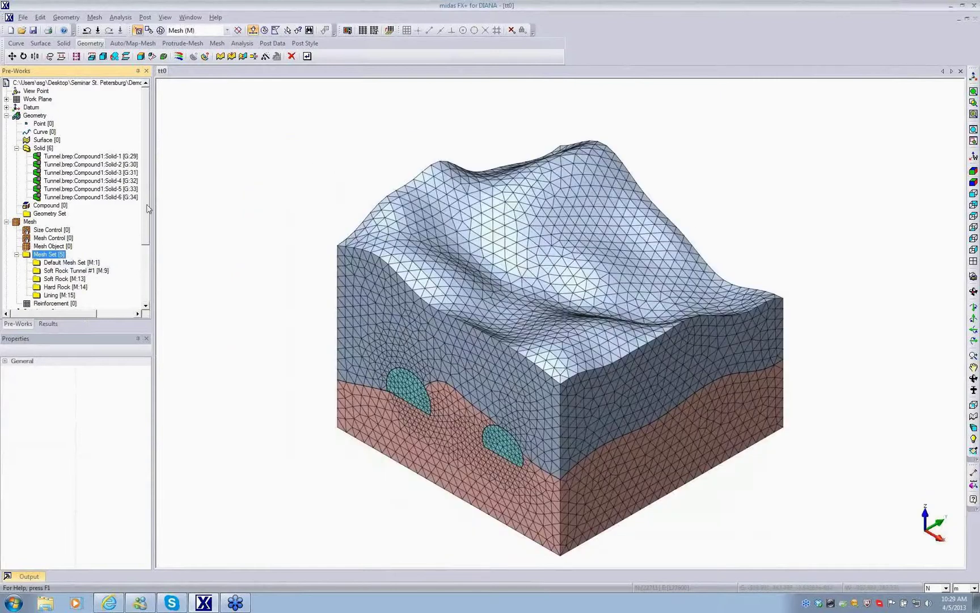
- Constrain T2 in BC set BC for all nodes on the two outer faces perpendicular to the Y axis
{"action": "left_click_drag", "start_coordinate": [149, 208], "coordinate": [149, 277]}
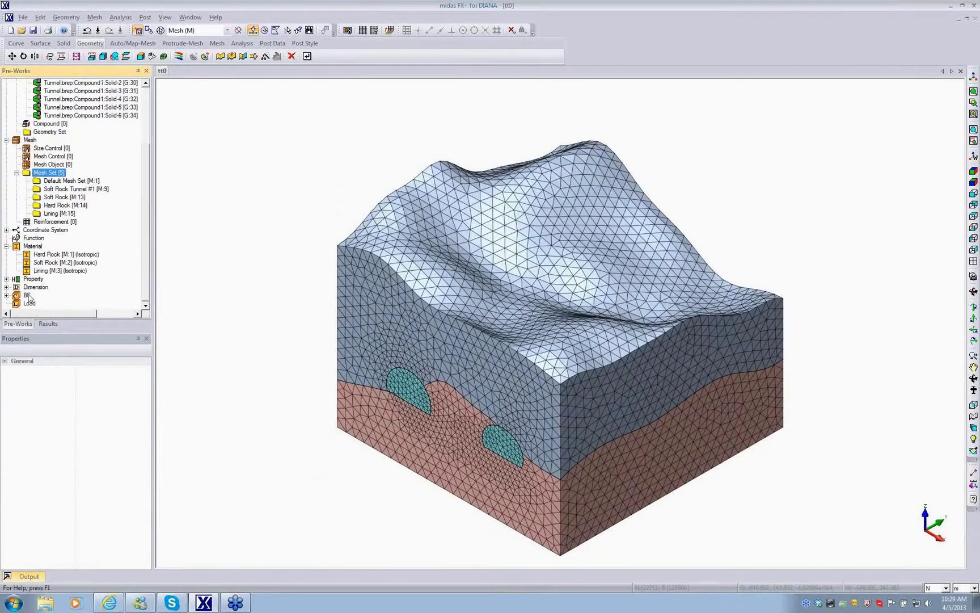
{"action": "left_click", "coordinate": [120, 17]}
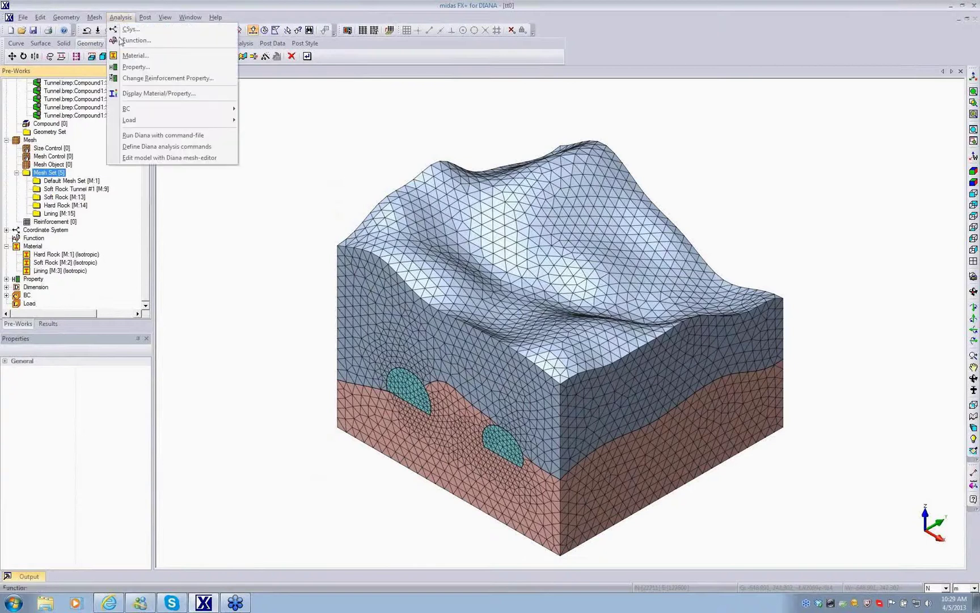
{"action": "mouse_move", "coordinate": [214, 109]}
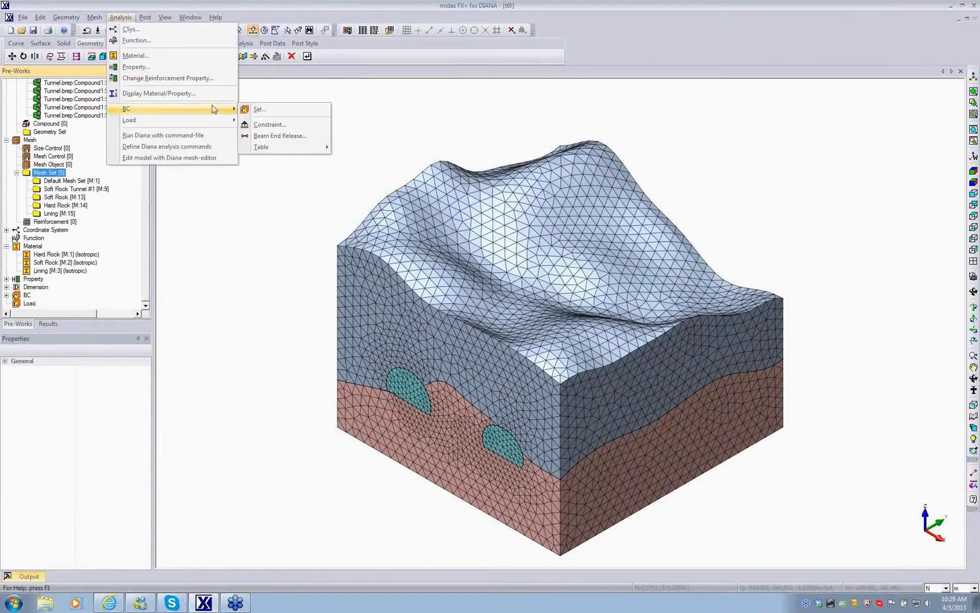
{"action": "left_click", "coordinate": [269, 126]}
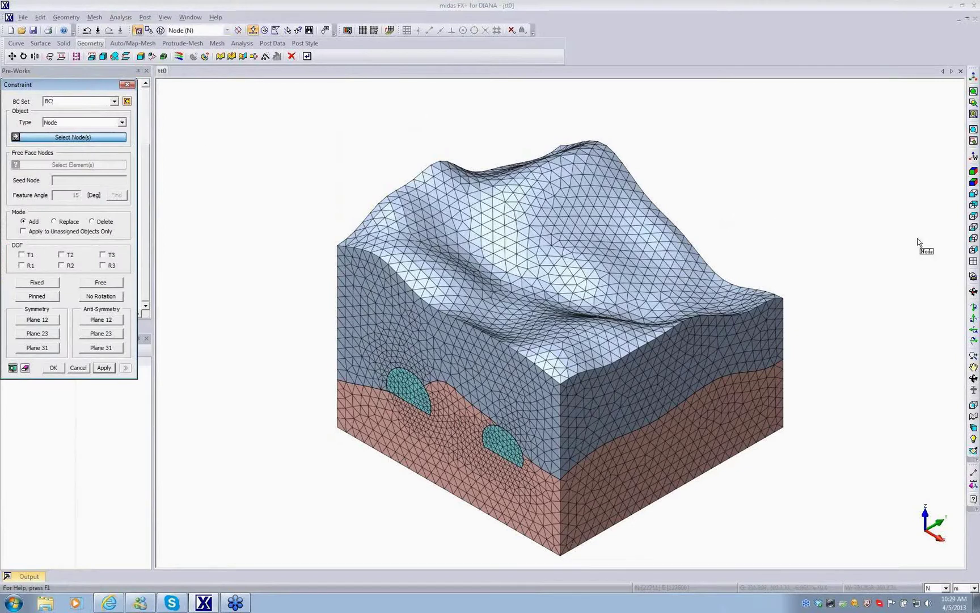
{"action": "left_click", "coordinate": [972, 218]}
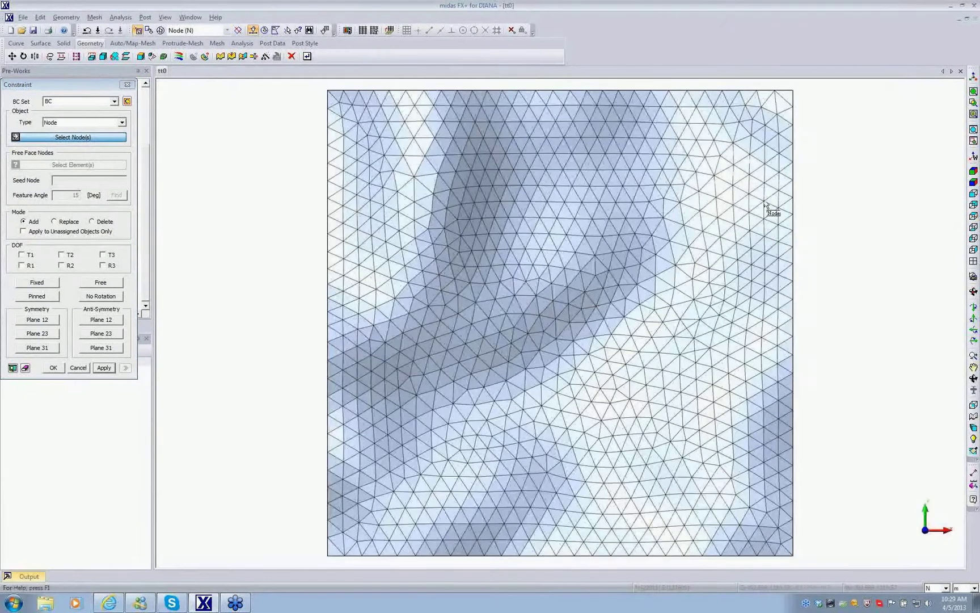
{"action": "left_click_drag", "start_coordinate": [308, 84], "coordinate": [806, 92]}
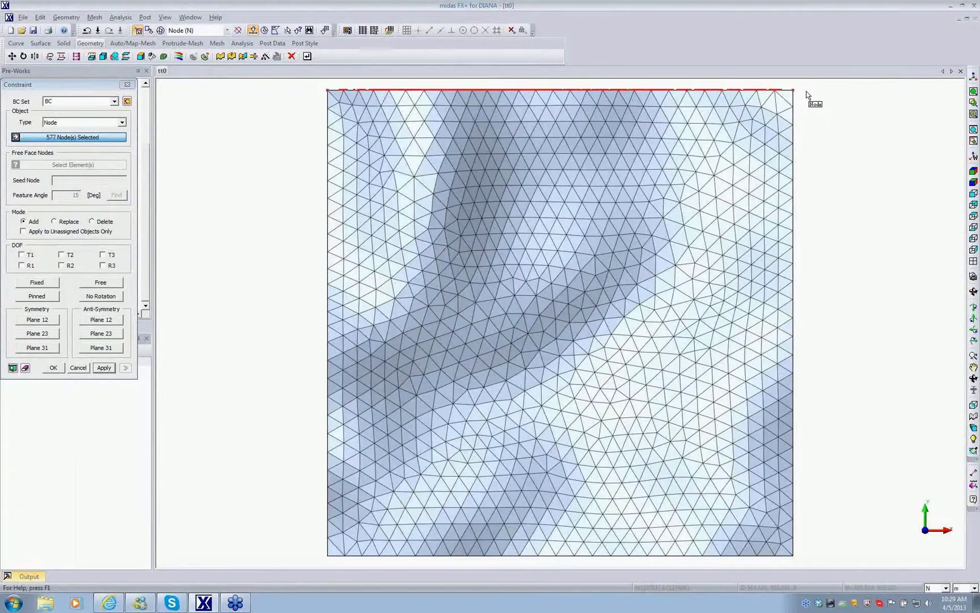
{"action": "left_click_drag", "start_coordinate": [321, 556], "coordinate": [834, 562]}
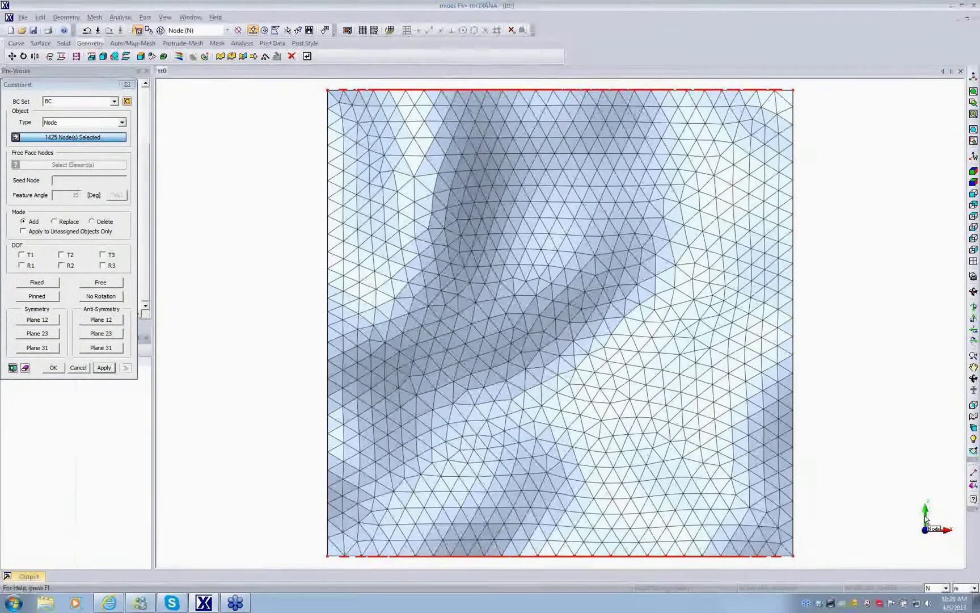
{"action": "left_click", "coordinate": [64, 256]}
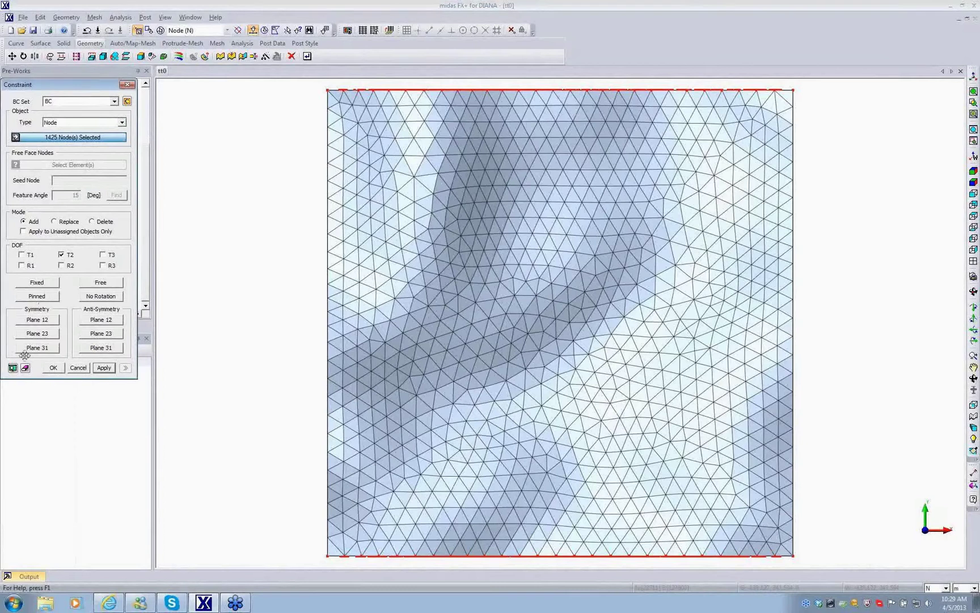
{"action": "left_click", "coordinate": [12, 367]}
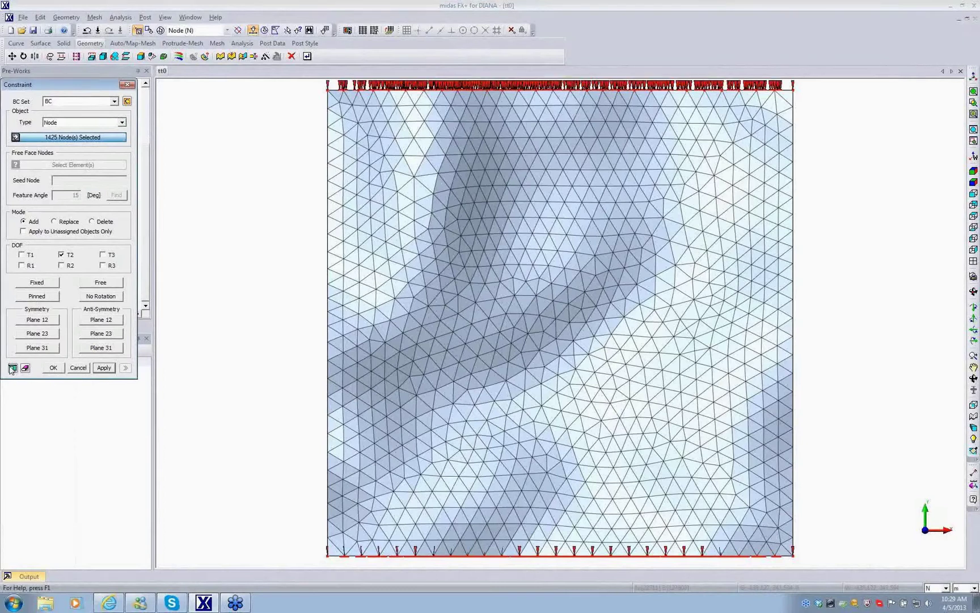
{"action": "left_click", "coordinate": [104, 367]}
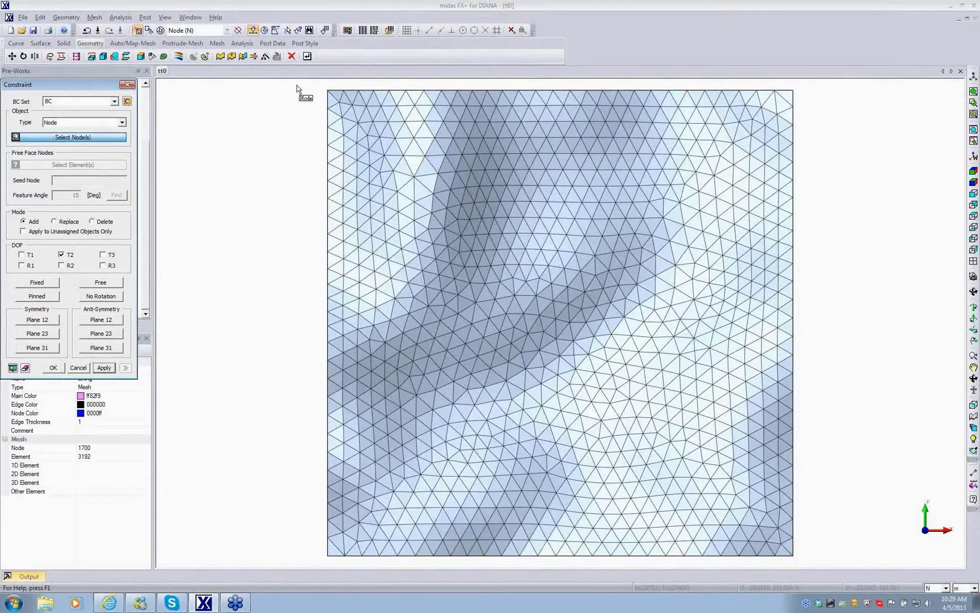
- Constrain only T1 in BC set BC for all nodes on the two outer faces perpendicular to the X axis
{"action": "left_click_drag", "start_coordinate": [296, 85], "coordinate": [332, 565]}
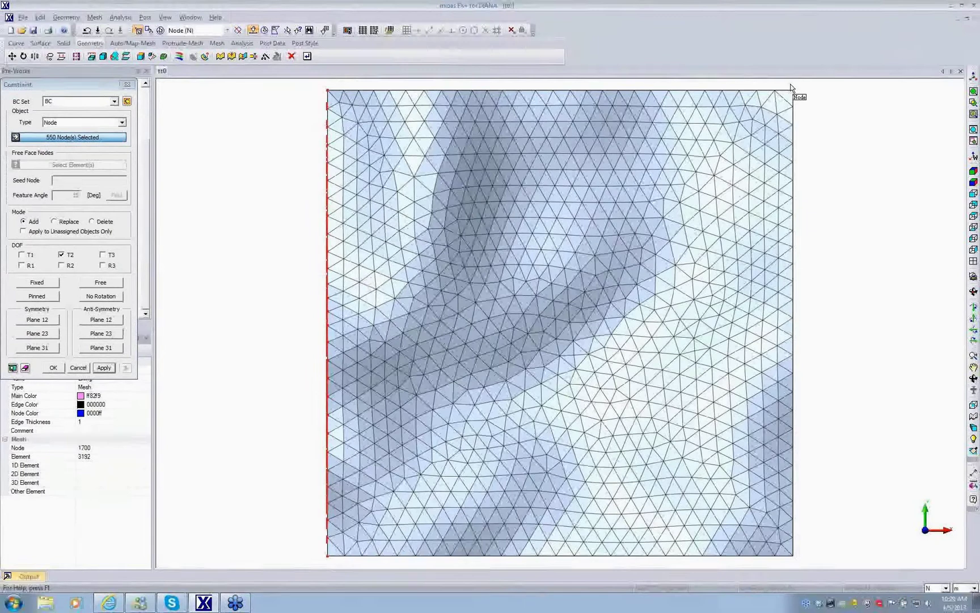
{"action": "left_click_drag", "start_coordinate": [788, 84], "coordinate": [824, 540]}
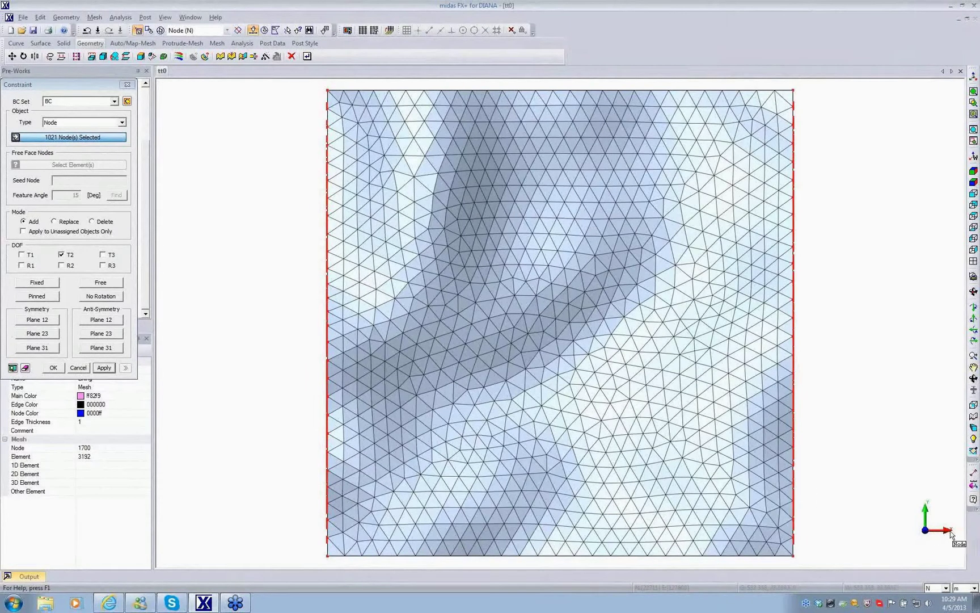
{"action": "left_click", "coordinate": [30, 255]}
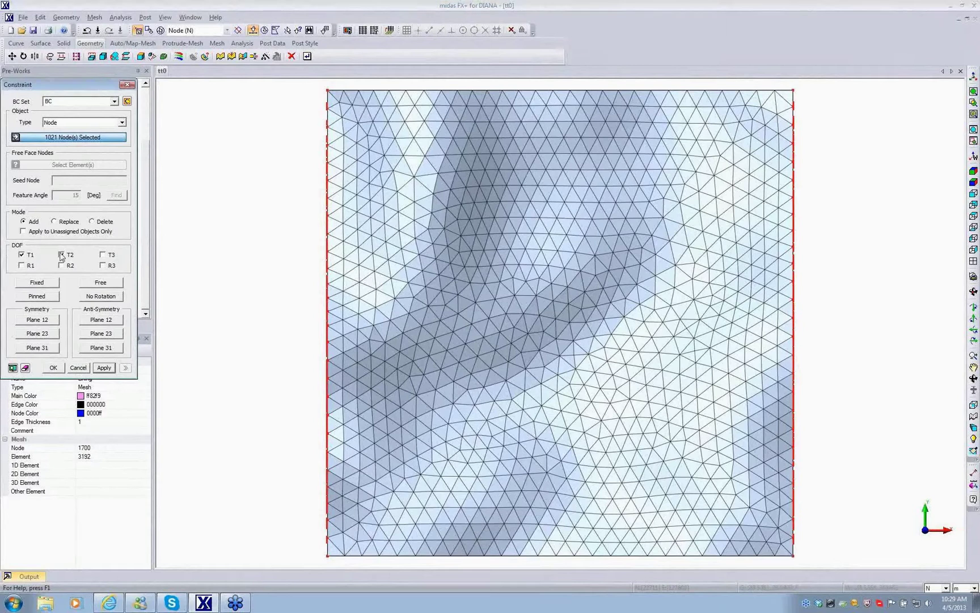
{"action": "left_click", "coordinate": [102, 368]}
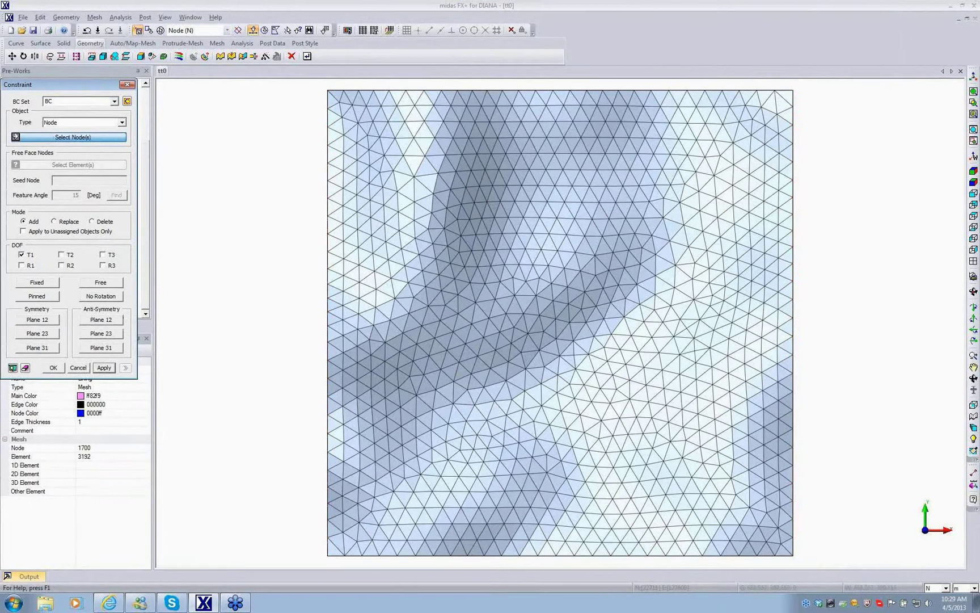
- Constrain only T3 for all nodes on the model's base in BC set BC and finish the constraints
{"action": "left_click", "coordinate": [974, 194]}
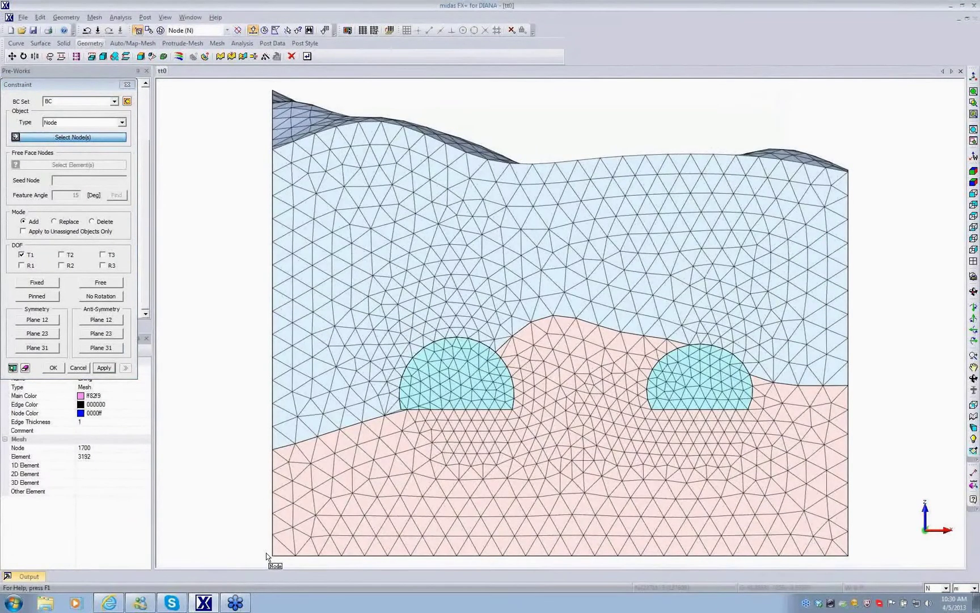
{"action": "left_click_drag", "start_coordinate": [767, 581], "coordinate": [859, 564]}
{"action": "left_click", "coordinate": [21, 255]}
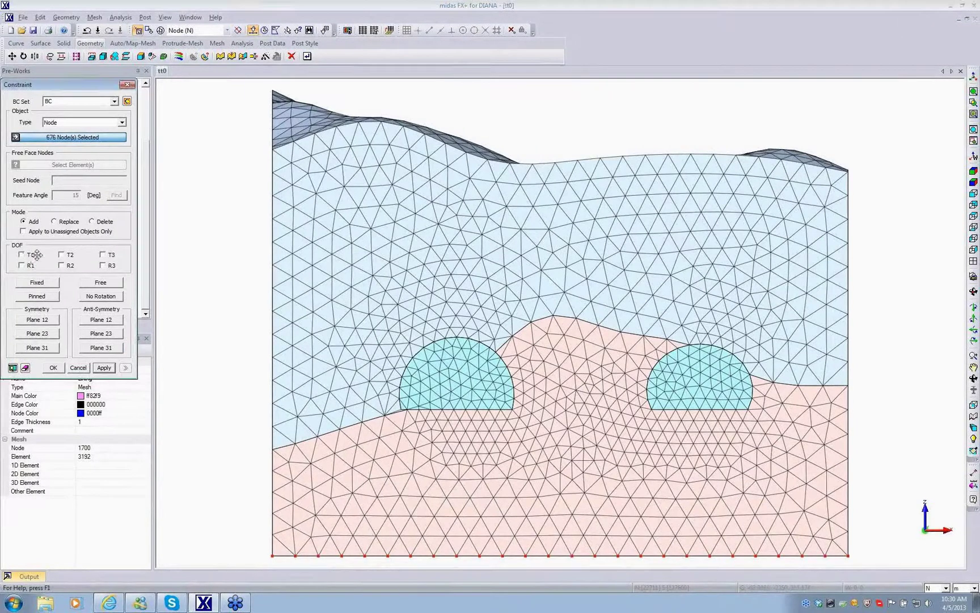
{"action": "left_click", "coordinate": [102, 255]}
{"action": "left_click", "coordinate": [53, 368]}
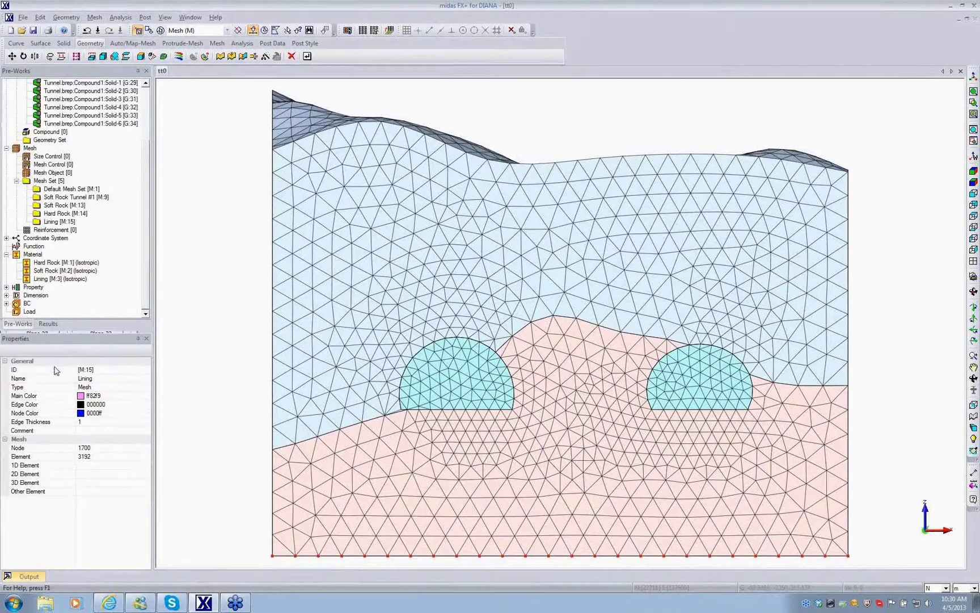
- Display all boundary conditions to check them around the model, hide them again and restore the isometric view
{"action": "left_click", "coordinate": [27, 304]}
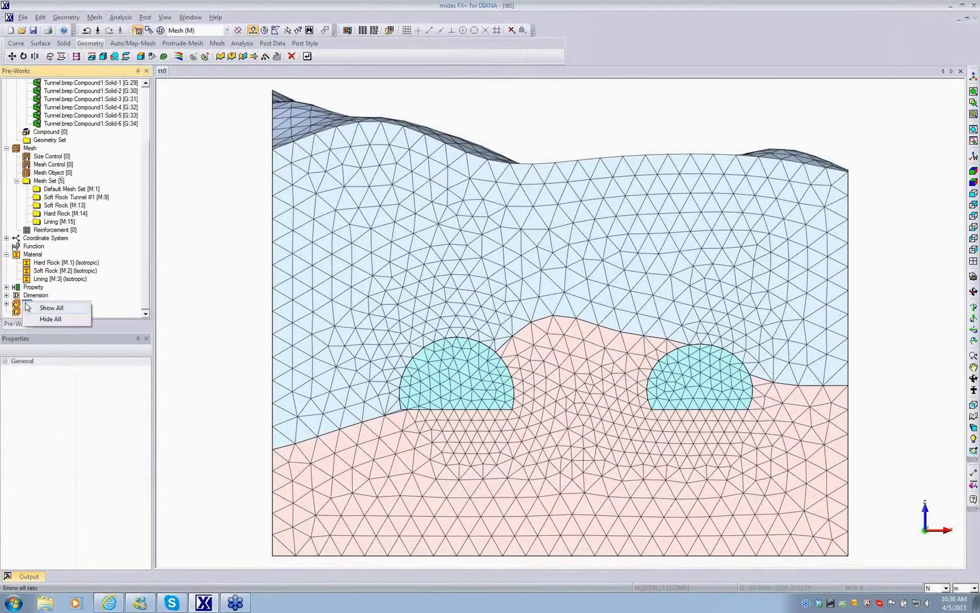
{"action": "middle_click_drag", "start_coordinate": [674, 377], "coordinate": [170, 286]}
{"action": "right_click", "coordinate": [31, 305]}
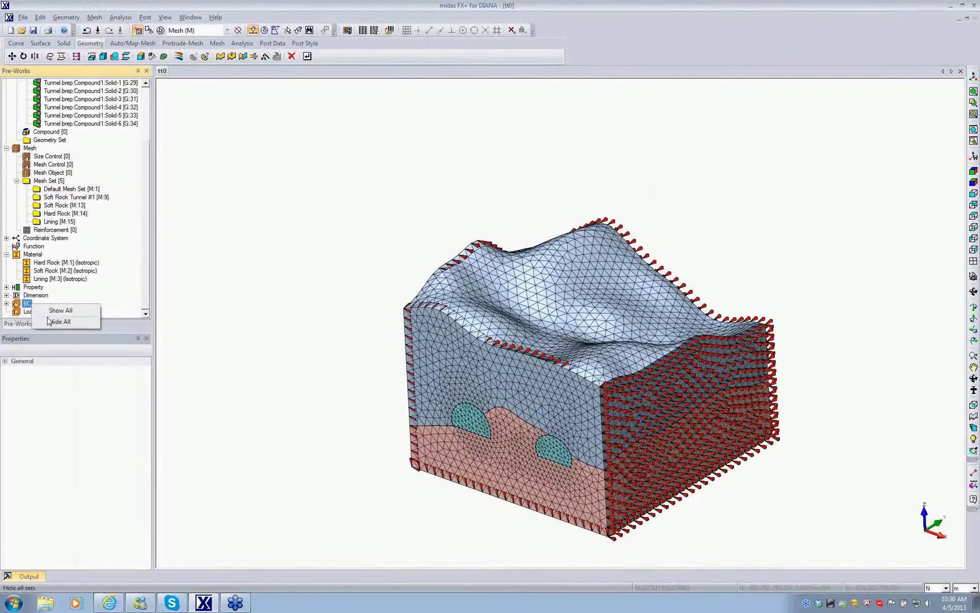
{"action": "left_click", "coordinate": [52, 323]}
{"action": "left_click", "coordinate": [973, 171]}
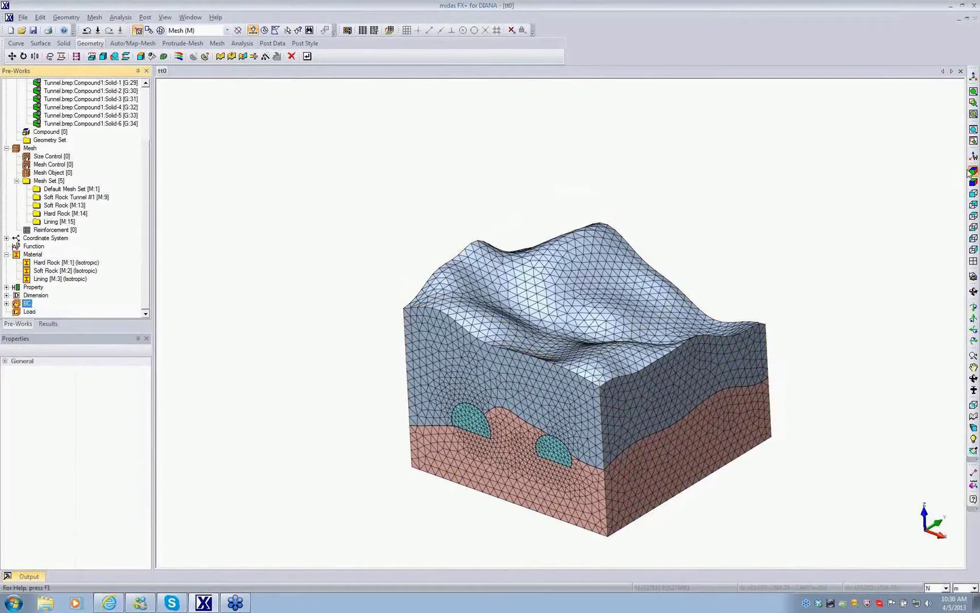
- Add a gravity body force in load set WEIGHT with G3 set to -1 in the Global Rectangular system
{"action": "left_click", "coordinate": [120, 17]}
{"action": "mouse_move", "coordinate": [143, 122]}
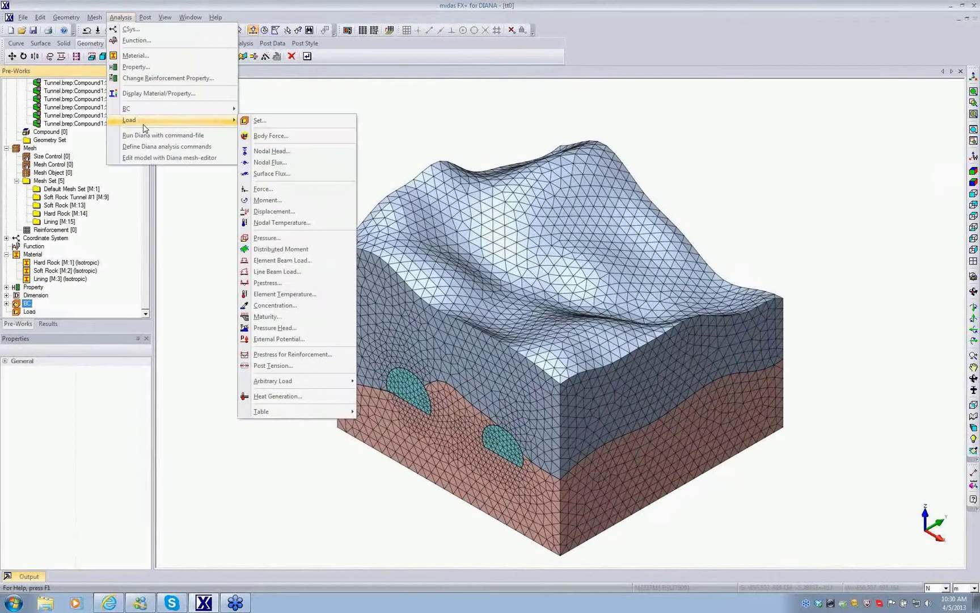
{"action": "left_click", "coordinate": [273, 136]}
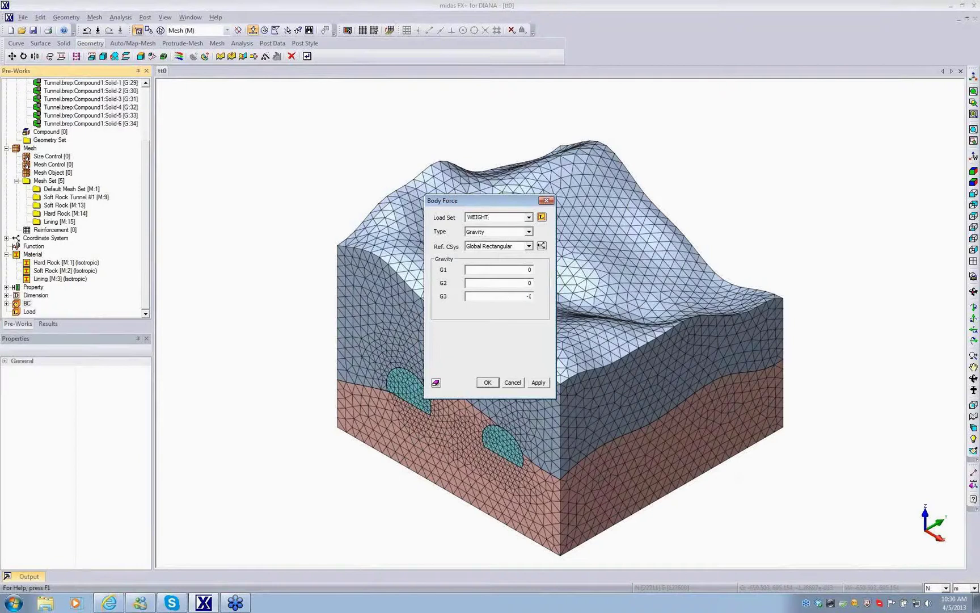
{"action": "left_click", "coordinate": [487, 384]}
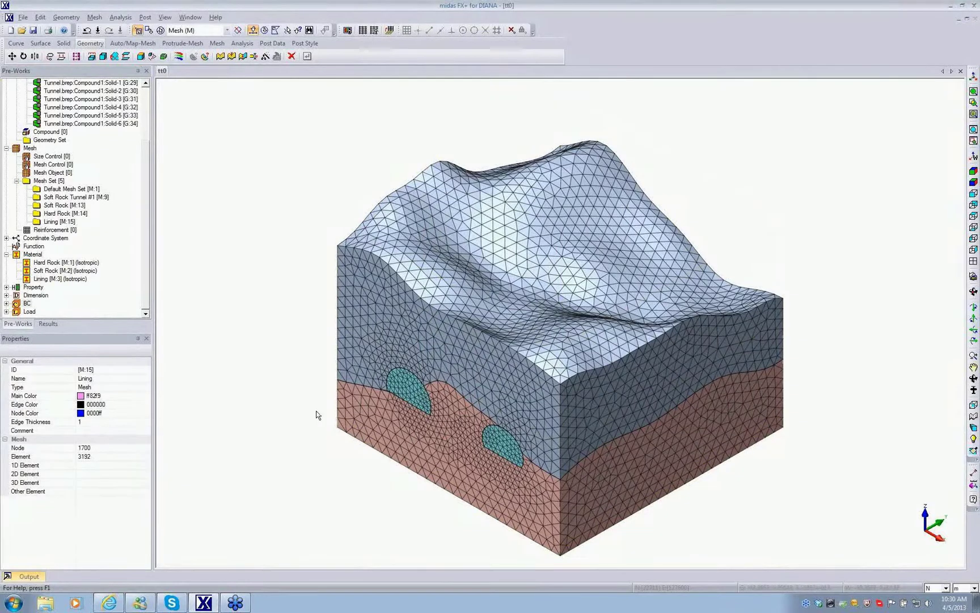
- Start defining the Diana analysis commands, skip the analysis type selection and load the existing command file with phased and structural nonlinear analyses
{"action": "left_click", "coordinate": [129, 21]}
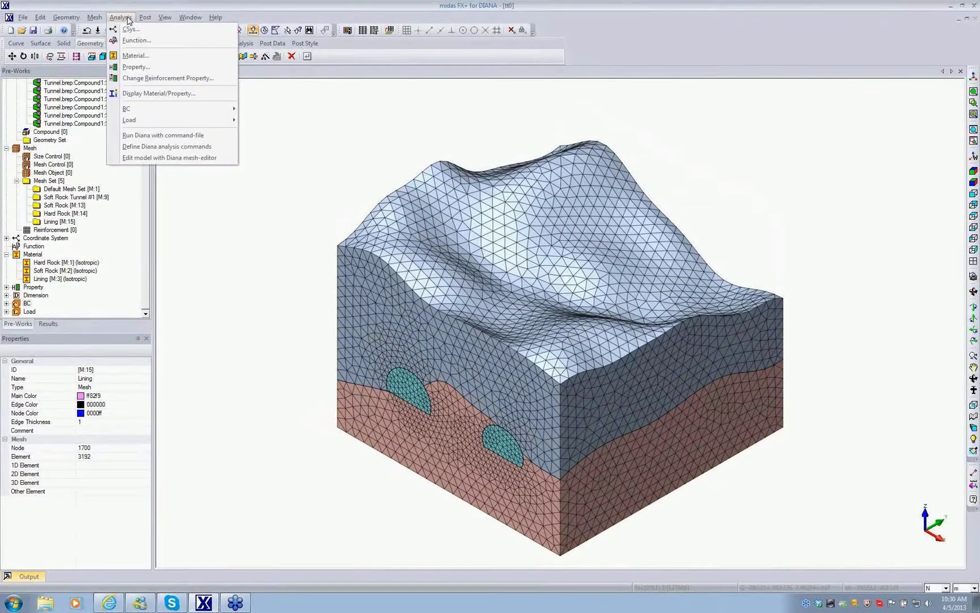
{"action": "left_click", "coordinate": [143, 147]}
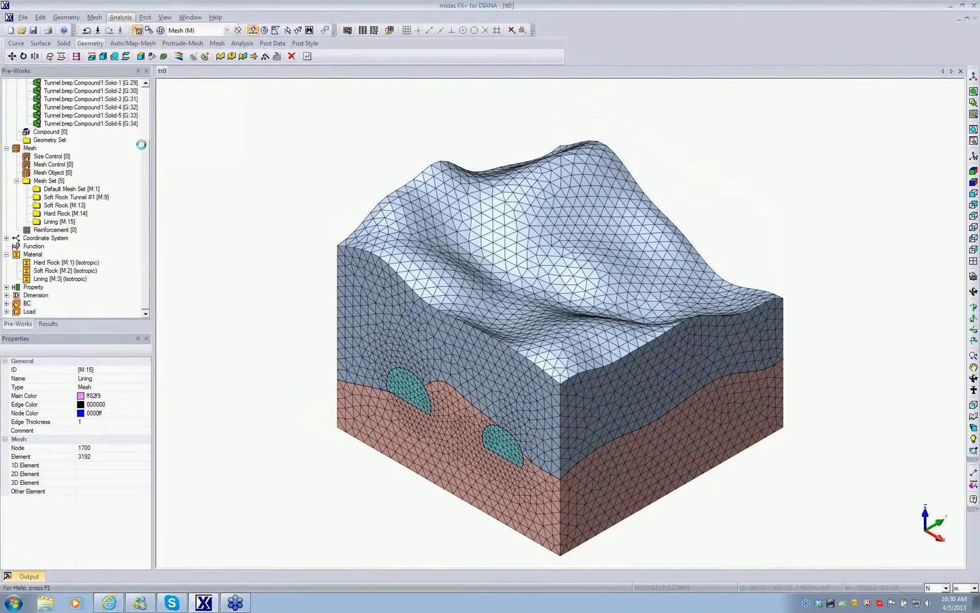
{"action": "left_click", "coordinate": [526, 352]}
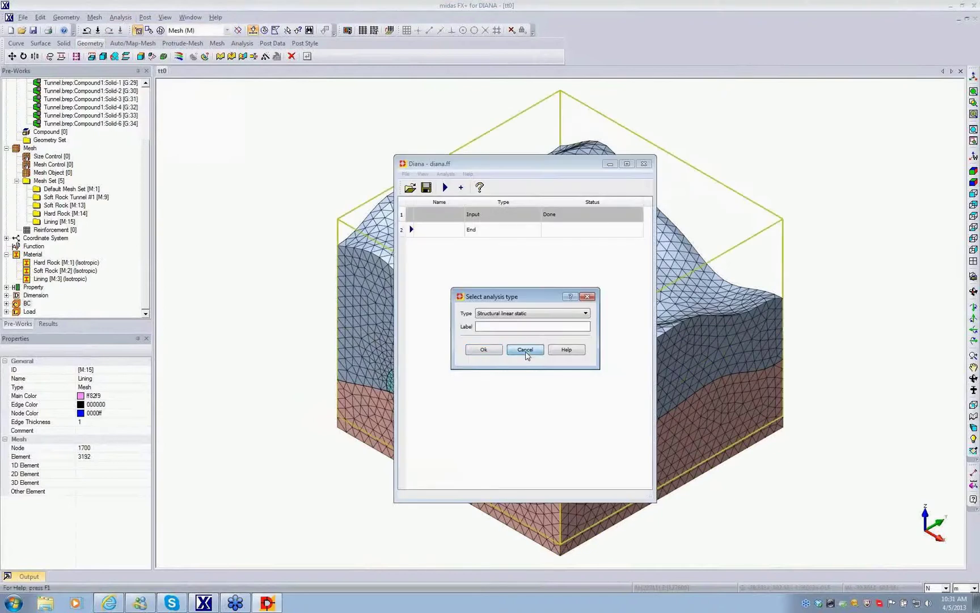
{"action": "left_click", "coordinate": [409, 187]}
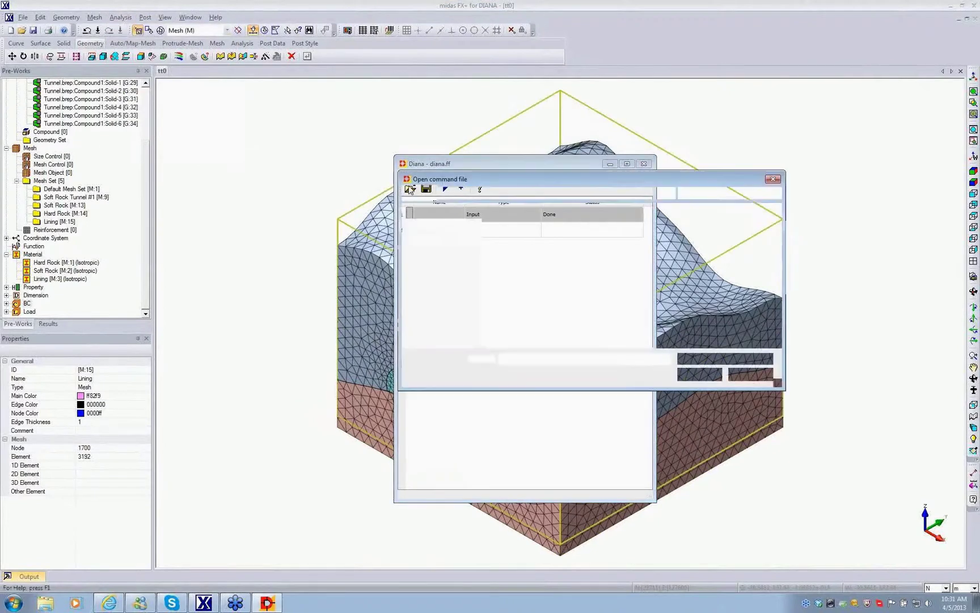
{"action": "double_click", "coordinate": [523, 241]}
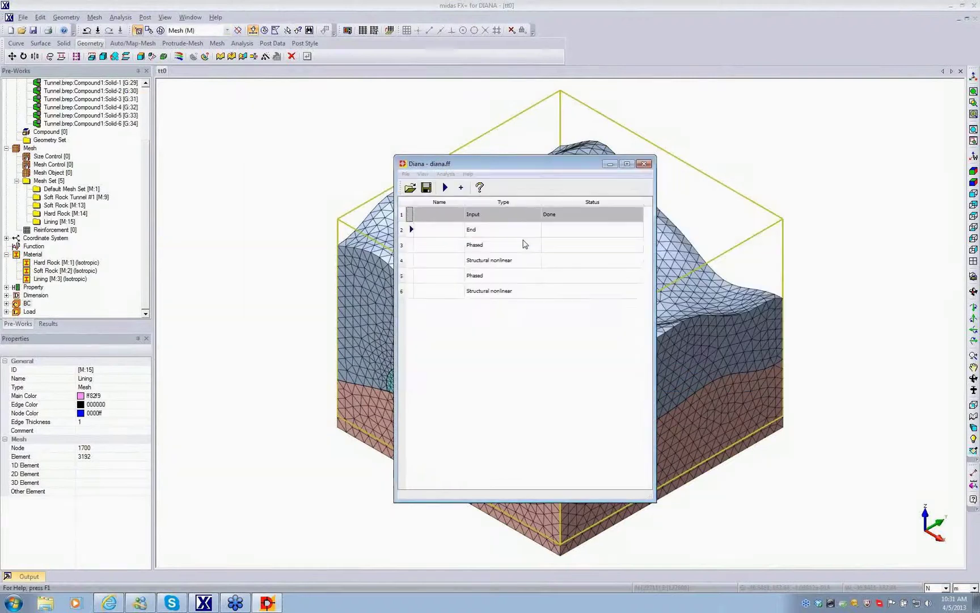
- Set the active elements of the first Phased command to the sets Soft Rock Tunnel #1, Soft Rock and Hard Rock
{"action": "right_click", "coordinate": [485, 248]}
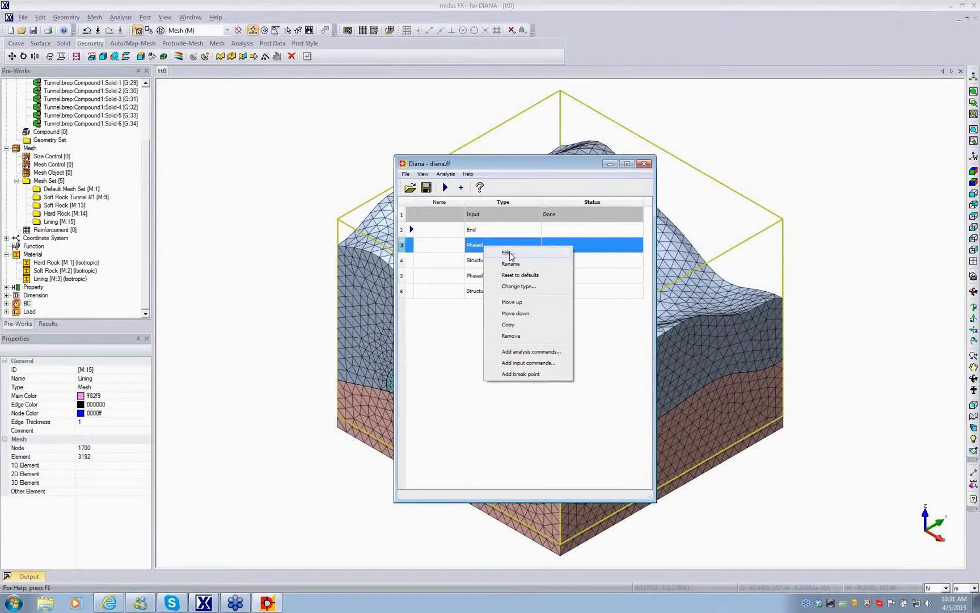
{"action": "left_click", "coordinate": [508, 253]}
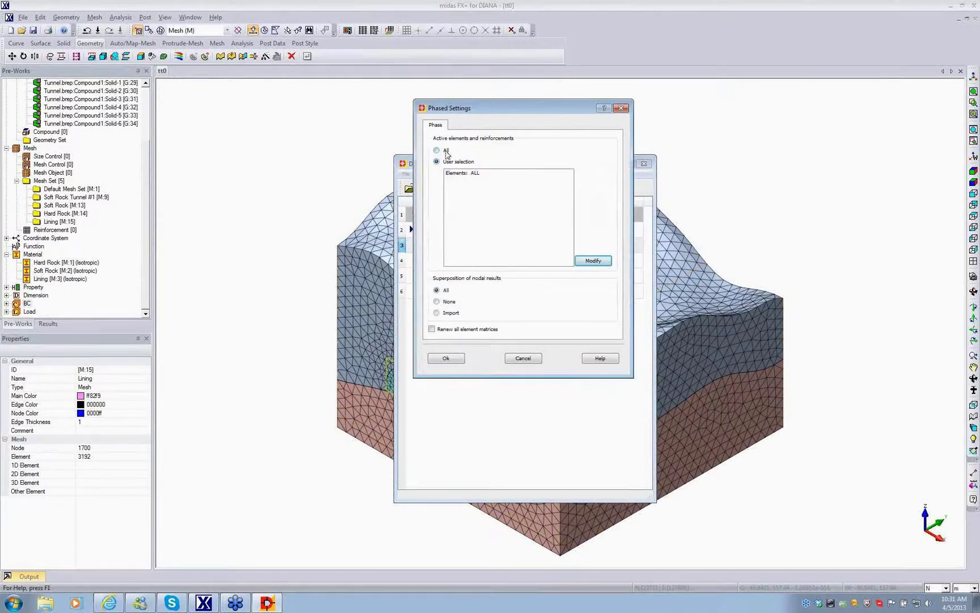
{"action": "left_click", "coordinate": [594, 262]}
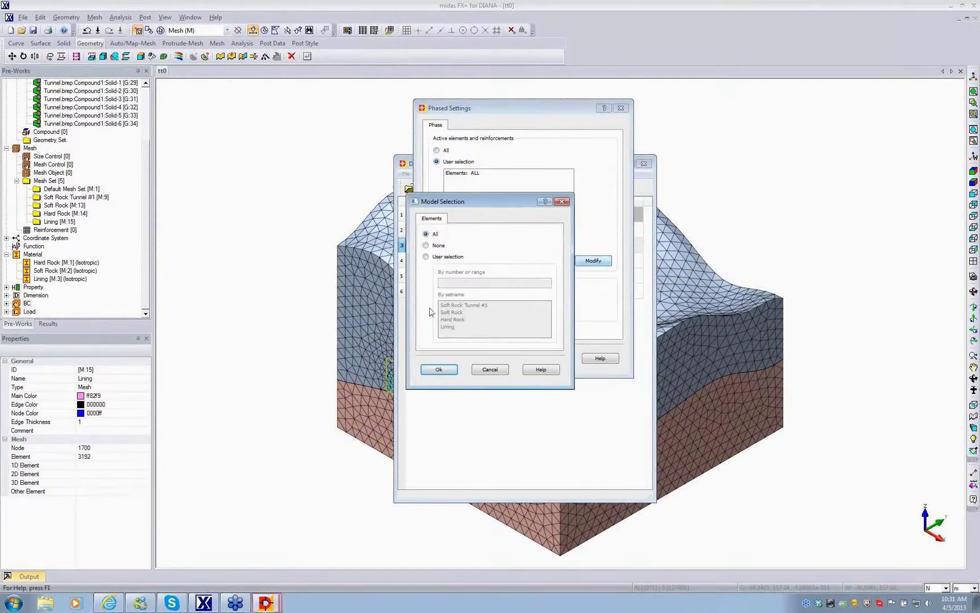
{"action": "left_click", "coordinate": [449, 259]}
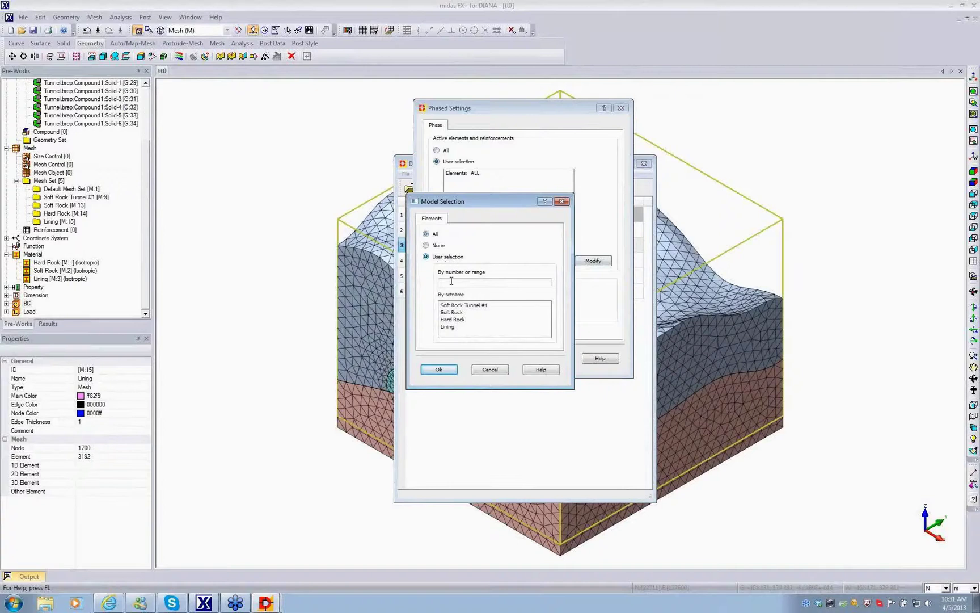
{"action": "left_click", "coordinate": [473, 307]}
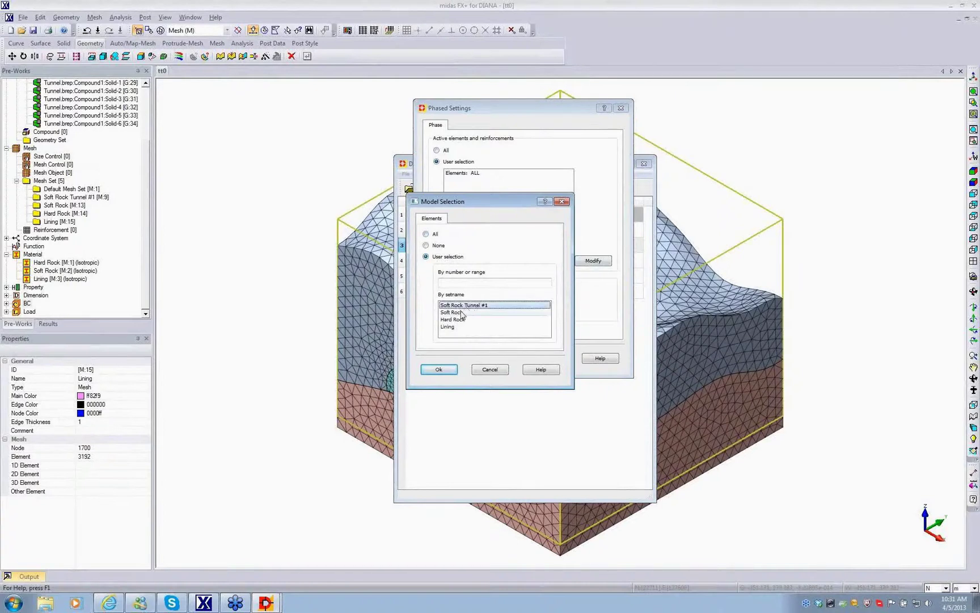
{"action": "left_click", "coordinate": [462, 313], "text": "ctrl"}
{"action": "left_click", "coordinate": [462, 319], "text": "ctrl"}
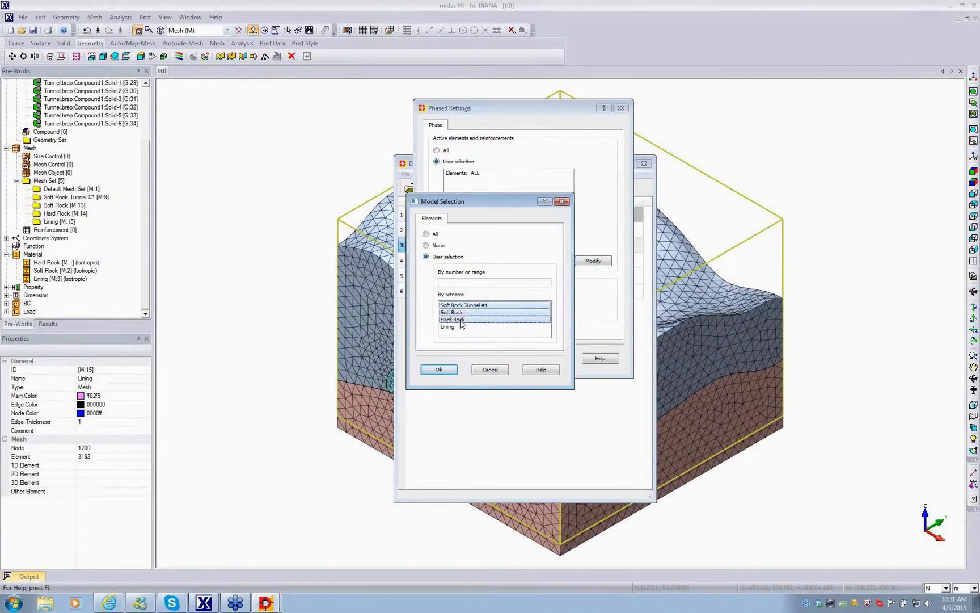
{"action": "left_click", "coordinate": [439, 370]}
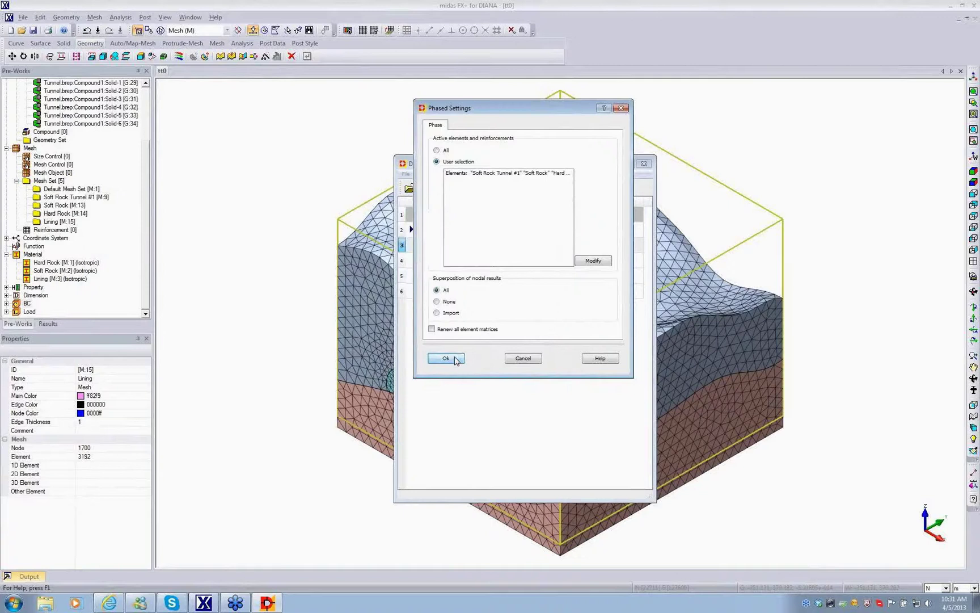
{"action": "left_click", "coordinate": [457, 359]}
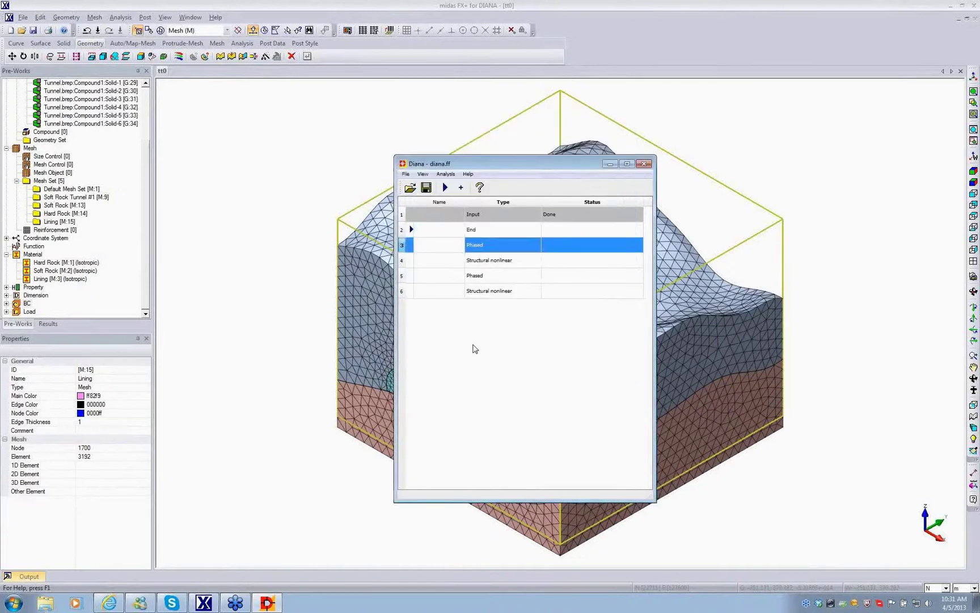
- Set the active elements of the second Phased command to the sets Soft Rock, Hard Rock and Lining
{"action": "right_click", "coordinate": [491, 277]}
{"action": "left_click", "coordinate": [511, 284]}
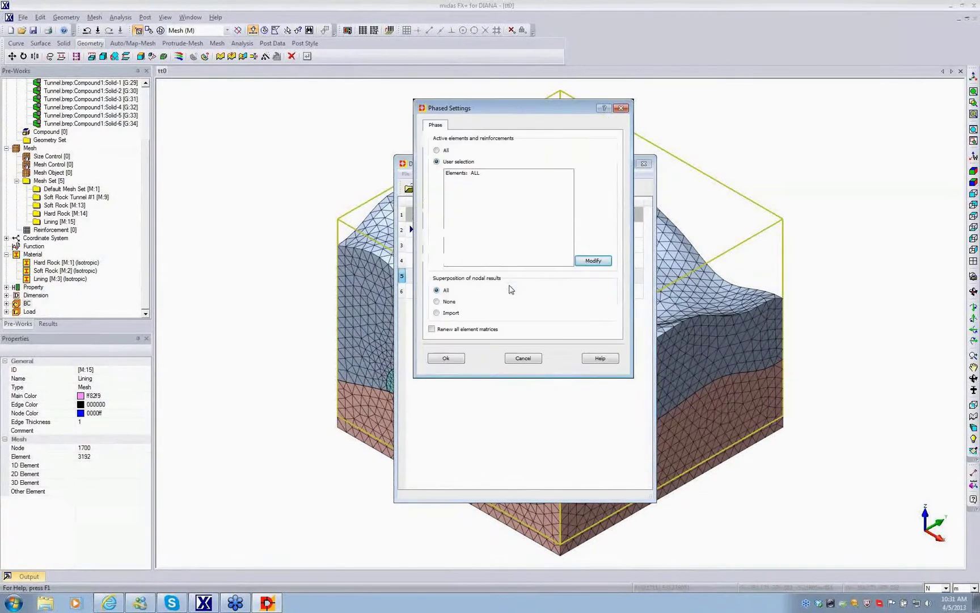
{"action": "left_click", "coordinate": [593, 261]}
{"action": "left_click", "coordinate": [457, 259]}
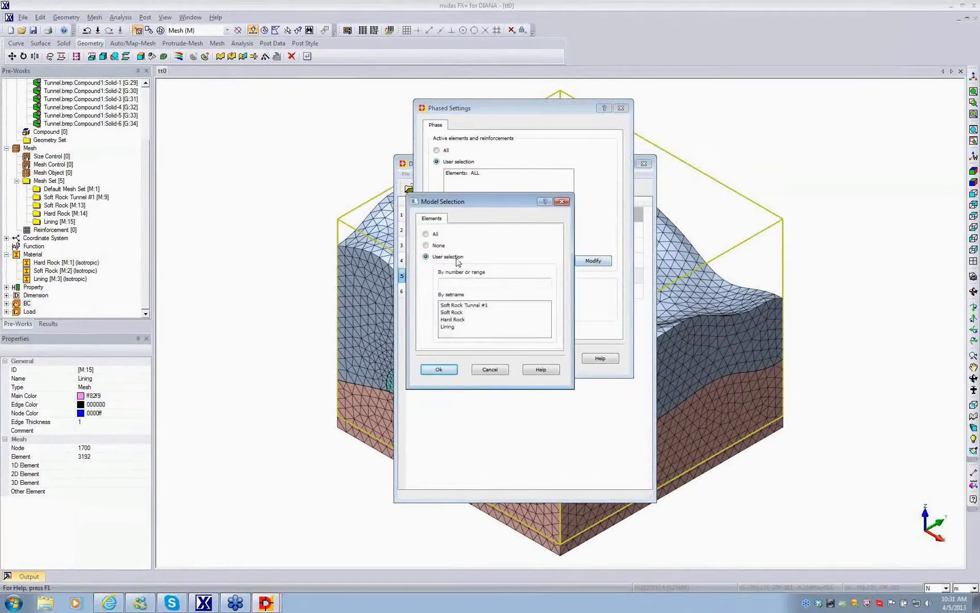
{"action": "left_click_drag", "start_coordinate": [460, 316], "coordinate": [452, 330]}
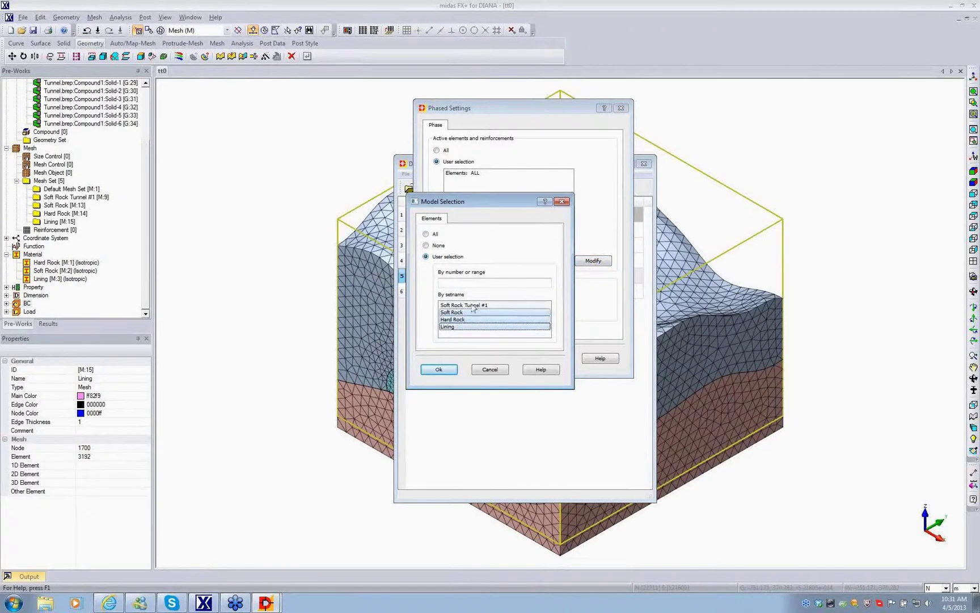
{"action": "left_click", "coordinate": [440, 370]}
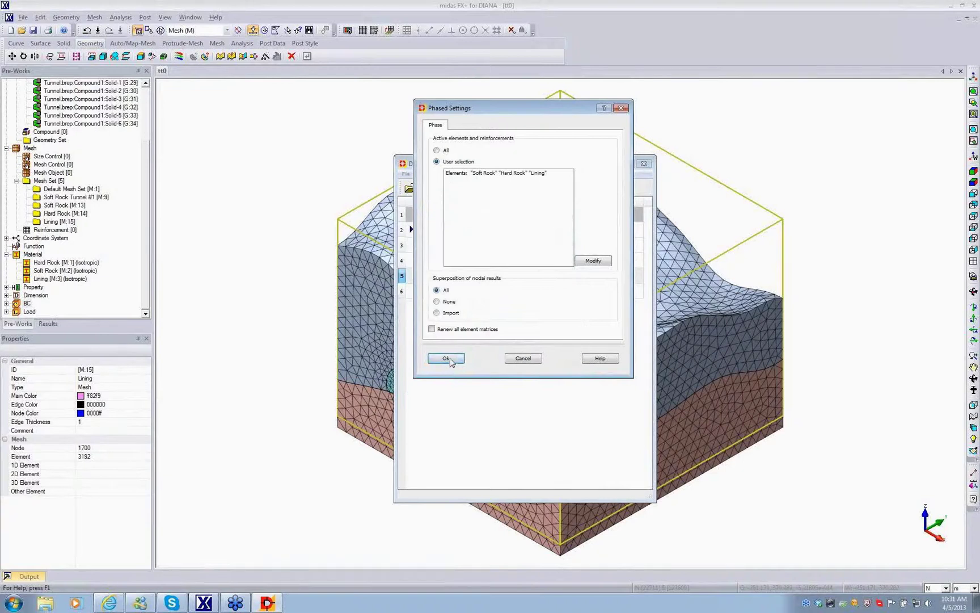
{"action": "left_click", "coordinate": [447, 358]}
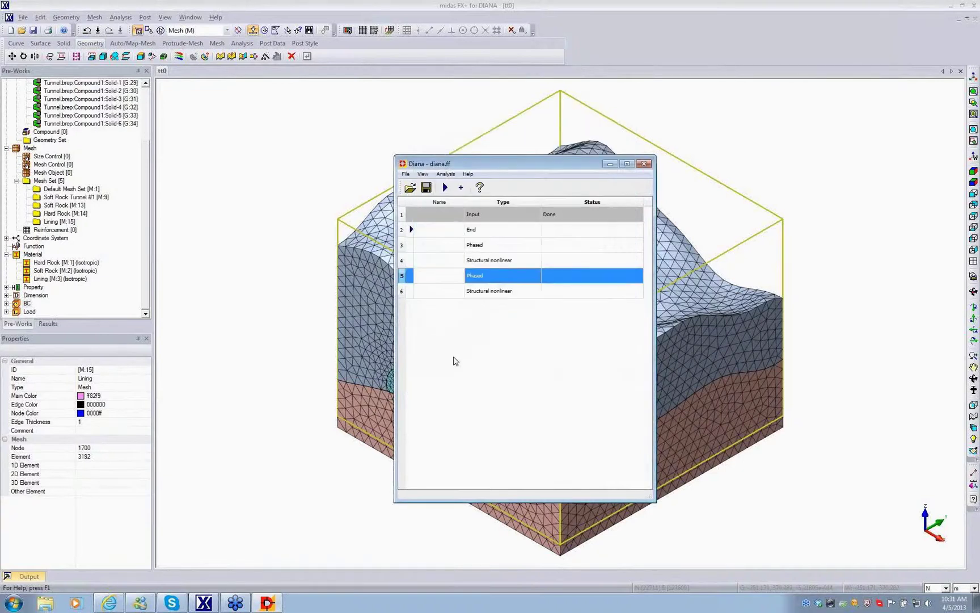
- Run the phased nonlinear analysis, dismiss the calculation dialog and close the Diana analysis window
{"action": "left_click", "coordinate": [447, 190]}
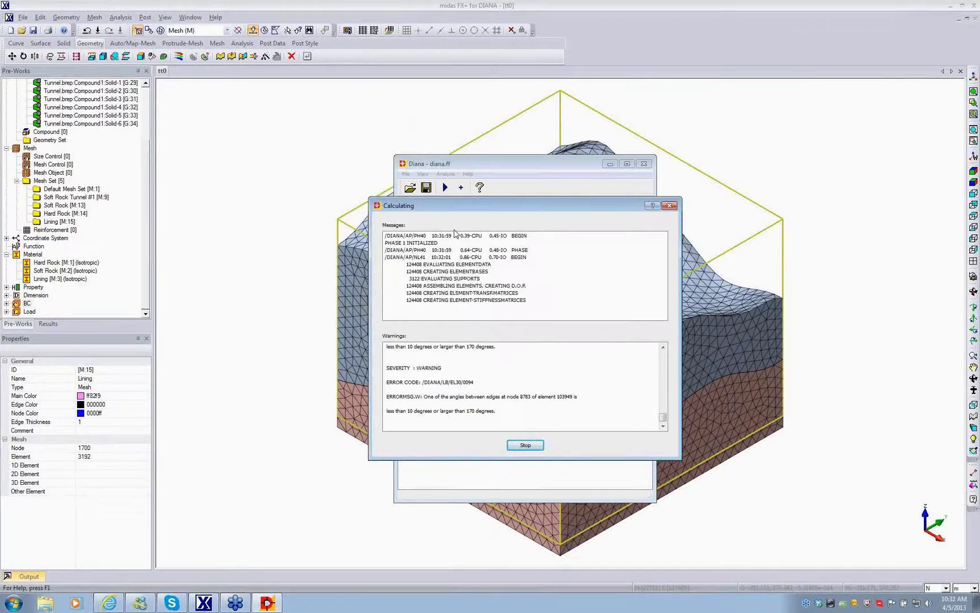
{"action": "left_click", "coordinate": [523, 446]}
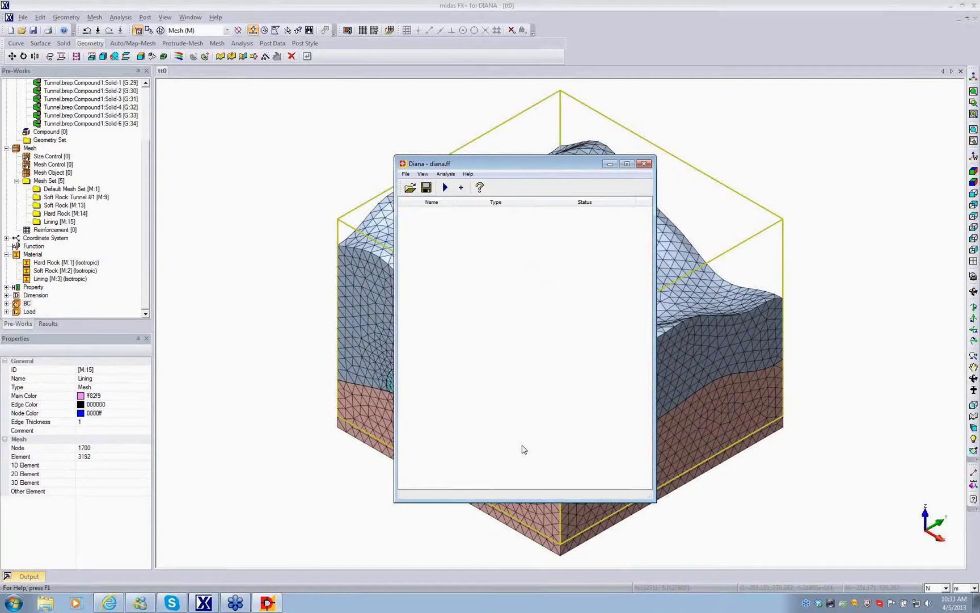
{"action": "left_click", "coordinate": [644, 164]}
- Import the post result files Initialization.dpb and Tunneling.dpb from the MAZ folder into the results
{"action": "left_click", "coordinate": [48, 323]}
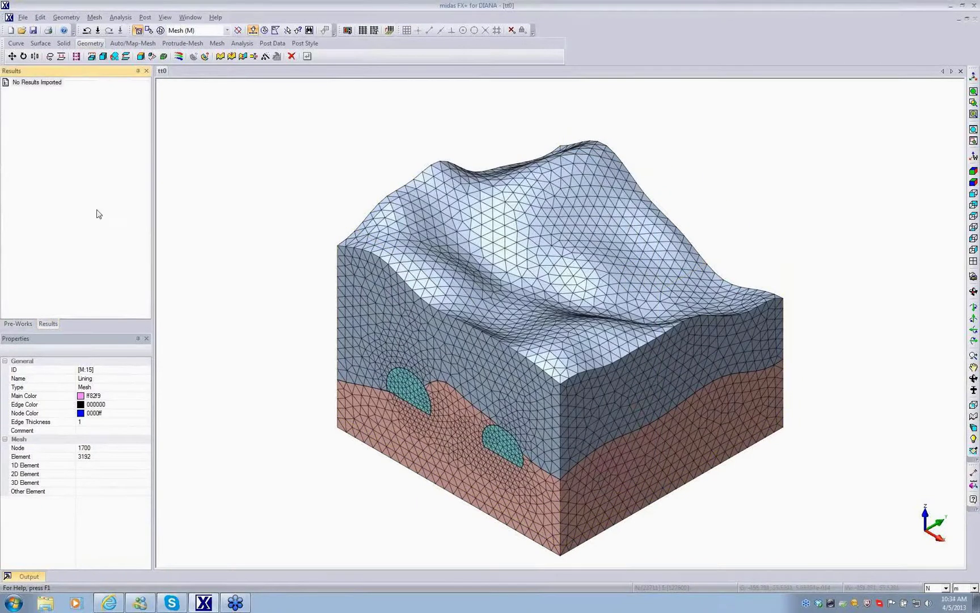
{"action": "right_click", "coordinate": [50, 84]}
{"action": "left_click", "coordinate": [98, 91]}
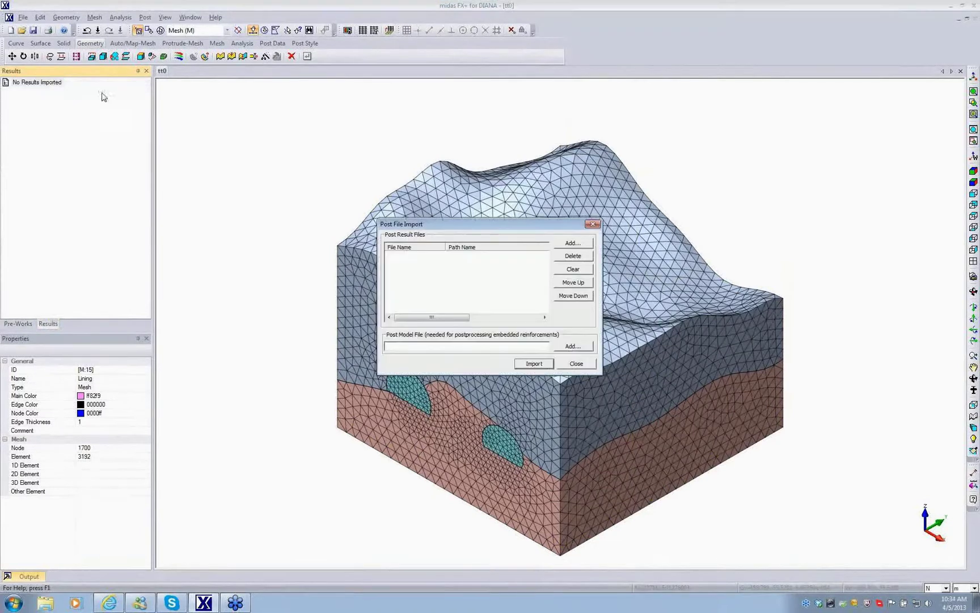
{"action": "left_click", "coordinate": [573, 242]}
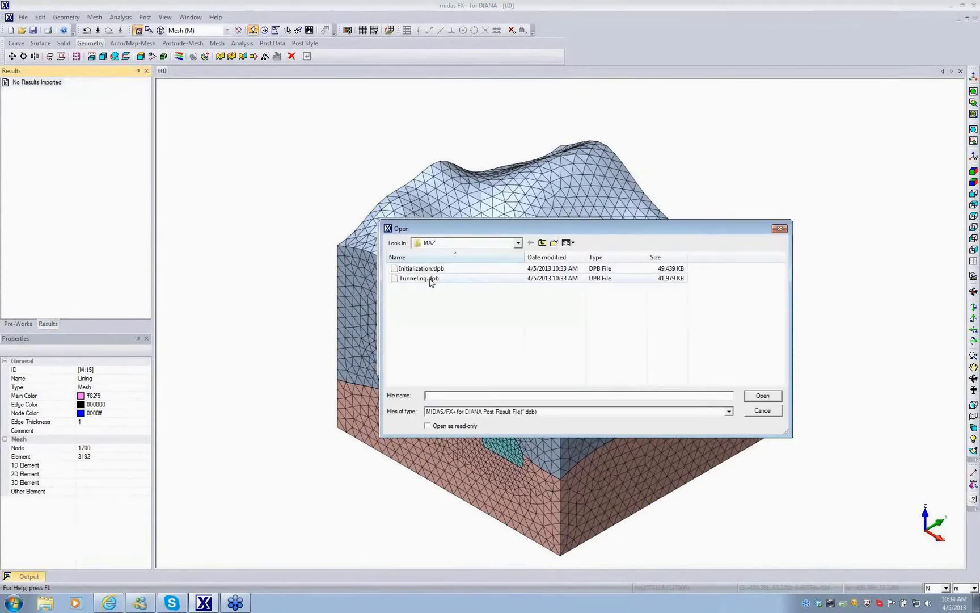
{"action": "left_click", "coordinate": [432, 269]}
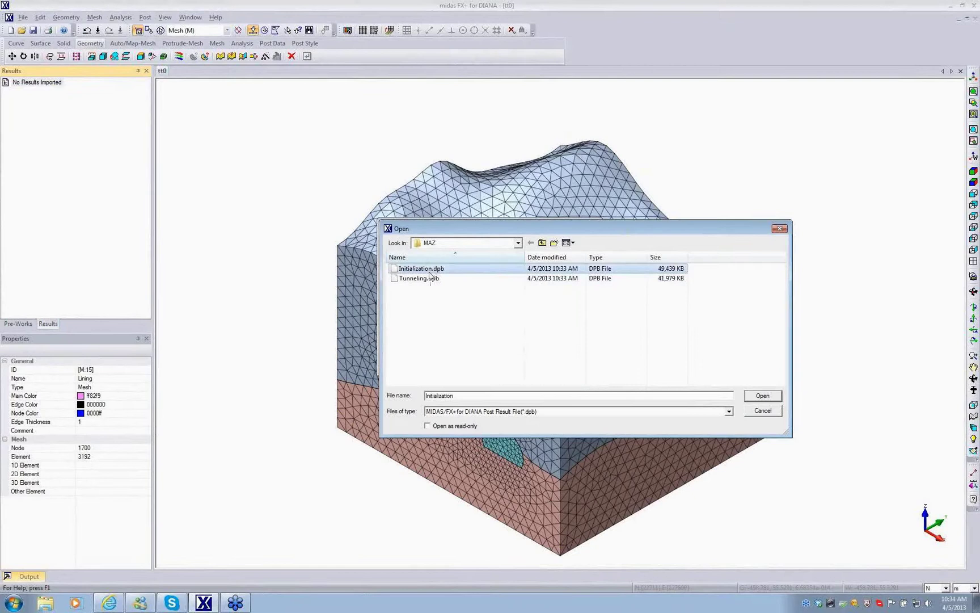
{"action": "left_click", "coordinate": [430, 278], "text": "shift"}
{"action": "left_click", "coordinate": [773, 399]}
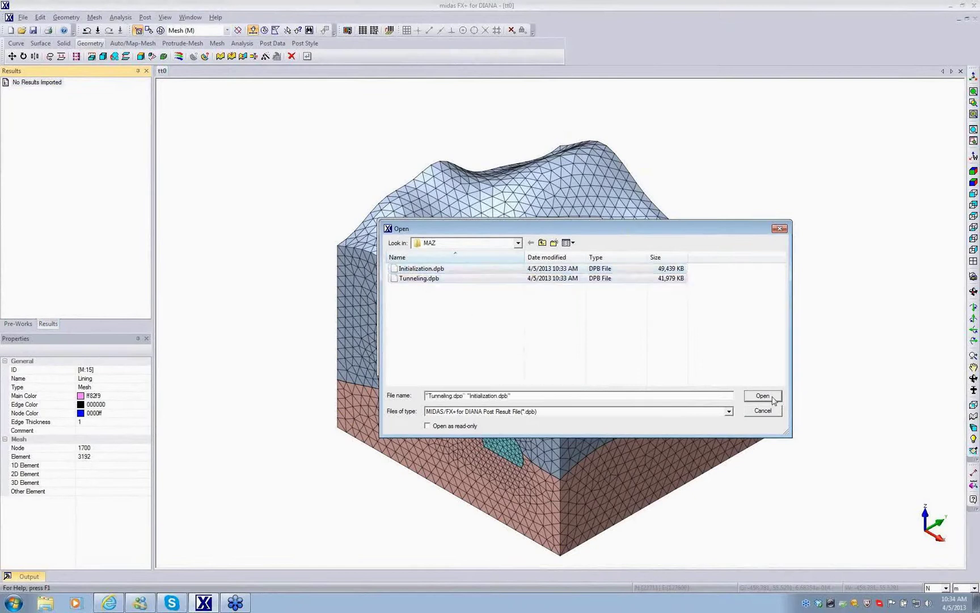
{"action": "left_click", "coordinate": [533, 364]}
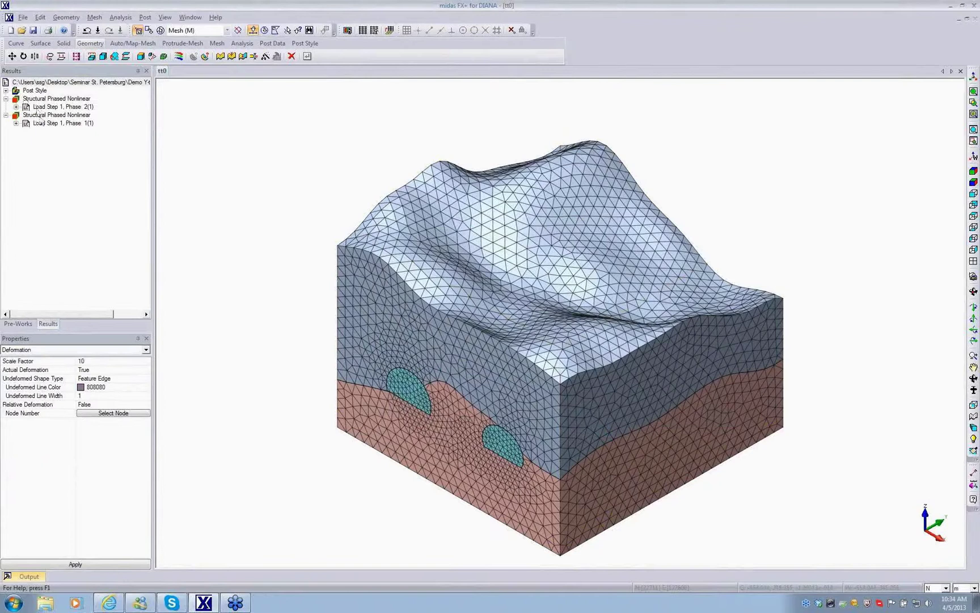
- Plot the SZZ Nodes 3D element stresses and the TDtXYZ(V) displacement of Load Step 1, Phase 1
{"action": "double_click", "coordinate": [46, 124]}
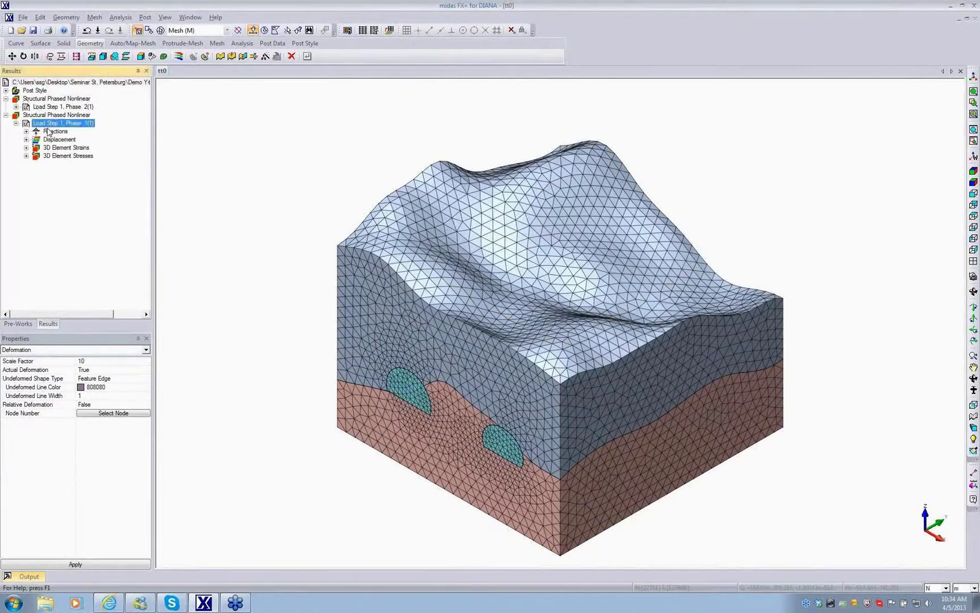
{"action": "double_click", "coordinate": [62, 157]}
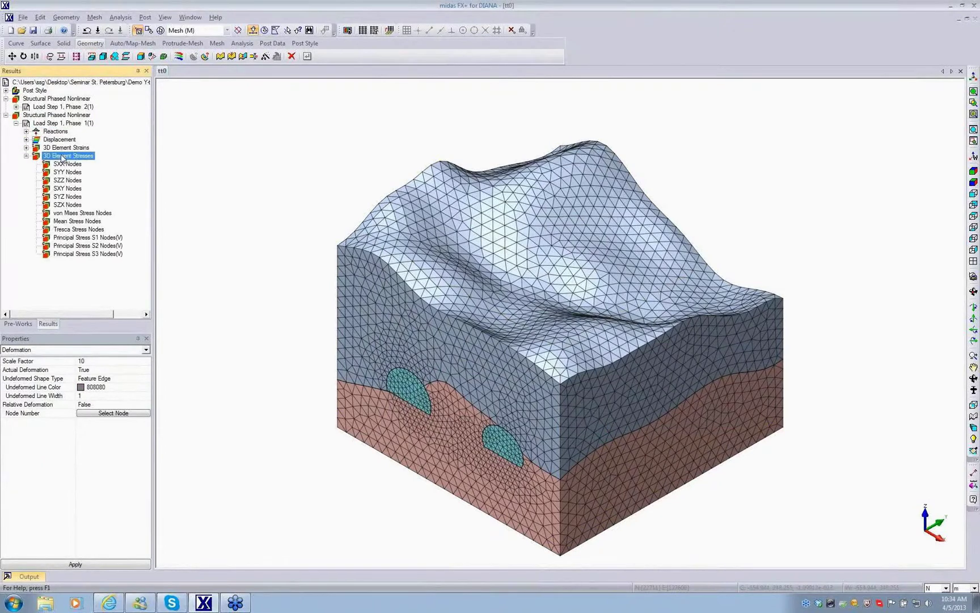
{"action": "left_click", "coordinate": [69, 181]}
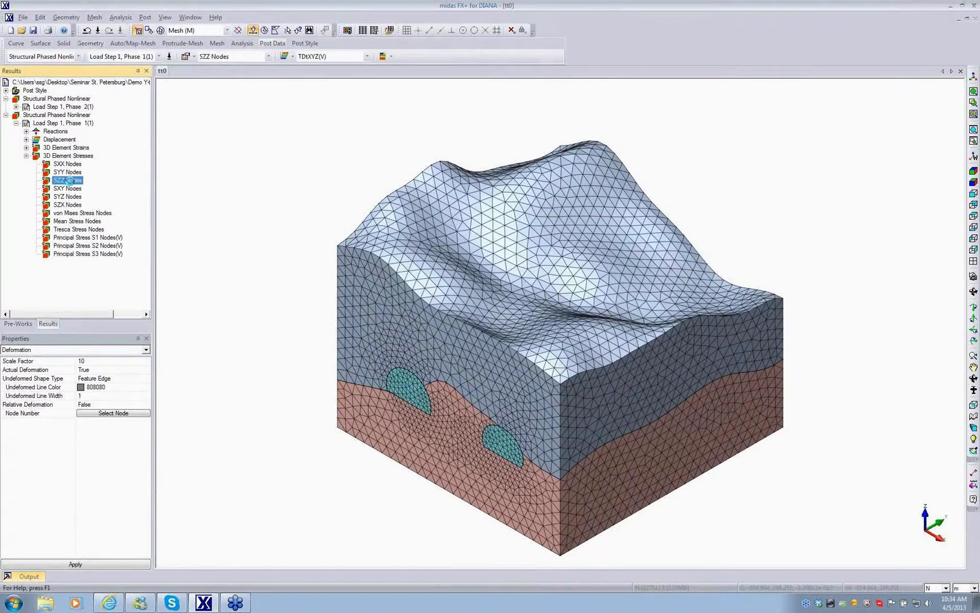
{"action": "double_click", "coordinate": [69, 181]}
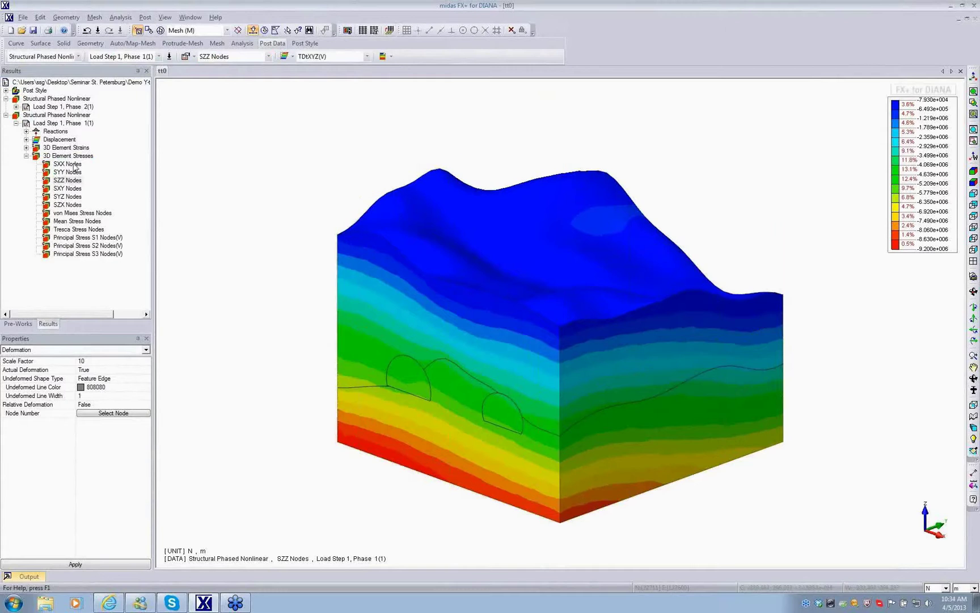
{"action": "double_click", "coordinate": [59, 139]}
{"action": "double_click", "coordinate": [67, 171]}
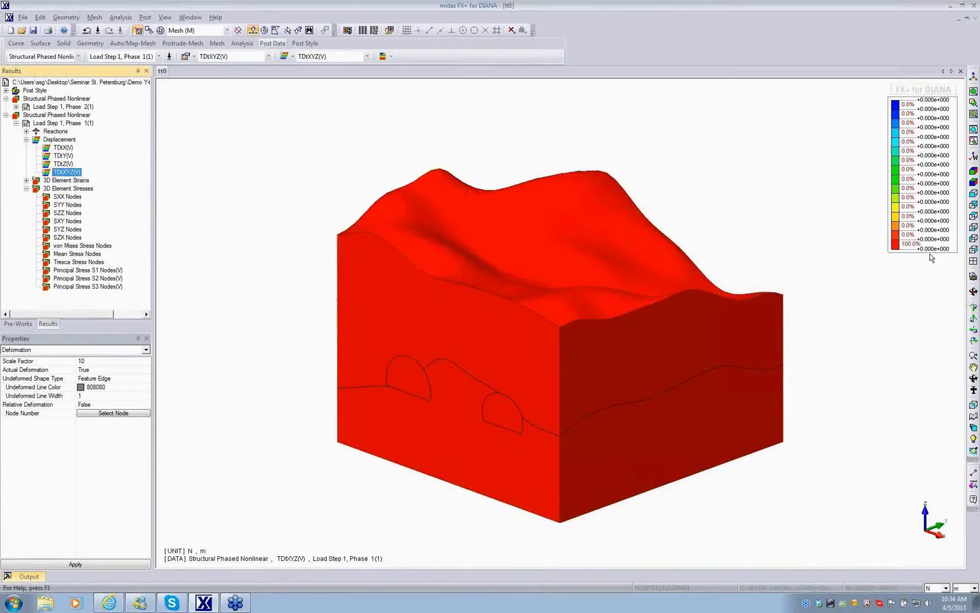
- Plot the TDtXYZ(V) displacement of Load Step 1, Phase 2 and examine the contours around both tunnel openings
{"action": "double_click", "coordinate": [57, 107]}
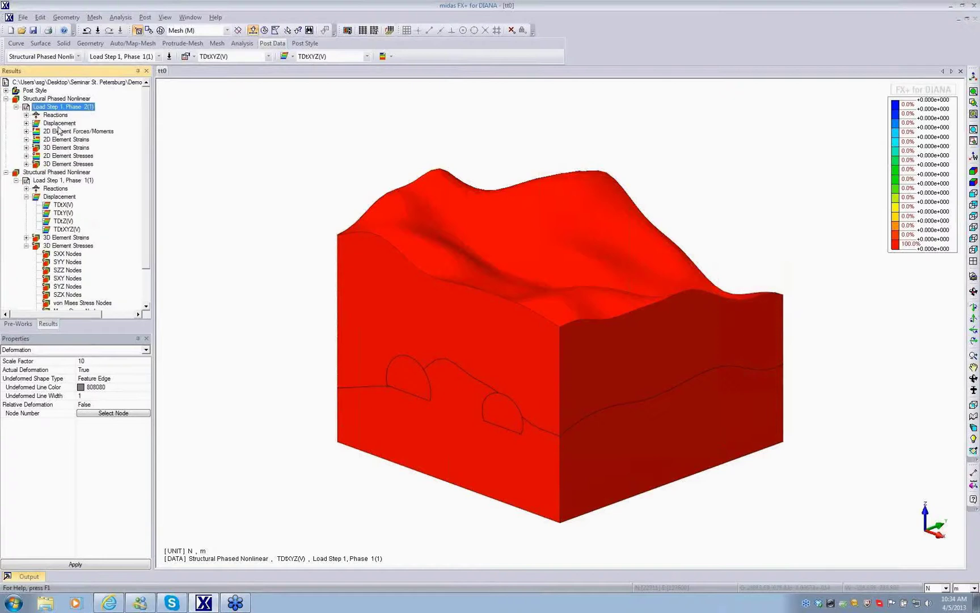
{"action": "double_click", "coordinate": [59, 123]}
{"action": "double_click", "coordinate": [66, 156]}
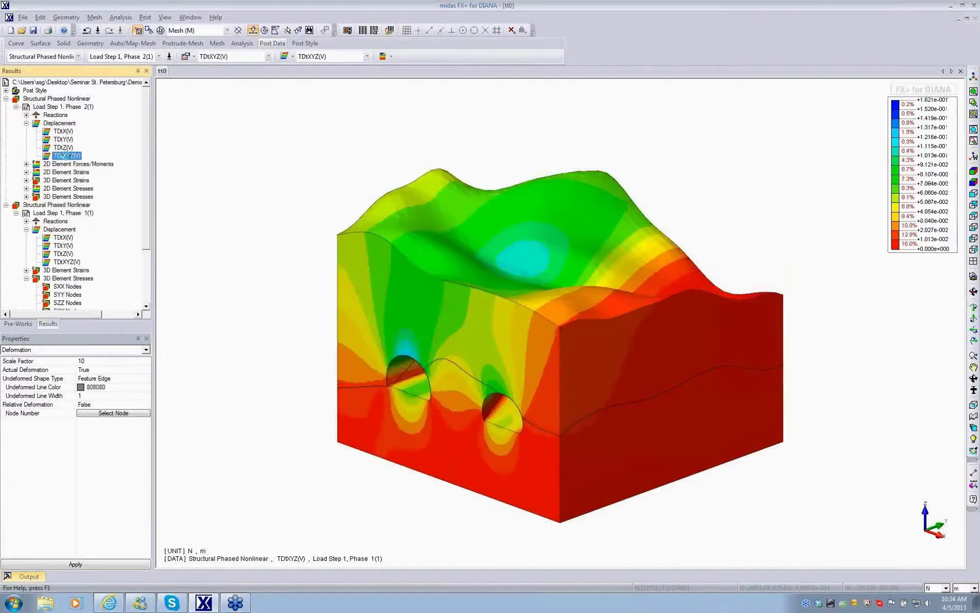
{"action": "middle_click_drag", "start_coordinate": [696, 437], "coordinate": [613, 407]}
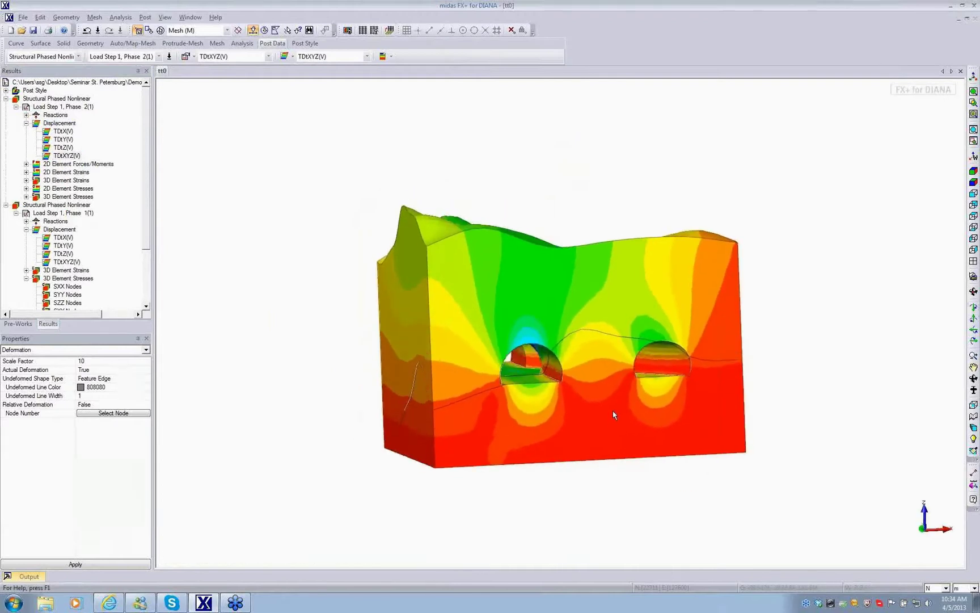
{"action": "scroll", "coordinate": [514, 338], "scroll_direction": "up", "scroll_amount": 3}
{"action": "scroll", "coordinate": [514, 333], "scroll_direction": "up", "scroll_amount": 5}
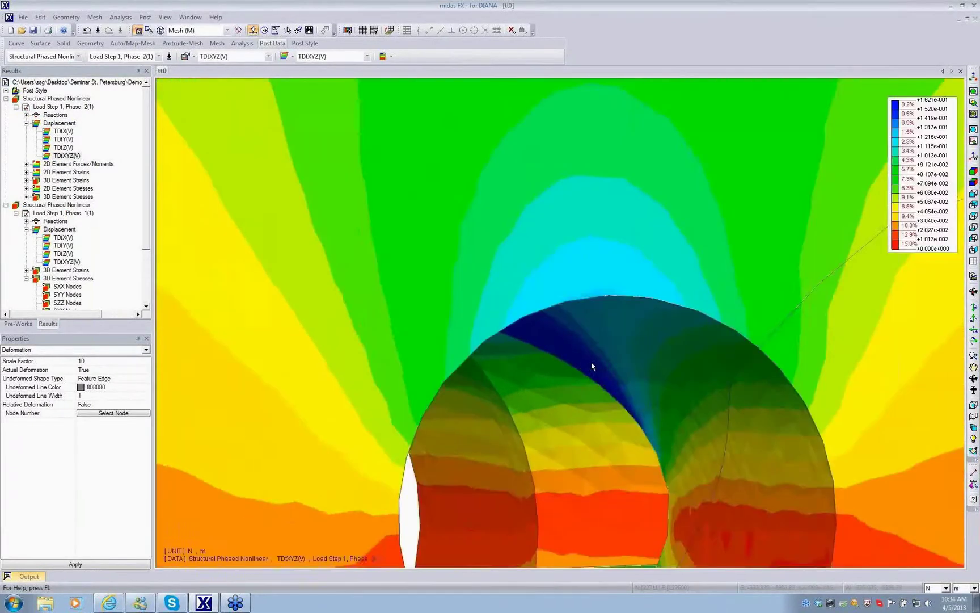
{"action": "scroll", "coordinate": [591, 366], "scroll_direction": "down", "scroll_amount": 10}
{"action": "middle_click_drag", "start_coordinate": [591, 366], "coordinate": [617, 368]}
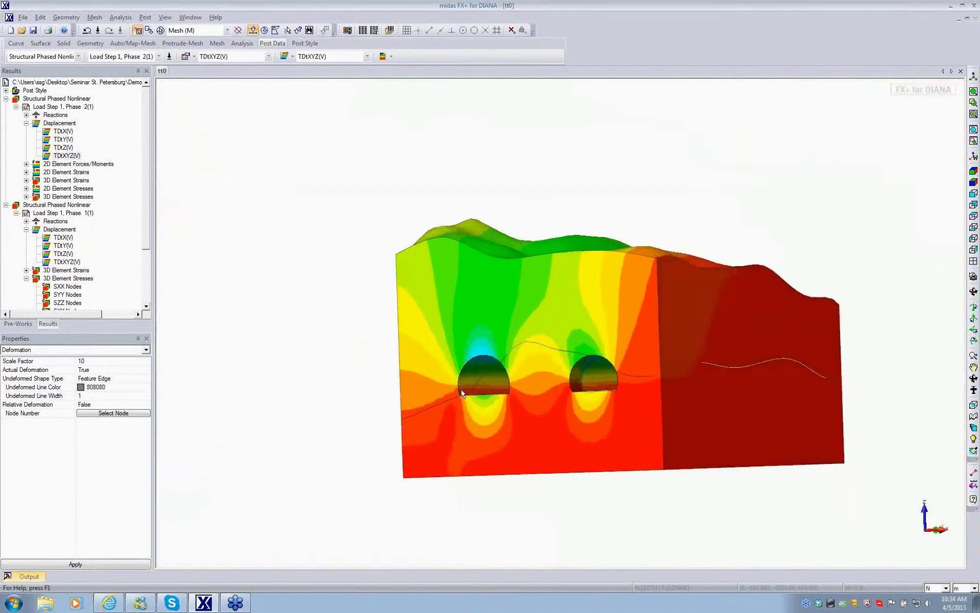
{"action": "scroll", "coordinate": [617, 367], "scroll_direction": "up", "scroll_amount": 10}
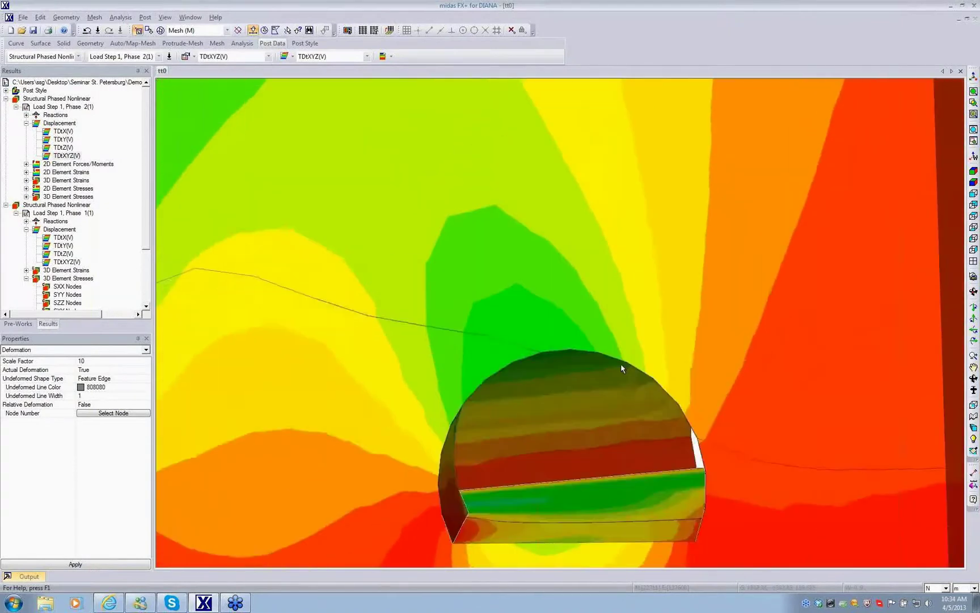
{"action": "scroll", "coordinate": [620, 366], "scroll_direction": "down", "scroll_amount": 10}
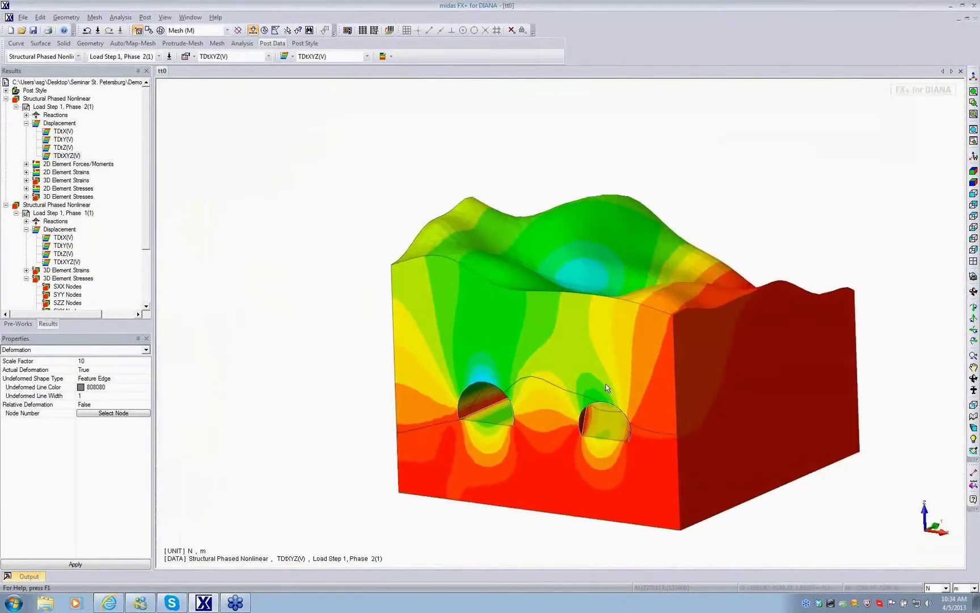
- Plot the SZZ Nodes 3D element stresses of Load Step 1, Phase 2 and inspect the tunnel face of the model
{"action": "double_click", "coordinate": [73, 197]}
{"action": "left_click", "coordinate": [70, 221]}
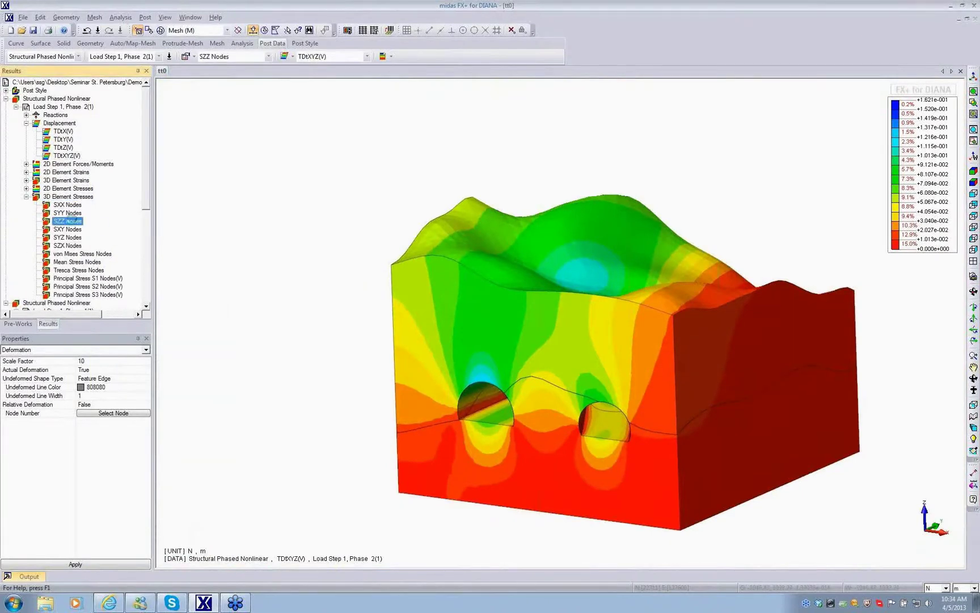
{"action": "middle_click_drag", "start_coordinate": [539, 317], "coordinate": [628, 369]}
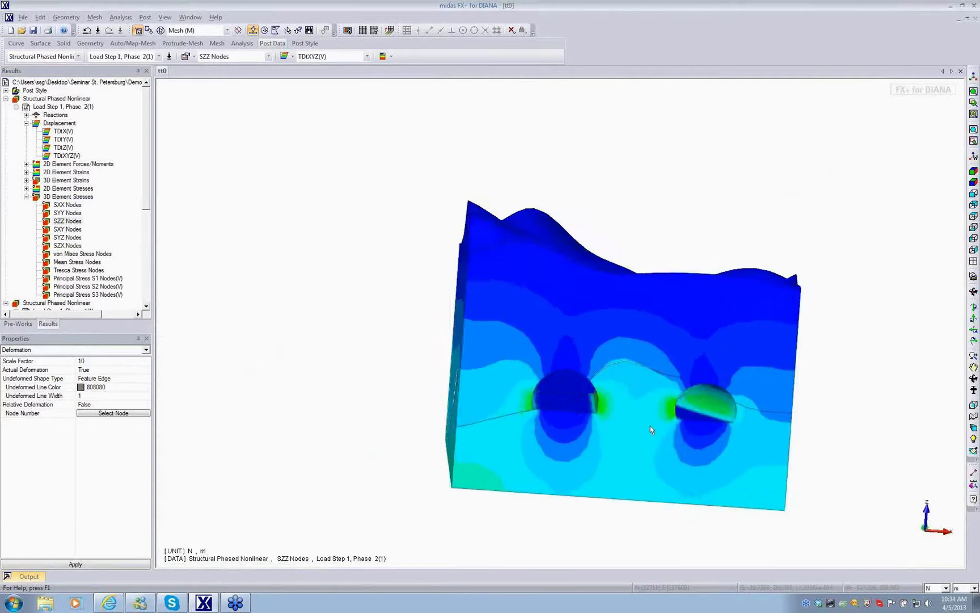
- Show only the Lining mesh set, hiding the surrounding rock meshes
{"action": "middle_click_drag", "start_coordinate": [650, 426], "coordinate": [732, 309]}
{"action": "scroll", "coordinate": [602, 391], "scroll_direction": "up", "scroll_amount": 6}
{"action": "scroll", "coordinate": [536, 396], "scroll_direction": "down", "scroll_amount": 5}
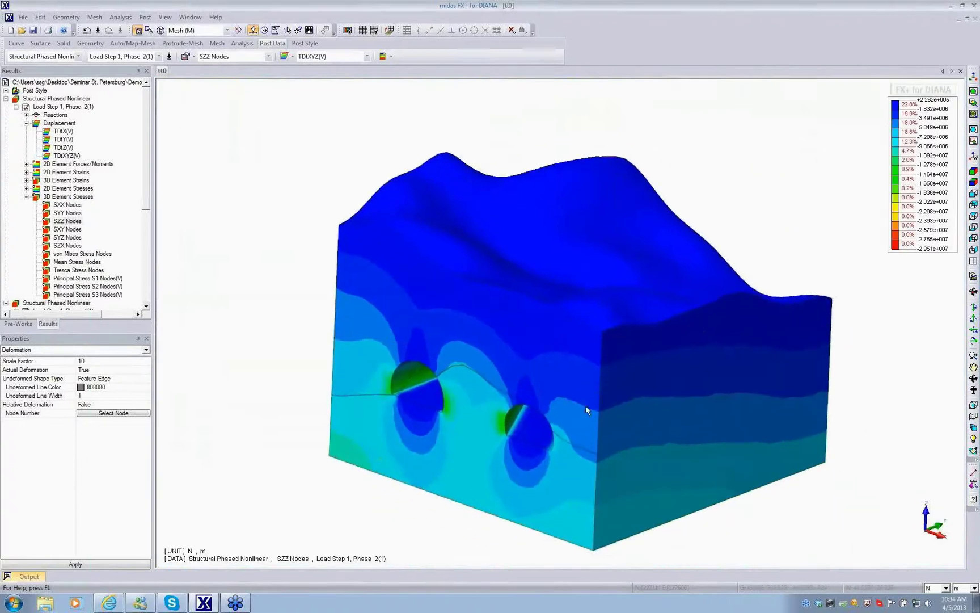
{"action": "left_click", "coordinate": [974, 180]}
{"action": "left_click", "coordinate": [27, 324]}
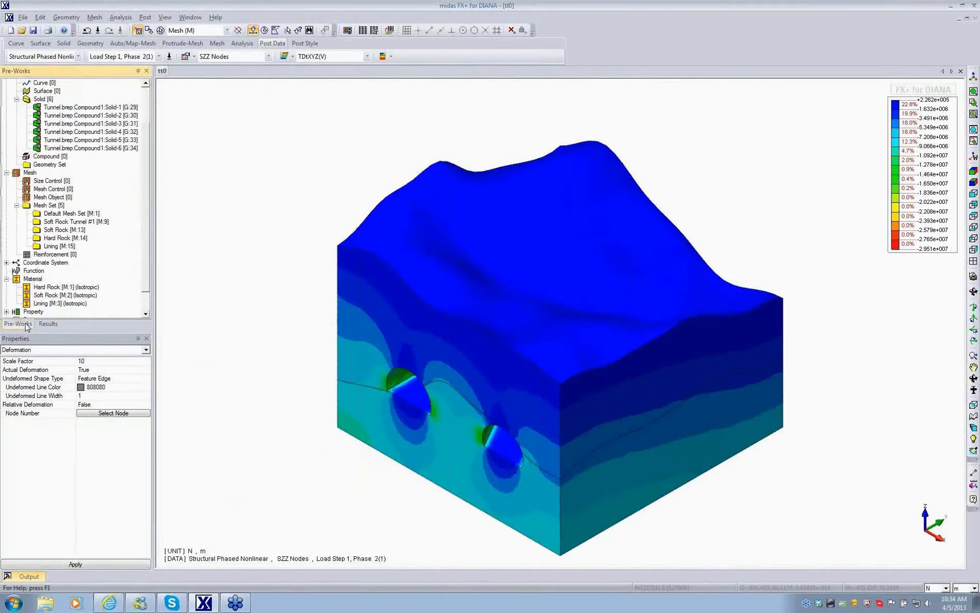
{"action": "left_click", "coordinate": [60, 246]}
{"action": "right_click", "coordinate": [62, 247]}
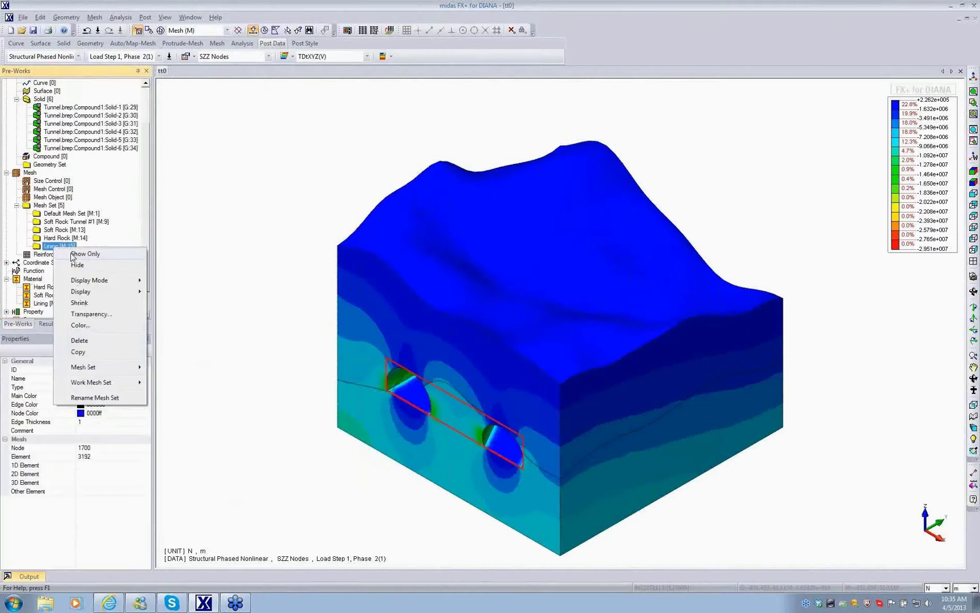
{"action": "left_click", "coordinate": [72, 254]}
- Plot the Nxx Nodes 2D element forces of Load Step 1, Phase 2 on the lining and examine the tunnel junction
{"action": "left_click", "coordinate": [48, 324]}
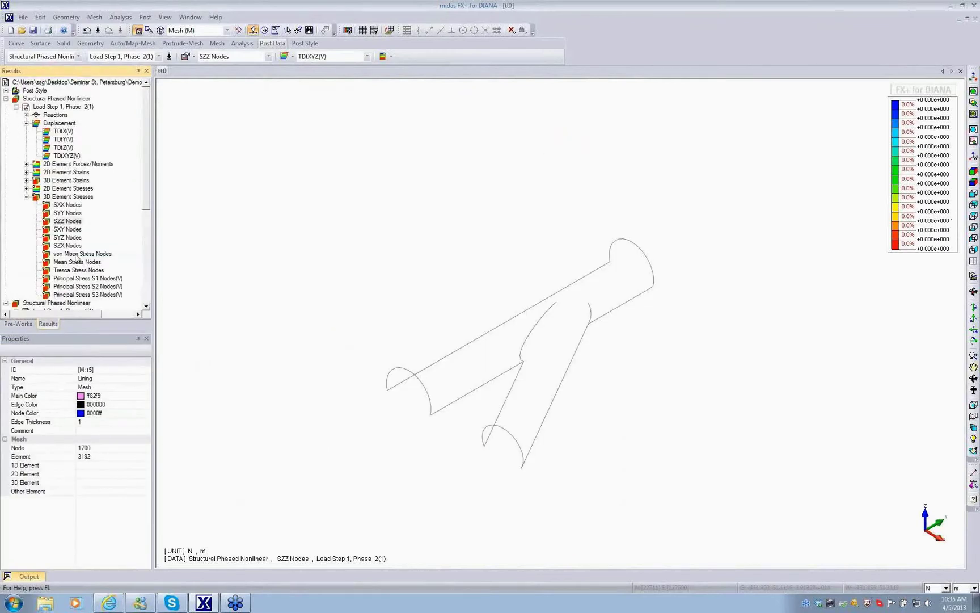
{"action": "double_click", "coordinate": [52, 164]}
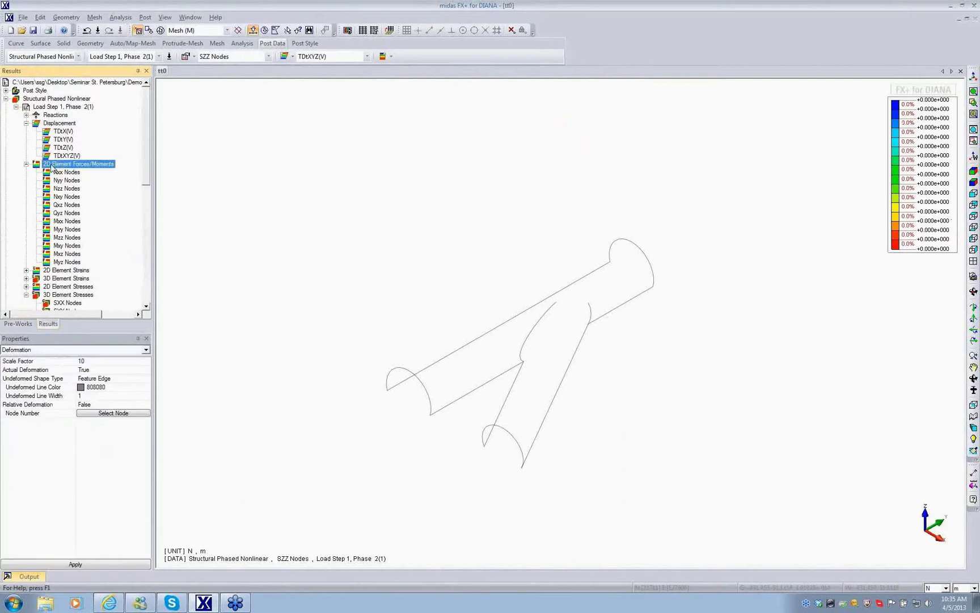
{"action": "left_click", "coordinate": [57, 172]}
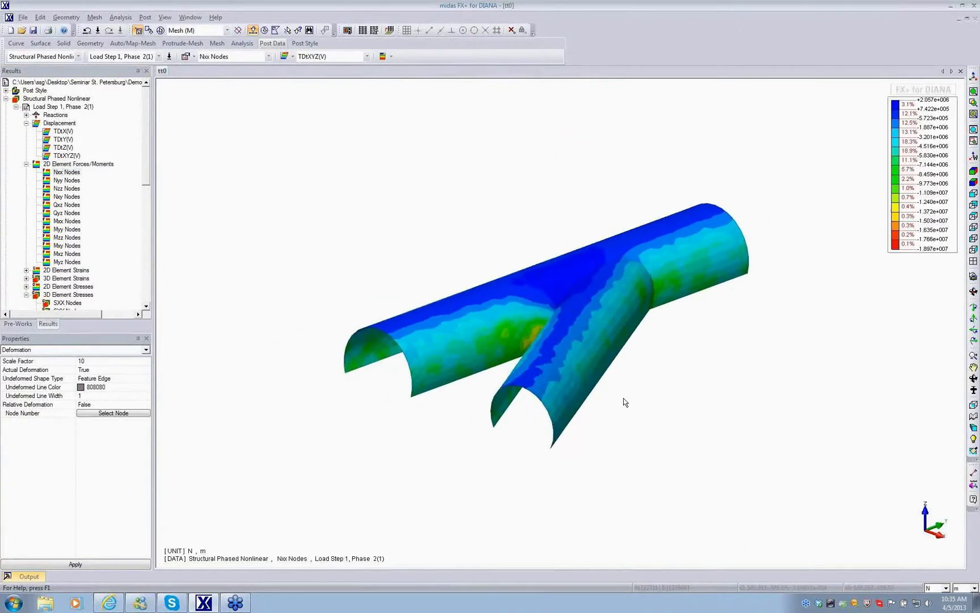
{"action": "middle_click_drag", "start_coordinate": [624, 401], "coordinate": [568, 462]}
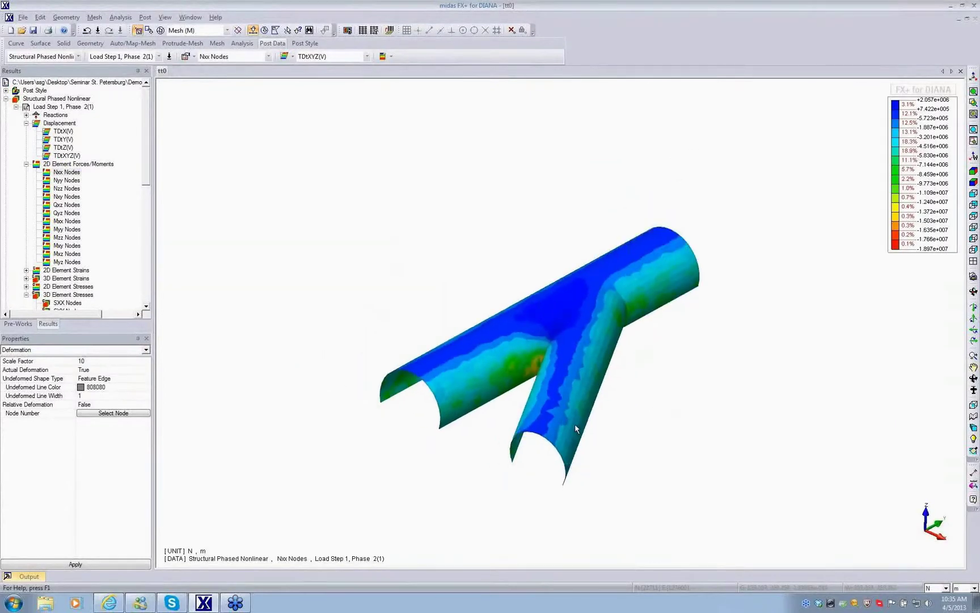
{"action": "middle_click_drag", "start_coordinate": [574, 424], "coordinate": [584, 383]}
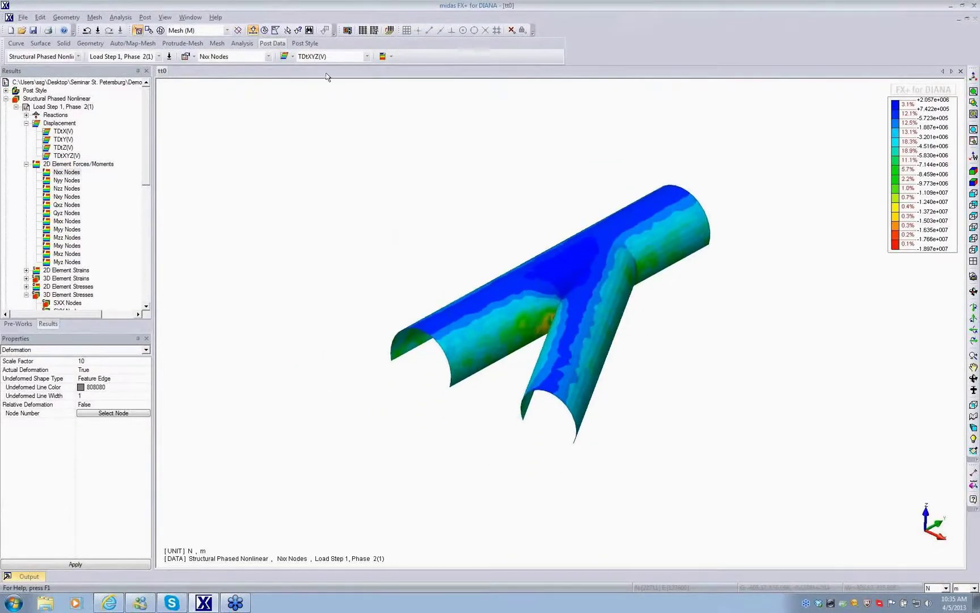
- Change the element output coordinate system of all displayed lining elements to Cylinder in Y-direction
{"action": "left_click", "coordinate": [94, 17]}
{"action": "mouse_move", "coordinate": [133, 149]}
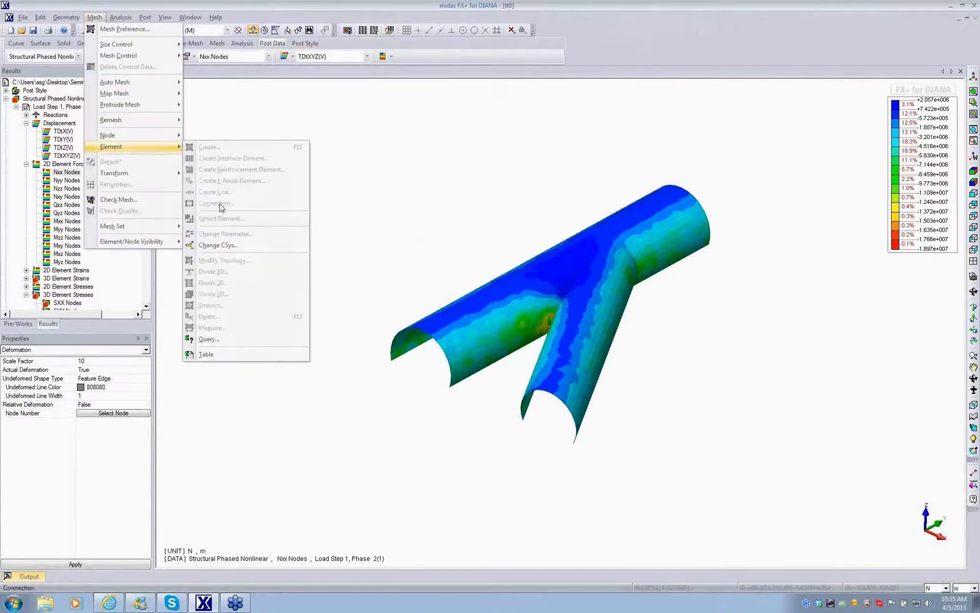
{"action": "left_click", "coordinate": [224, 246]}
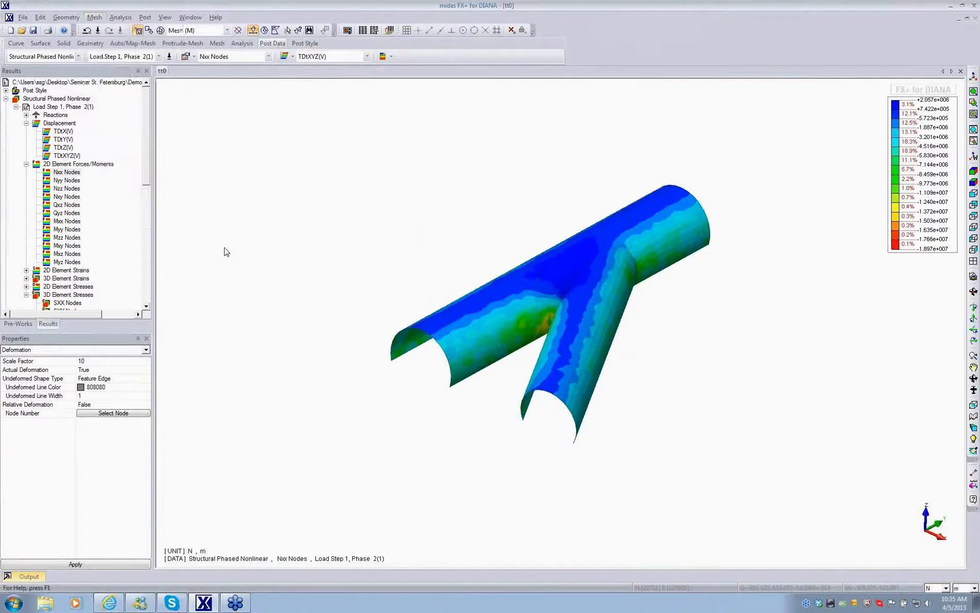
{"action": "left_click_drag", "start_coordinate": [87, 85], "coordinate": [267, 116]}
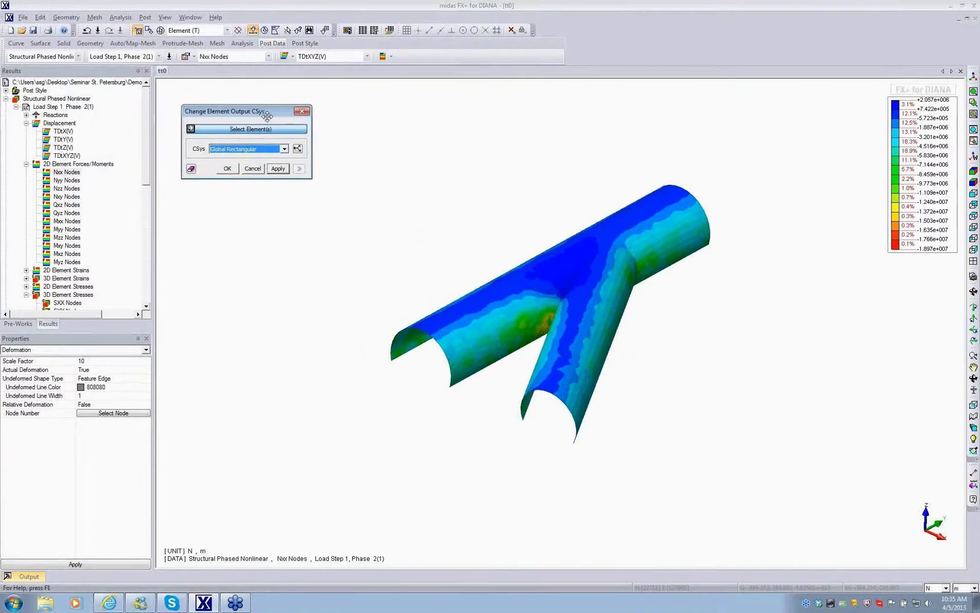
{"action": "left_click", "coordinate": [284, 148]}
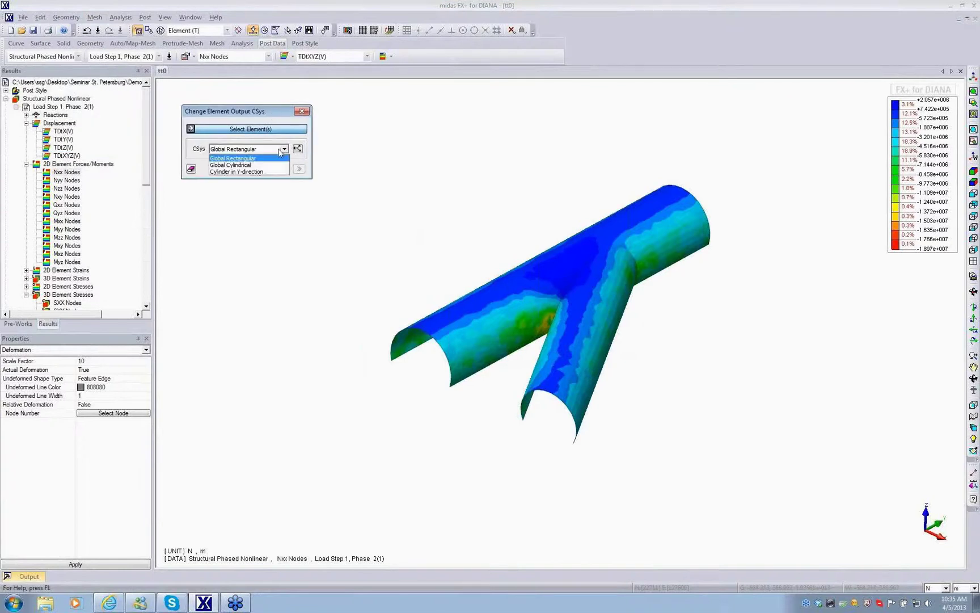
{"action": "left_click", "coordinate": [244, 173]}
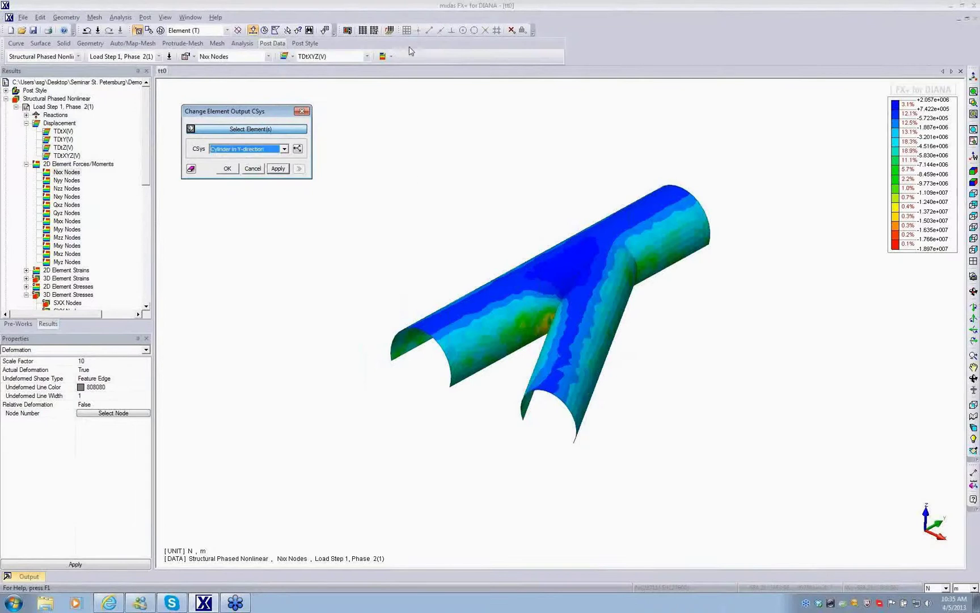
{"action": "left_click", "coordinate": [324, 30]}
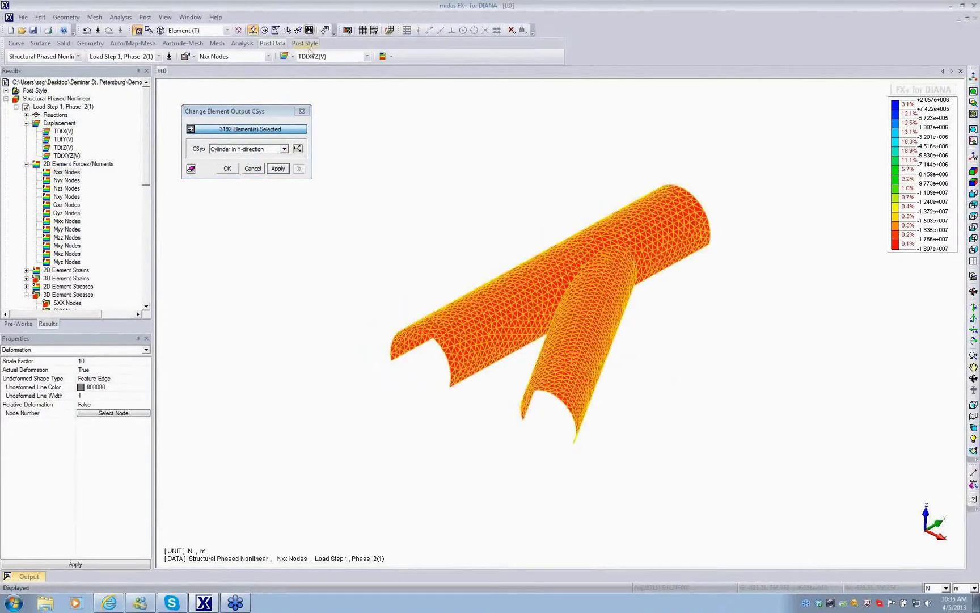
{"action": "left_click", "coordinate": [279, 169]}
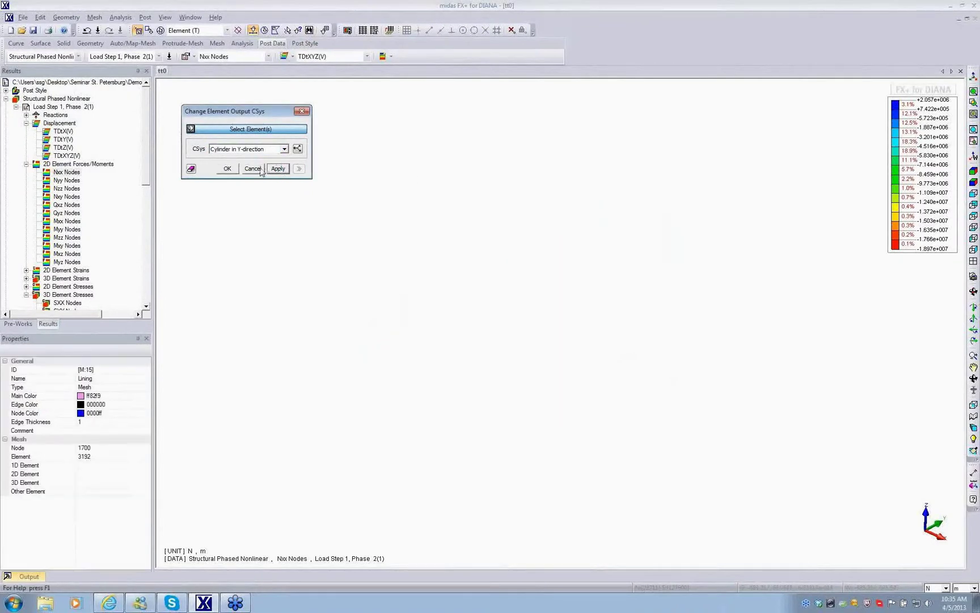
{"action": "left_click", "coordinate": [260, 169]}
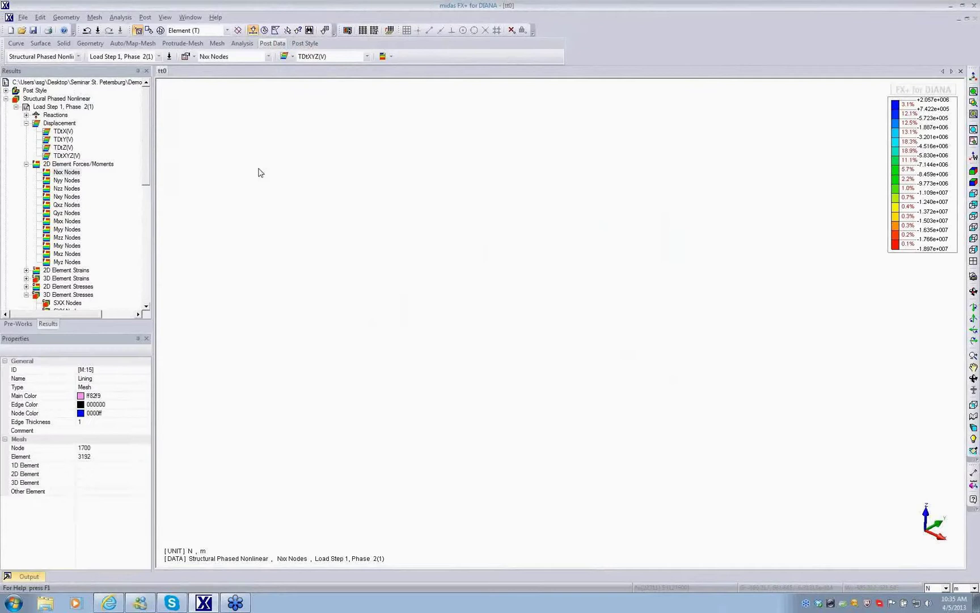
- Plot the Nzz Nodes forces of the lining, then return to the Nxx Nodes plot
{"action": "left_click", "coordinate": [67, 196]}
{"action": "double_click", "coordinate": [67, 188]}
{"action": "double_click", "coordinate": [66, 171]}
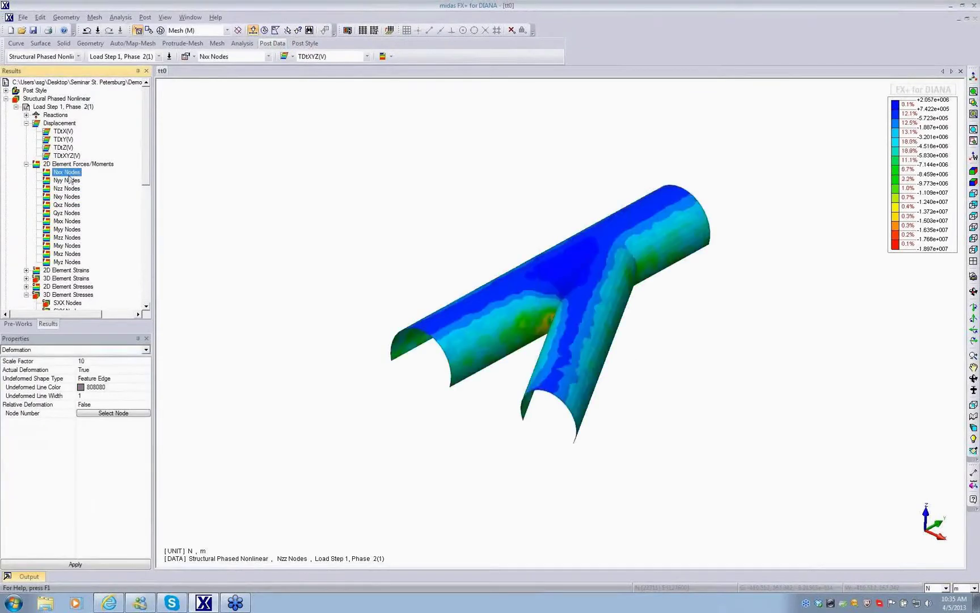
- Set the result plot's Output CSys to Node/Elem Output CSys and inspect the Nxx contours around the lining junction
{"action": "left_click", "coordinate": [113, 349]}
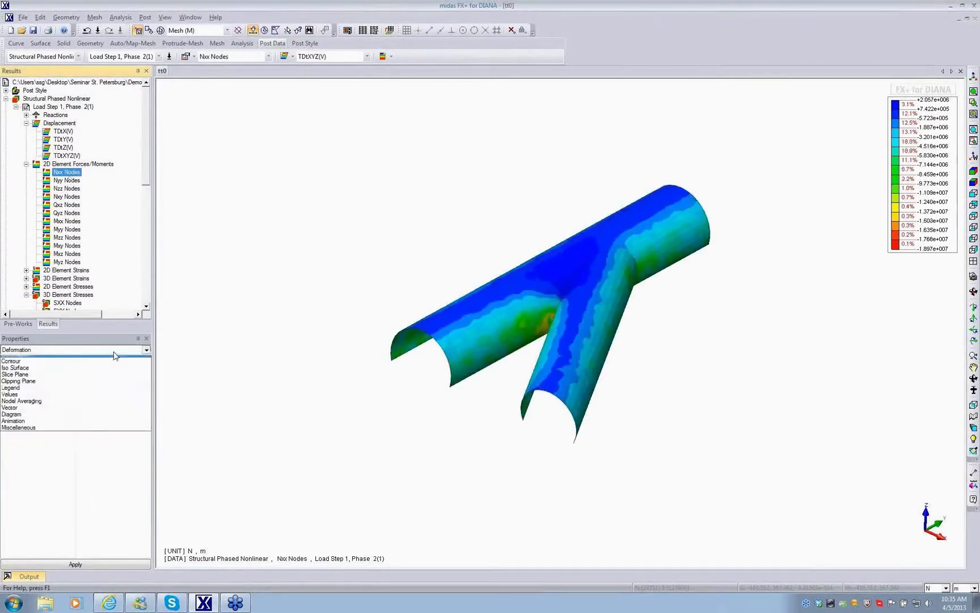
{"action": "left_click", "coordinate": [19, 433]}
{"action": "left_click", "coordinate": [101, 474]}
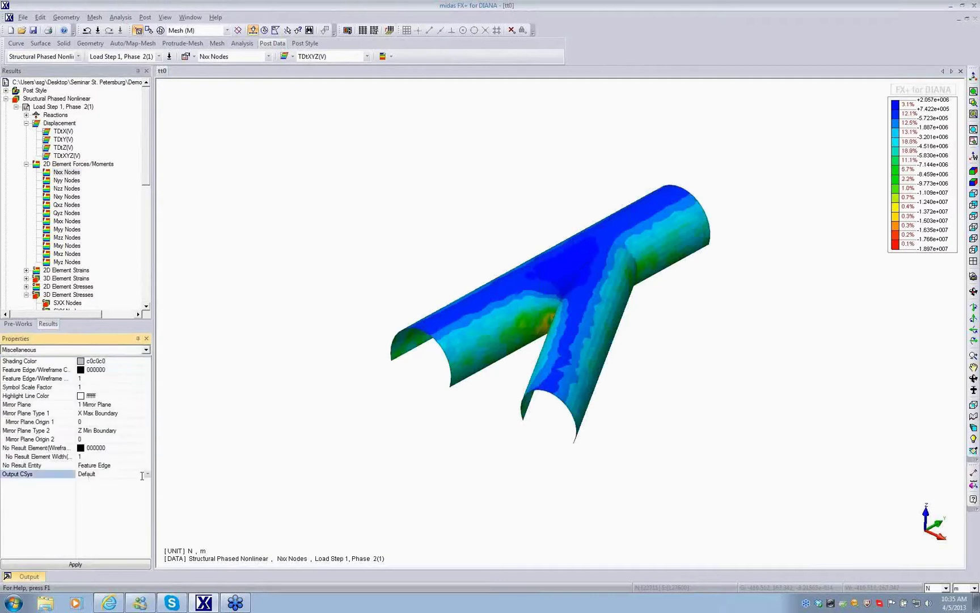
{"action": "left_click", "coordinate": [148, 474]}
{"action": "left_click", "coordinate": [116, 493]}
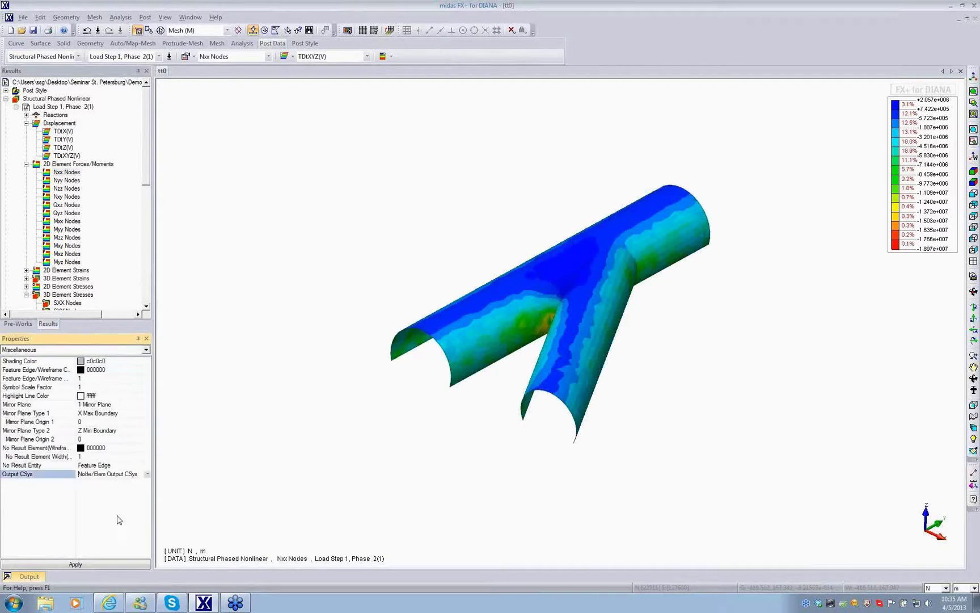
{"action": "left_click", "coordinate": [99, 565]}
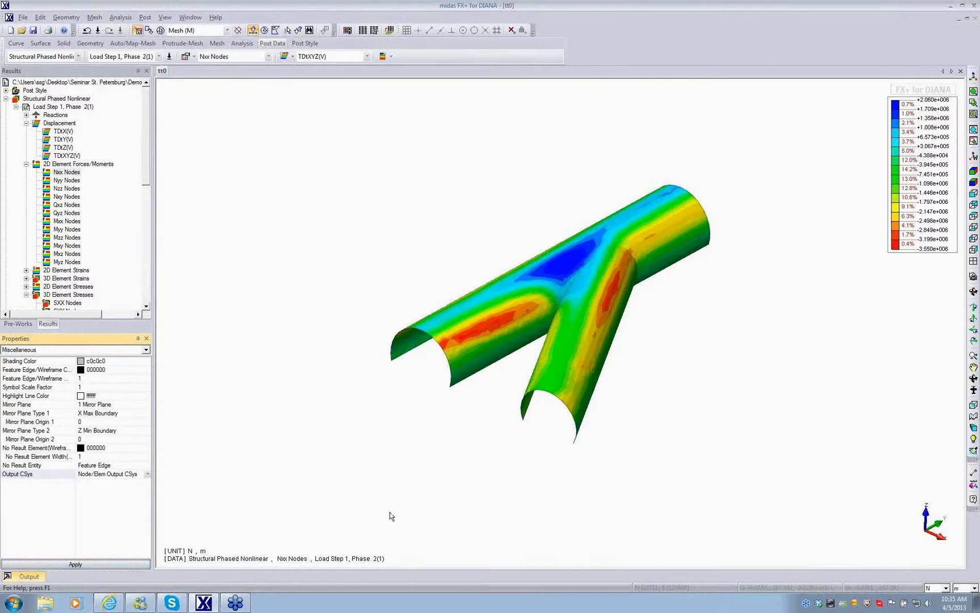
{"action": "middle_click_drag", "start_coordinate": [390, 512], "coordinate": [562, 457]}
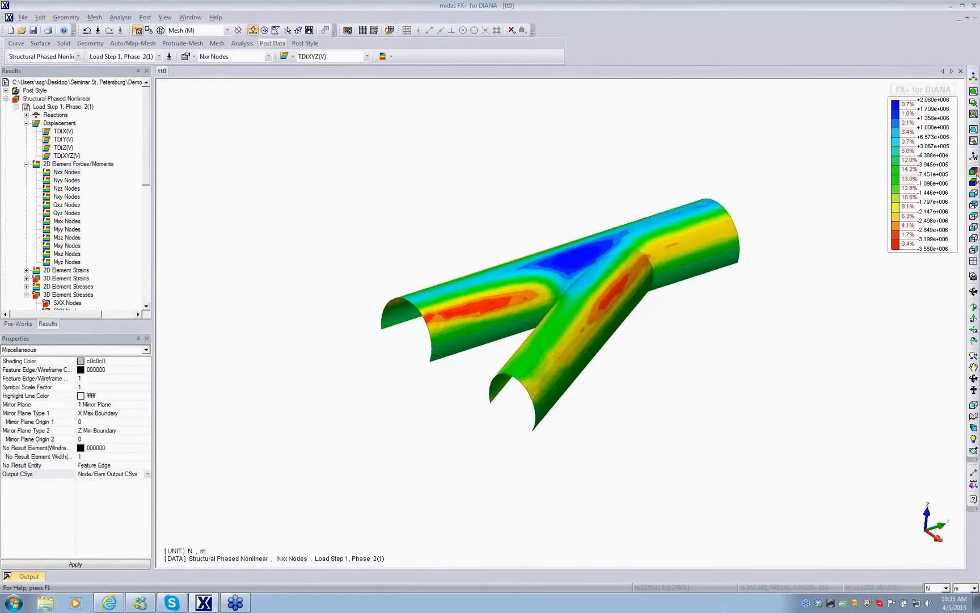
{"action": "scroll", "coordinate": [705, 310], "scroll_direction": "up", "scroll_amount": 2}
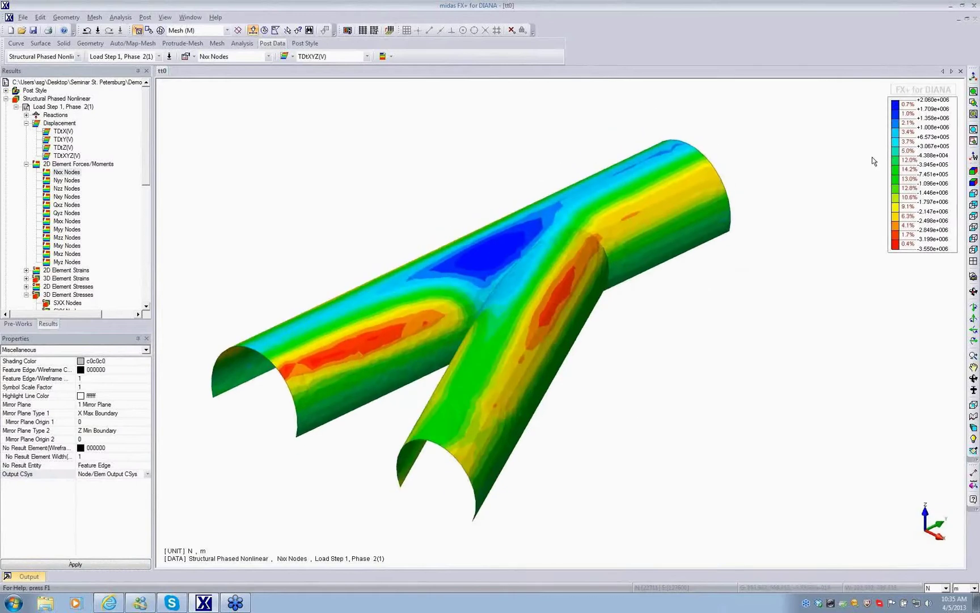
- Show all mesh sets again and plot the TDtXYZ(V) displacement of Load Step 1, Phase 2 on the full model
{"action": "left_click", "coordinate": [19, 324]}
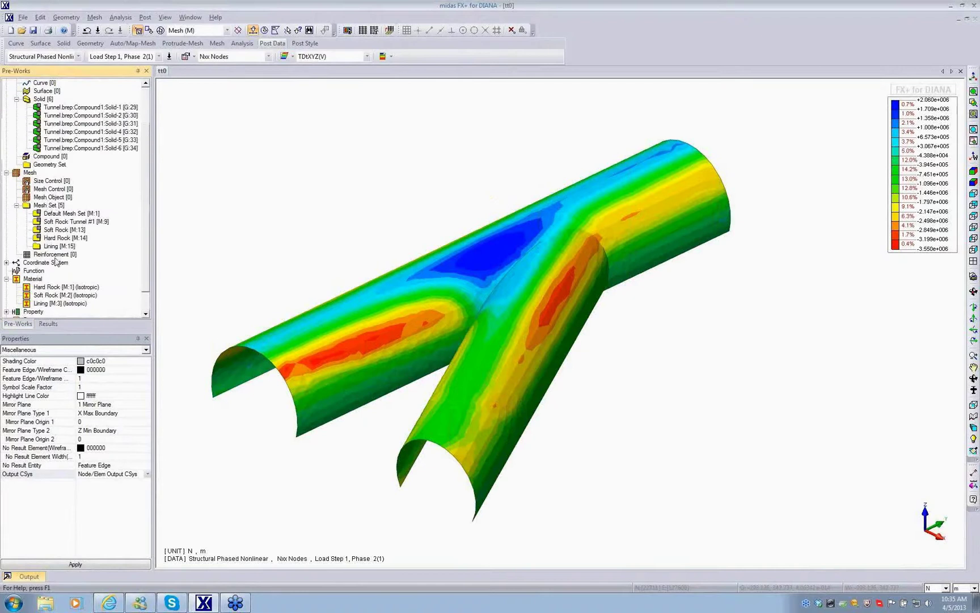
{"action": "right_click", "coordinate": [46, 205]}
{"action": "left_click", "coordinate": [84, 216]}
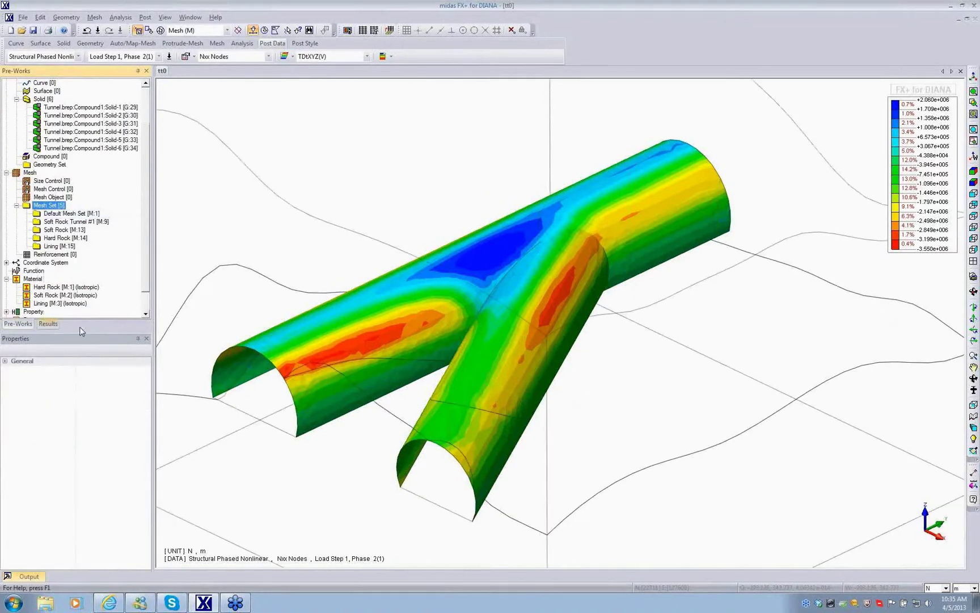
{"action": "left_click", "coordinate": [53, 325]}
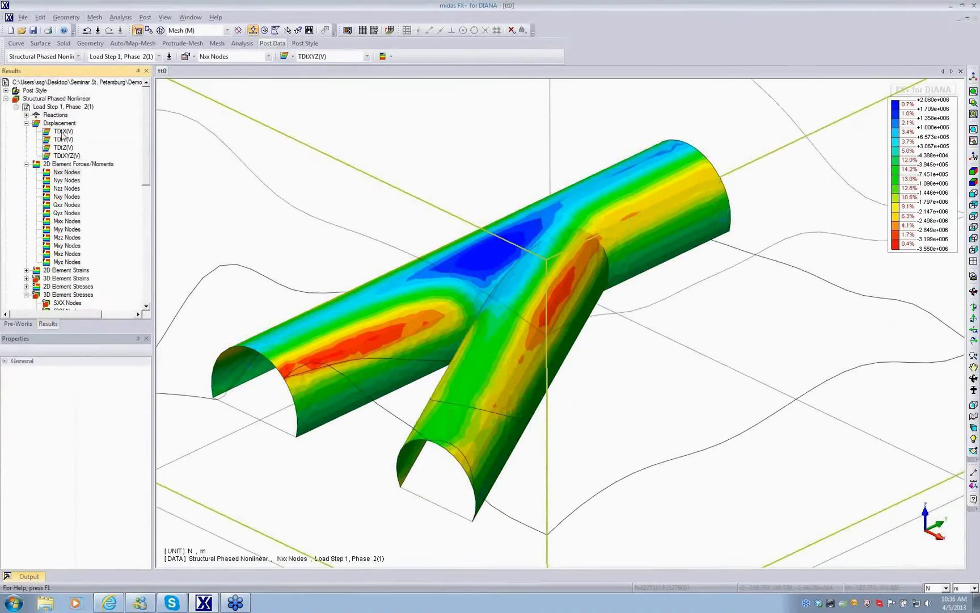
{"action": "double_click", "coordinate": [63, 156]}
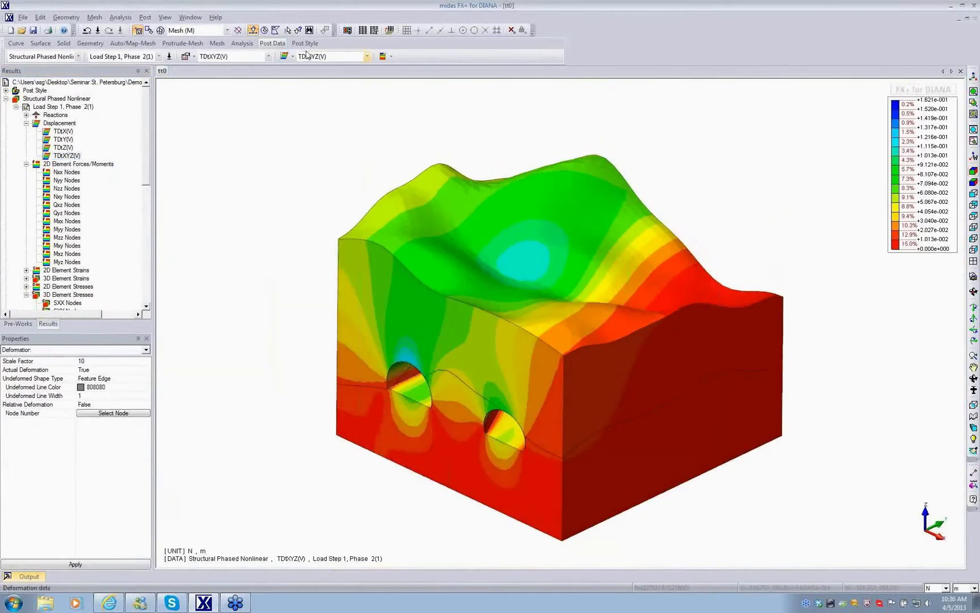
- Turn on a clipping plane for the displacement contour plot
{"action": "left_click", "coordinate": [301, 45]}
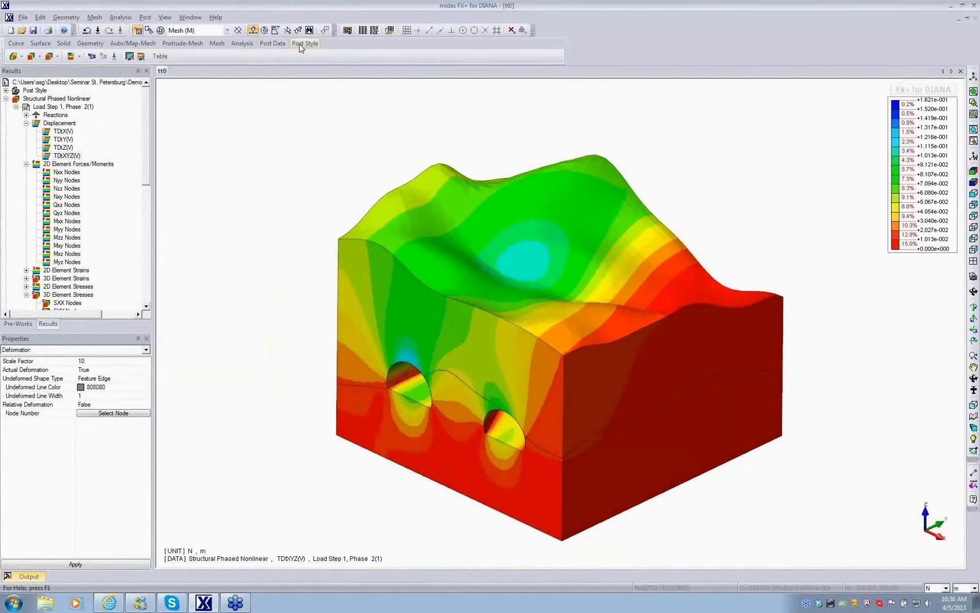
{"action": "left_click", "coordinate": [15, 57]}
{"action": "left_click", "coordinate": [43, 102]}
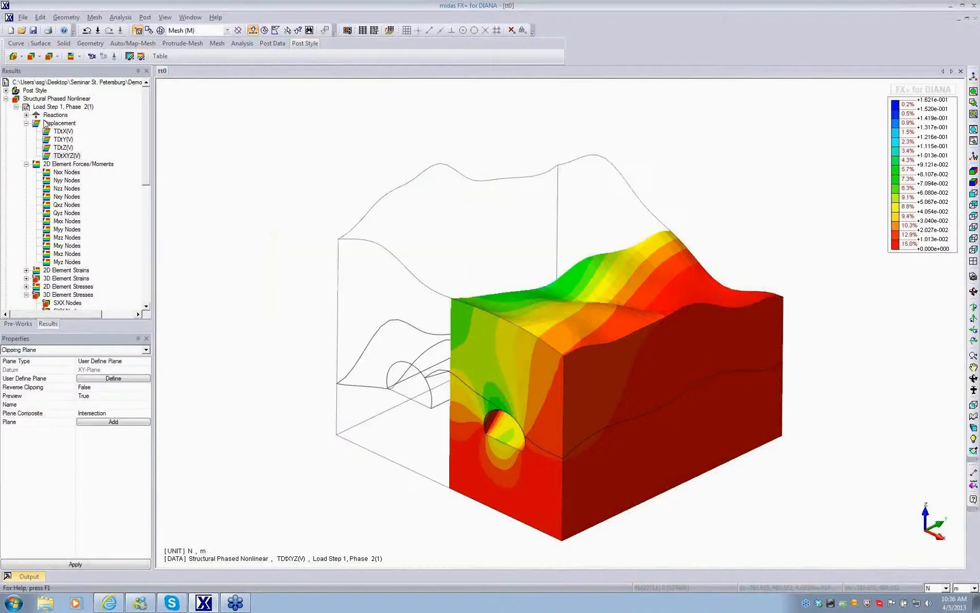
- Define the clipping plane with Sensitive enabled, moving and rotating it to cut vertically across the tunnels at their junction
{"action": "left_click", "coordinate": [113, 378]}
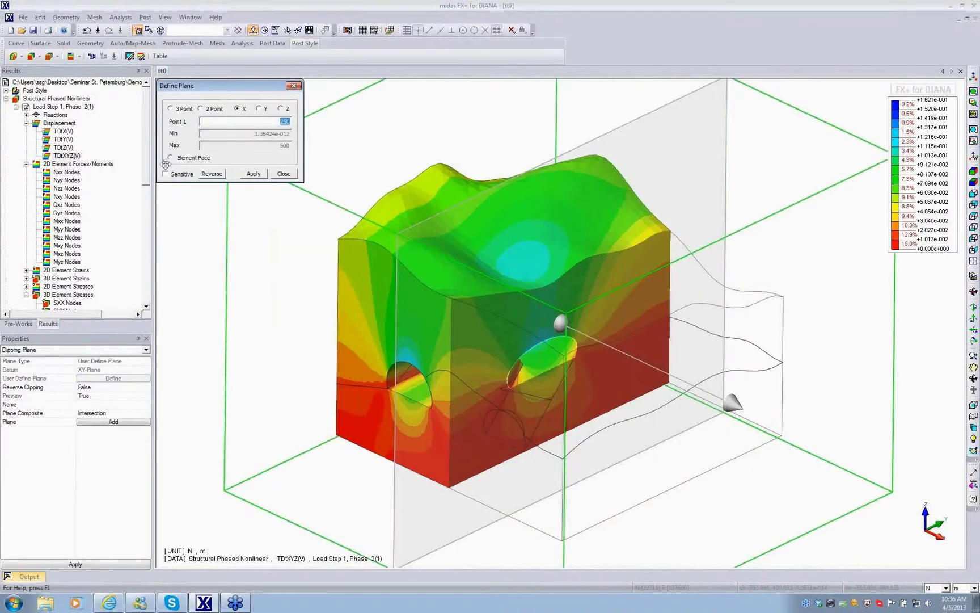
{"action": "left_click", "coordinate": [176, 175]}
{"action": "left_click_drag", "start_coordinate": [520, 437], "coordinate": [481, 452]}
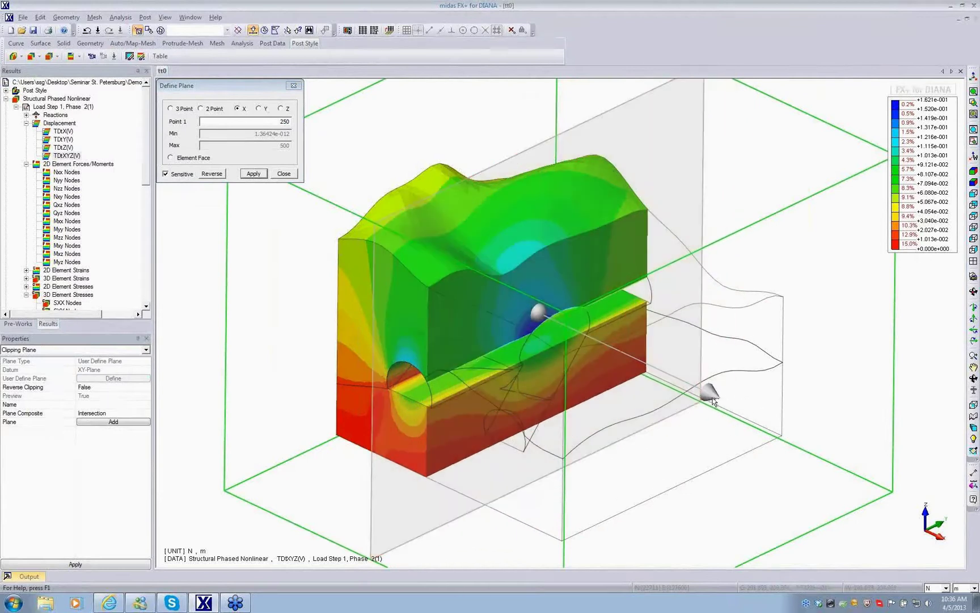
{"action": "left_click_drag", "start_coordinate": [714, 400], "coordinate": [475, 424]}
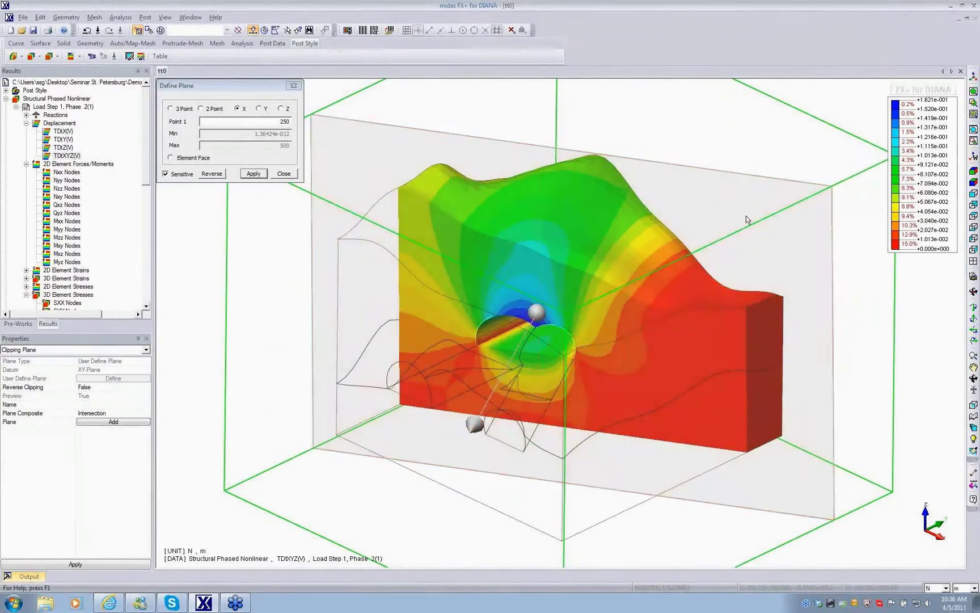
{"action": "left_click_drag", "start_coordinate": [696, 174], "coordinate": [685, 202]}
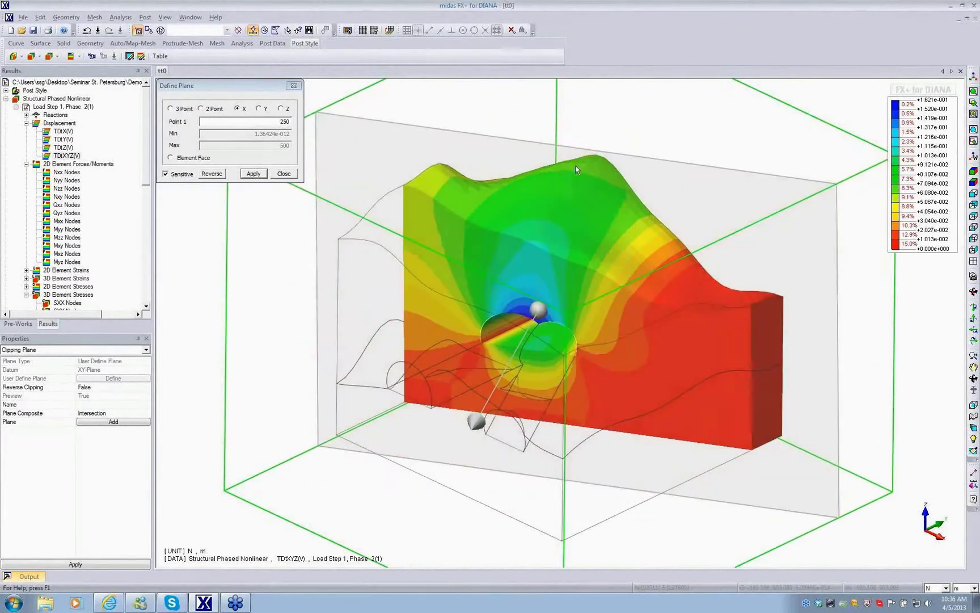
{"action": "left_click", "coordinate": [293, 85]}
- Probe the nodal displacement at the tunnel junction on the clipped section
{"action": "left_click", "coordinate": [145, 17]}
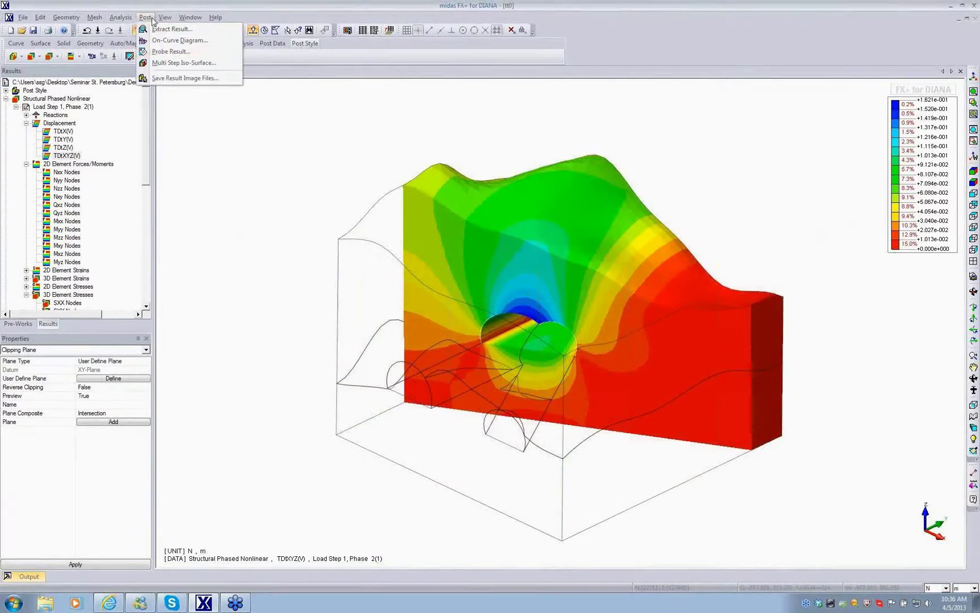
{"action": "left_click", "coordinate": [171, 52]}
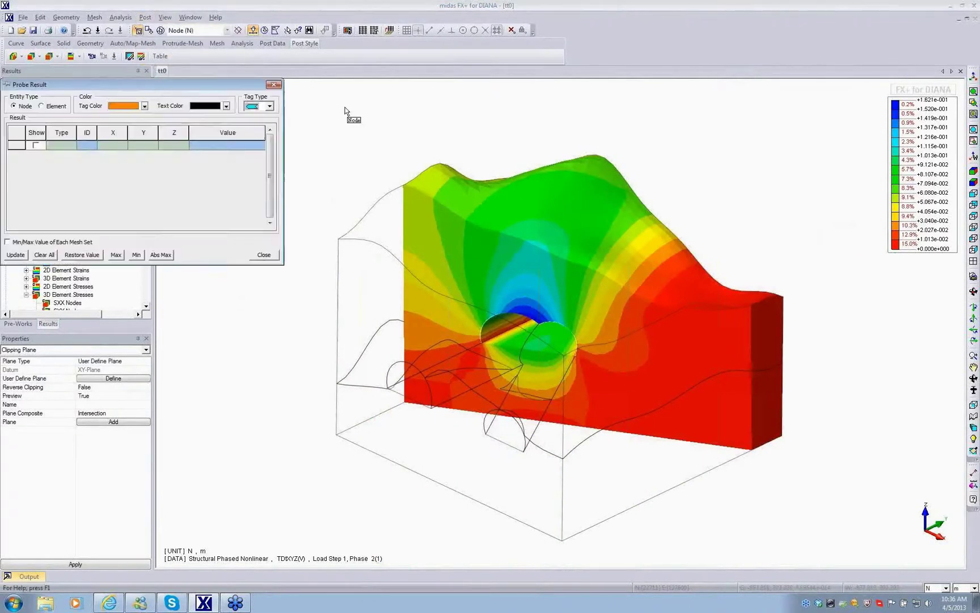
{"action": "left_click", "coordinate": [541, 325]}
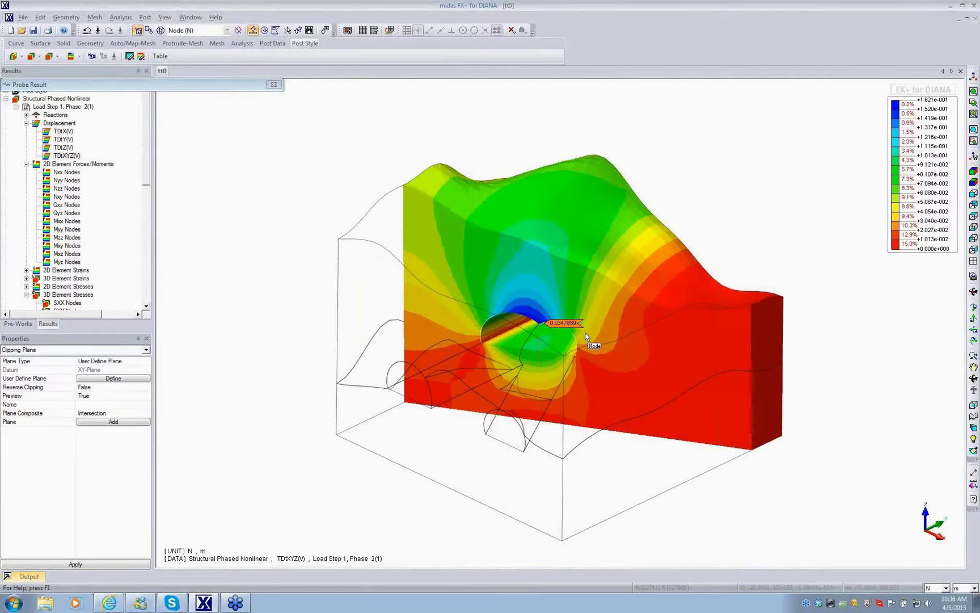
{"action": "left_click", "coordinate": [273, 85]}
- Remove the clipping plane from the displacement plot and switch it to a slice plane display
{"action": "left_click", "coordinate": [14, 56]}
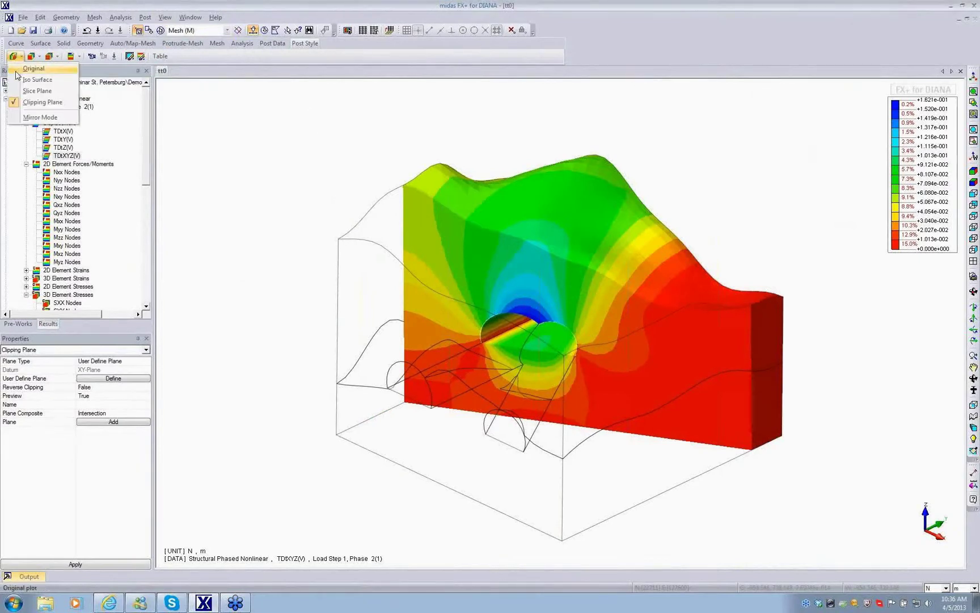
{"action": "left_click", "coordinate": [17, 69]}
{"action": "left_click", "coordinate": [14, 56]}
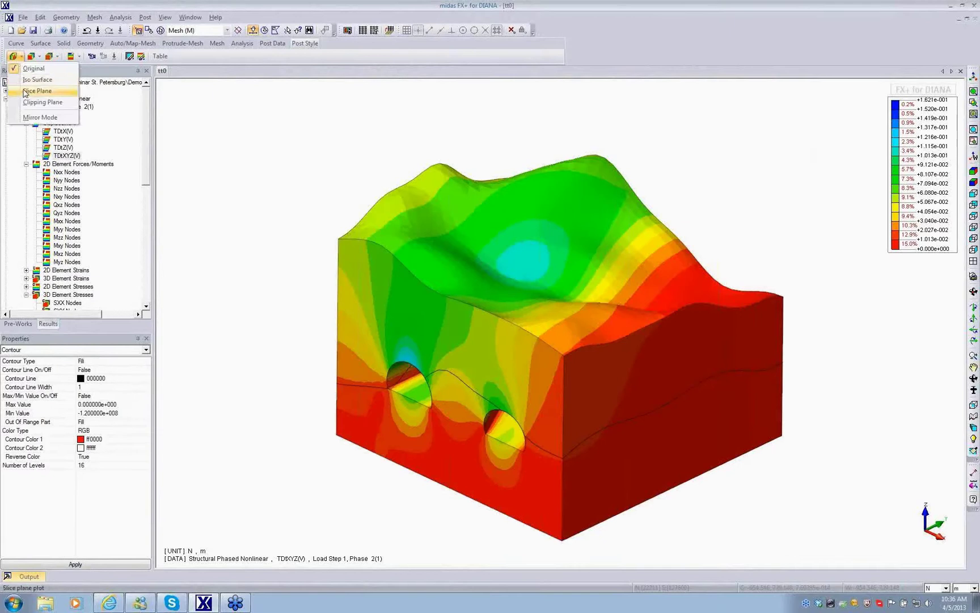
{"action": "left_click", "coordinate": [25, 92]}
- Define the slice plane with Sensitive enabled, rotating and moving it to cut vertically across both tunnels at their junction
{"action": "left_click", "coordinate": [132, 378]}
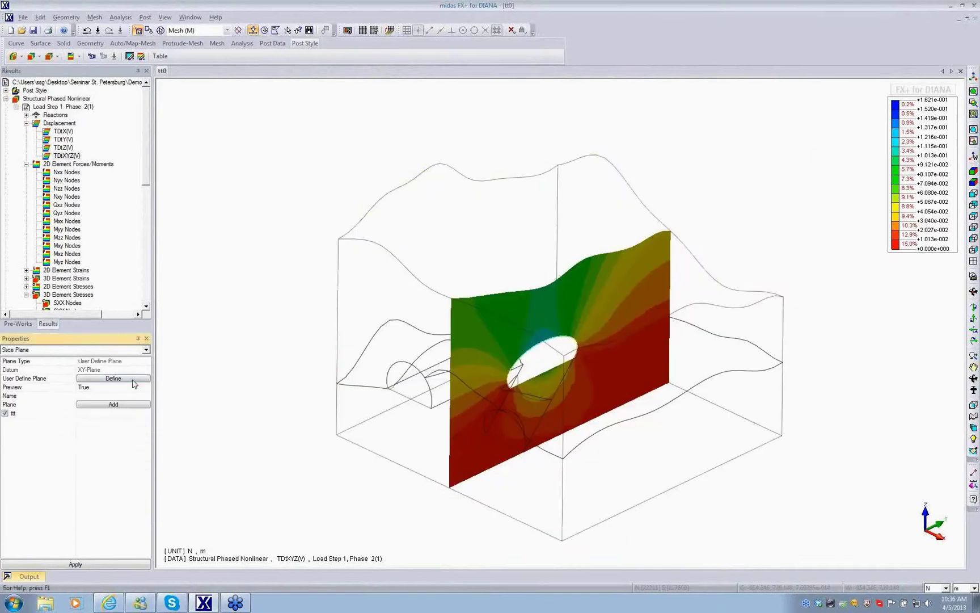
{"action": "left_click", "coordinate": [180, 175]}
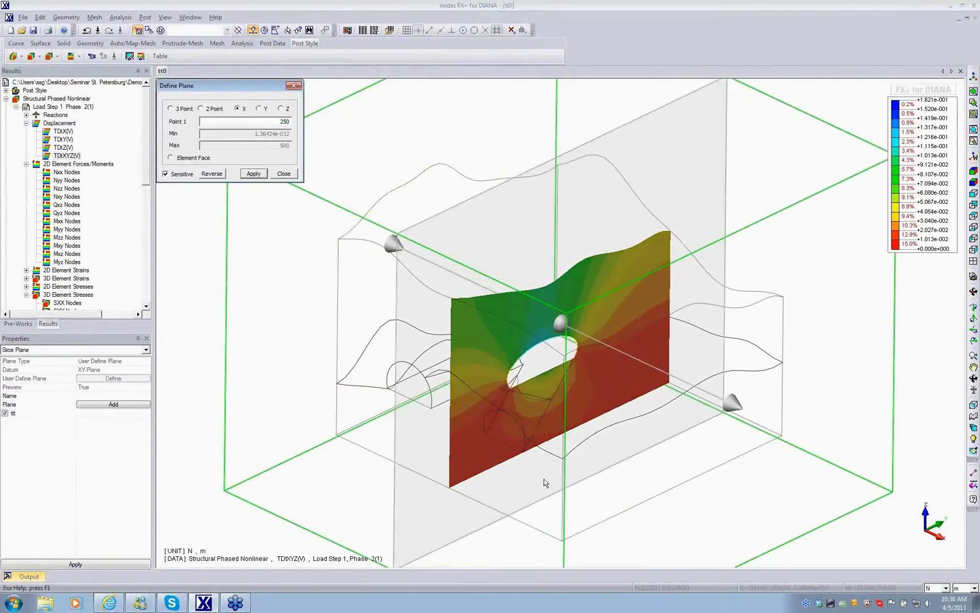
{"action": "left_click_drag", "start_coordinate": [545, 483], "coordinate": [464, 406]}
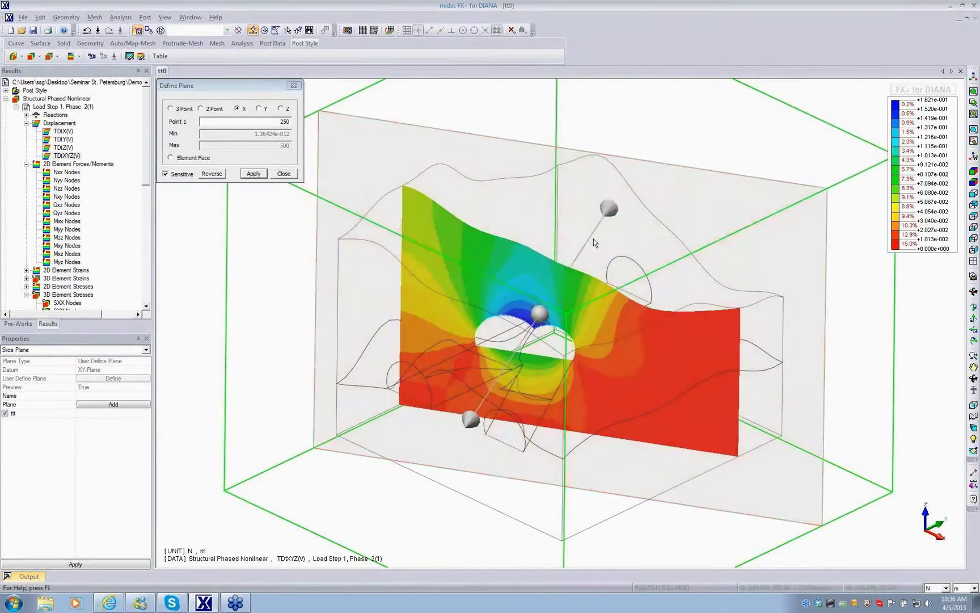
{"action": "left_click_drag", "start_coordinate": [594, 242], "coordinate": [585, 263]}
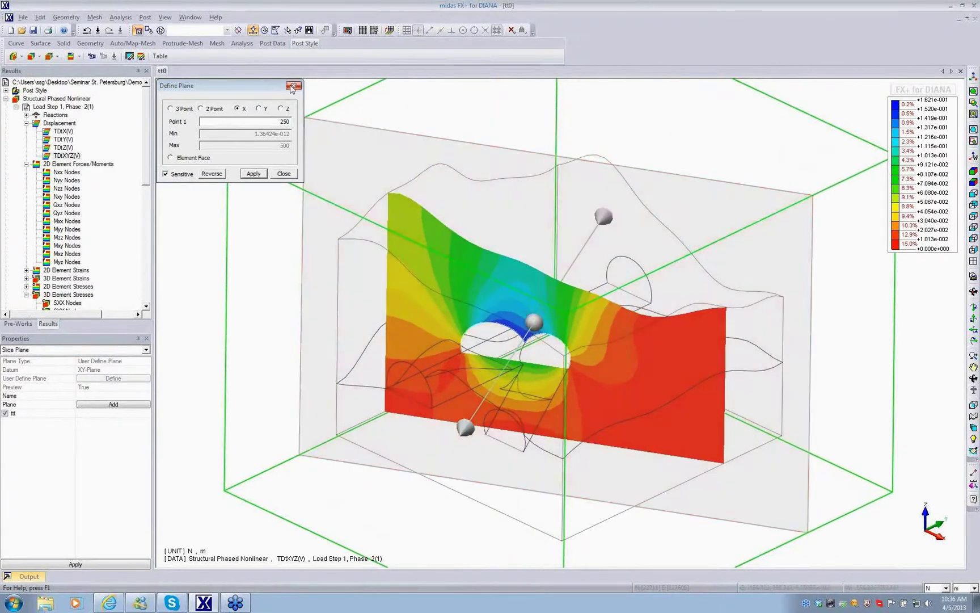
{"action": "left_click", "coordinate": [293, 87]}
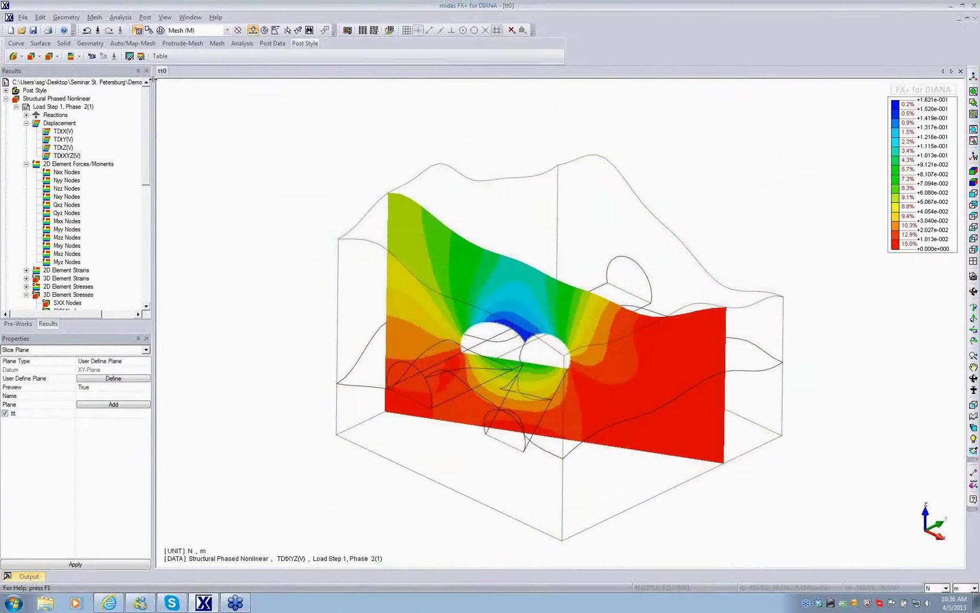
- Return the displacement plot to the original full-model contours in isometric view
{"action": "left_click", "coordinate": [12, 55]}
{"action": "left_click", "coordinate": [21, 69]}
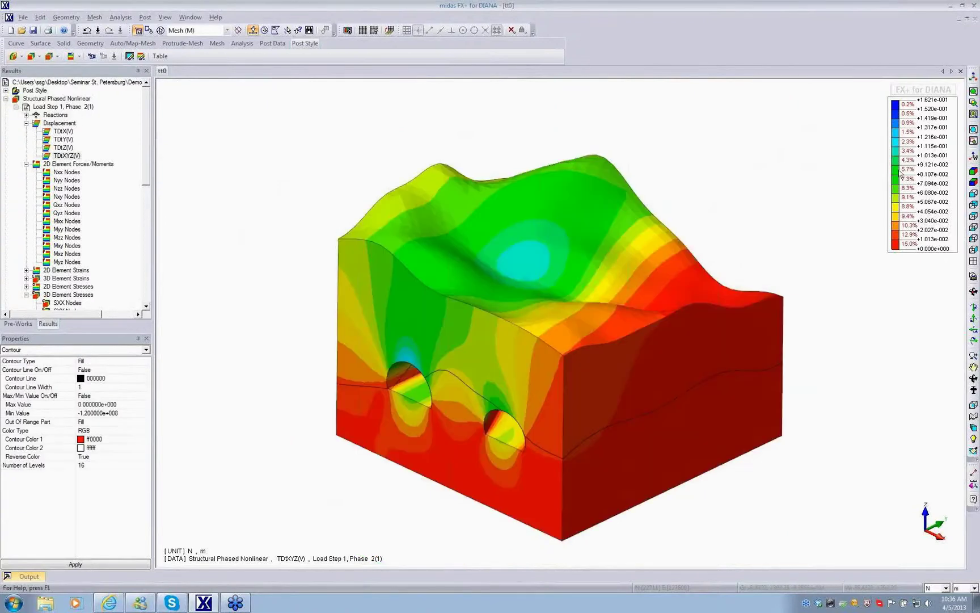
{"action": "left_click", "coordinate": [973, 171]}
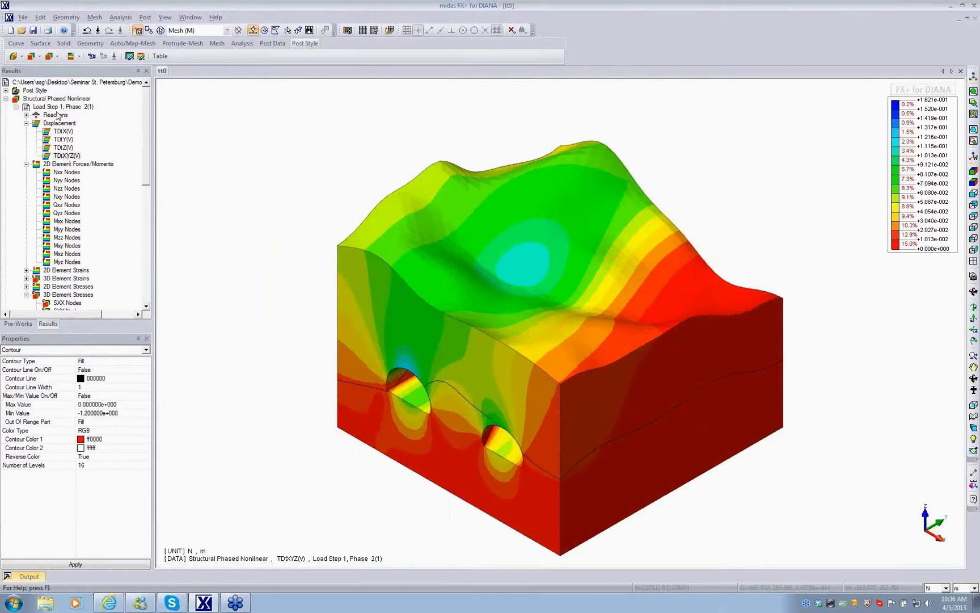
- Define an on-curve diagram's 2-point line between opposite terrain surface corners, from 0, 0, 352.719 to 500, 500, 250.126
{"action": "left_click", "coordinate": [146, 18]}
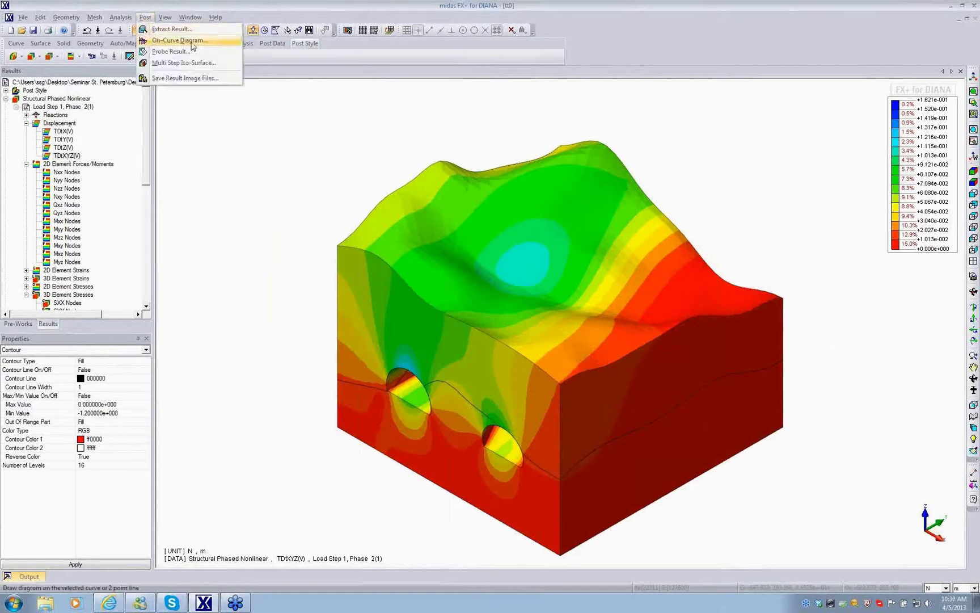
{"action": "left_click", "coordinate": [170, 41]}
{"action": "left_click_drag", "start_coordinate": [80, 86], "coordinate": [166, 86]}
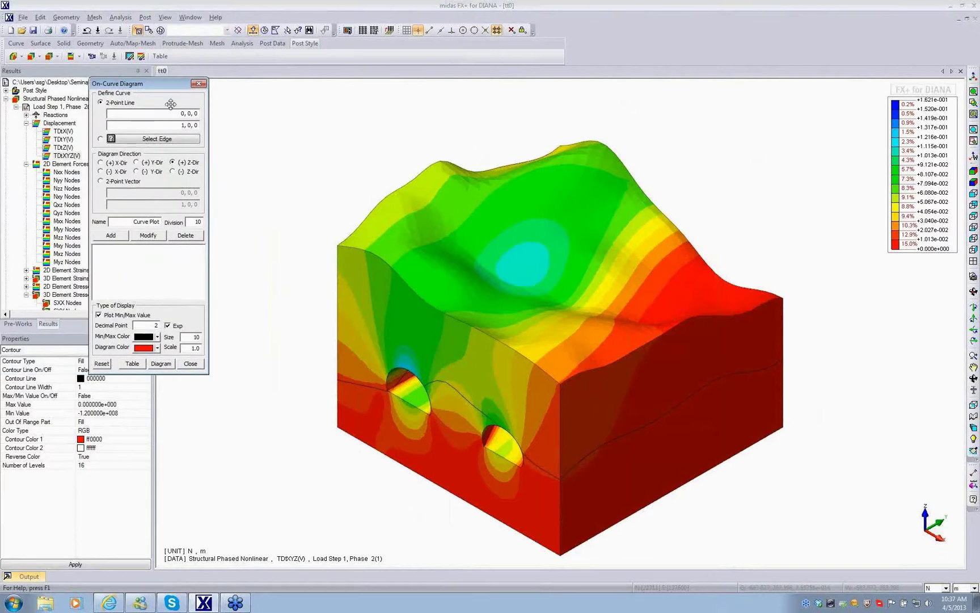
{"action": "left_click", "coordinate": [337, 246]}
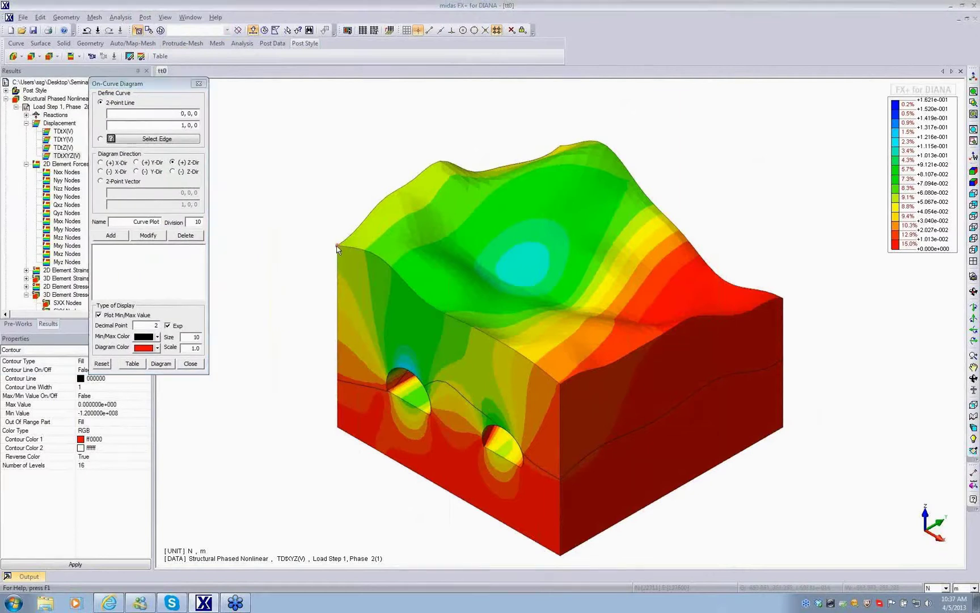
{"action": "left_click", "coordinate": [783, 299]}
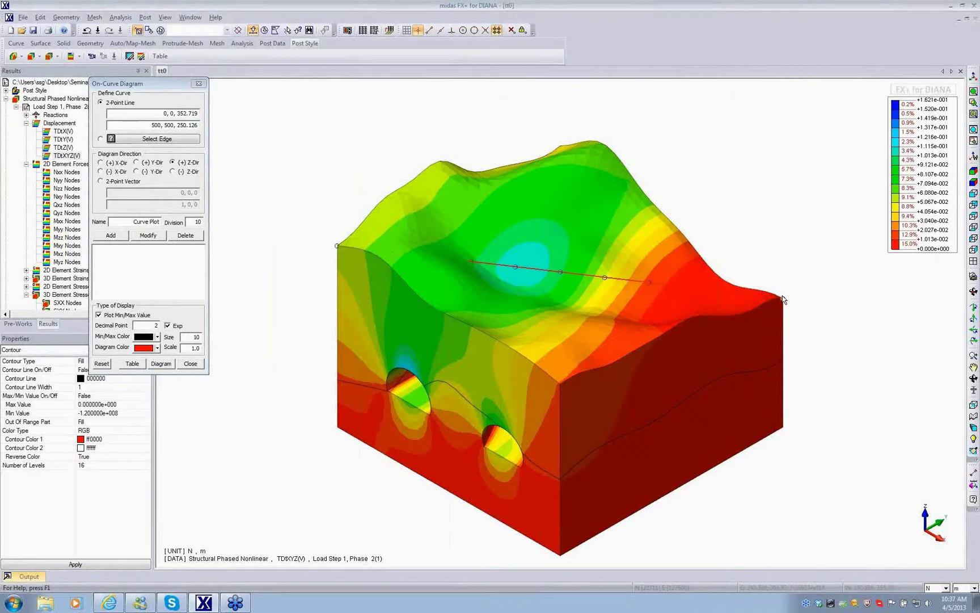
- Set the curve's Division to 50 and add it to the diagram list as Curve Plot
{"action": "double_click", "coordinate": [192, 223]}
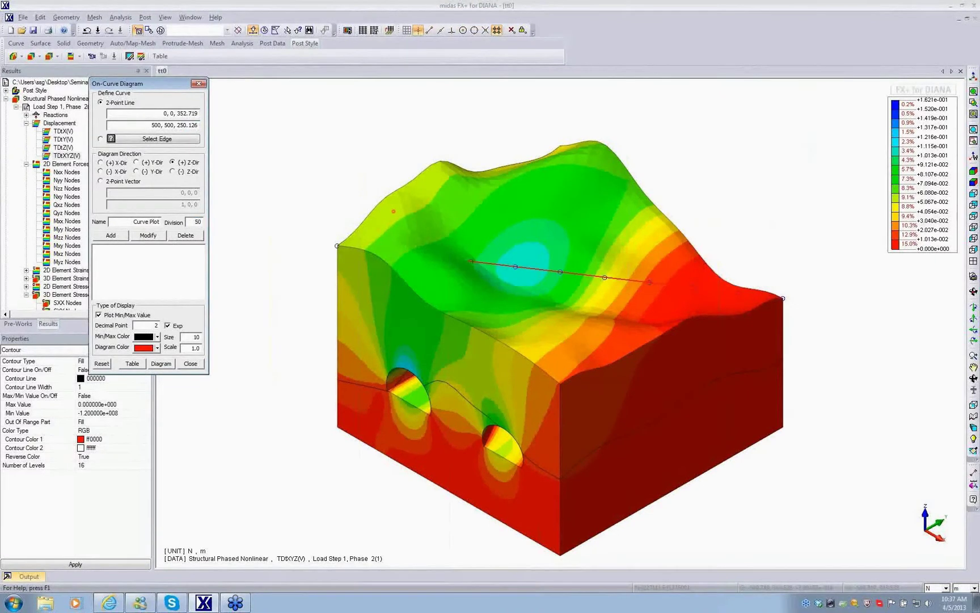
{"action": "type", "text": "50"}
{"action": "left_click", "coordinate": [105, 235]}
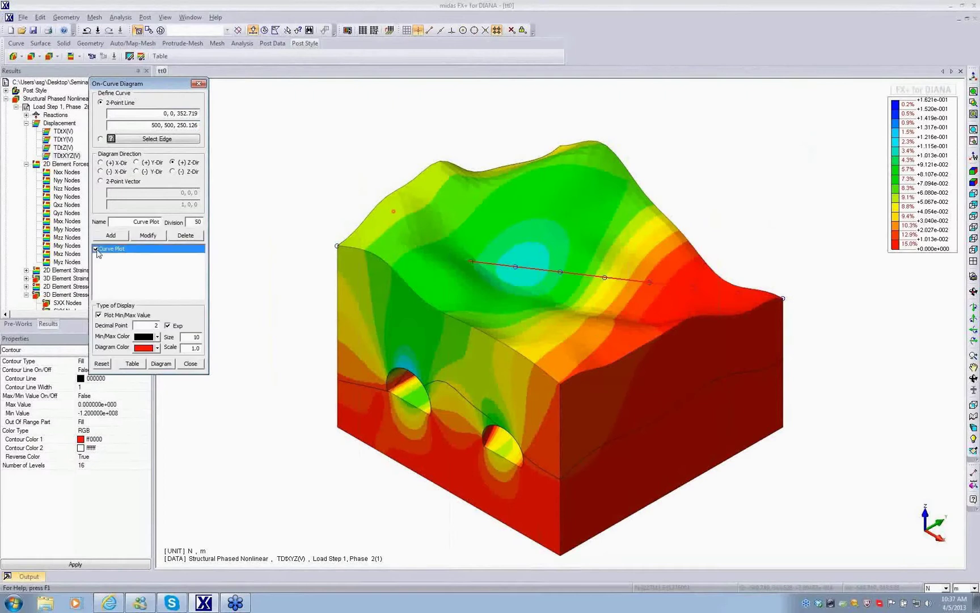
- Draw the displacement diagram along Curve Plot on the model and generate its results table
{"action": "left_click", "coordinate": [163, 364]}
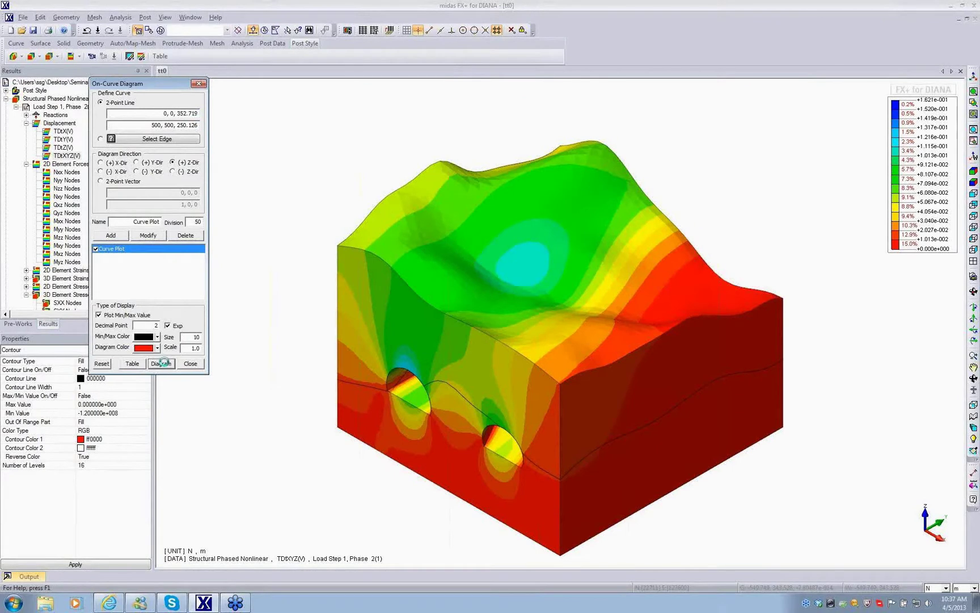
{"action": "middle_click_drag", "start_coordinate": [681, 422], "coordinate": [674, 347]}
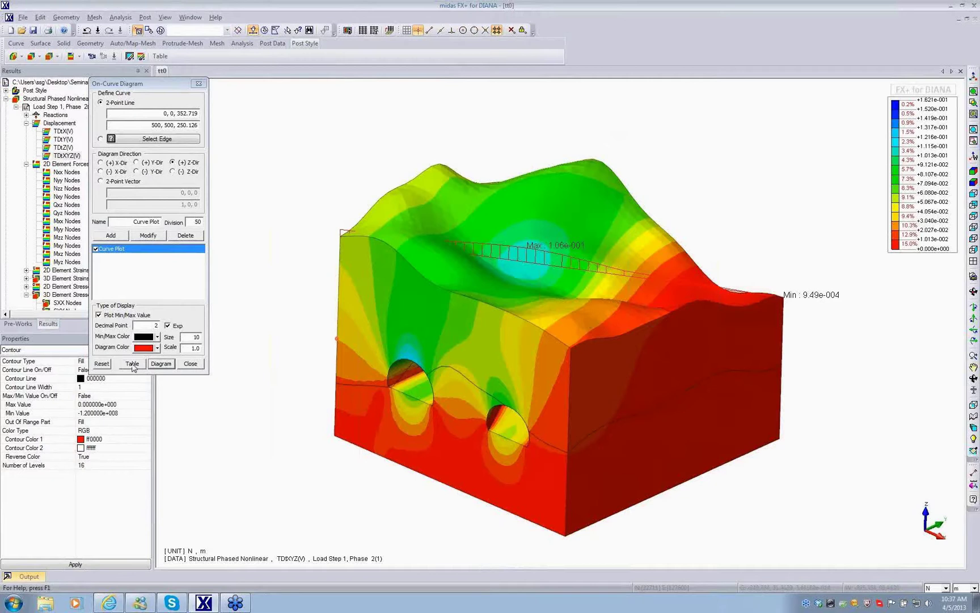
{"action": "left_click", "coordinate": [133, 364]}
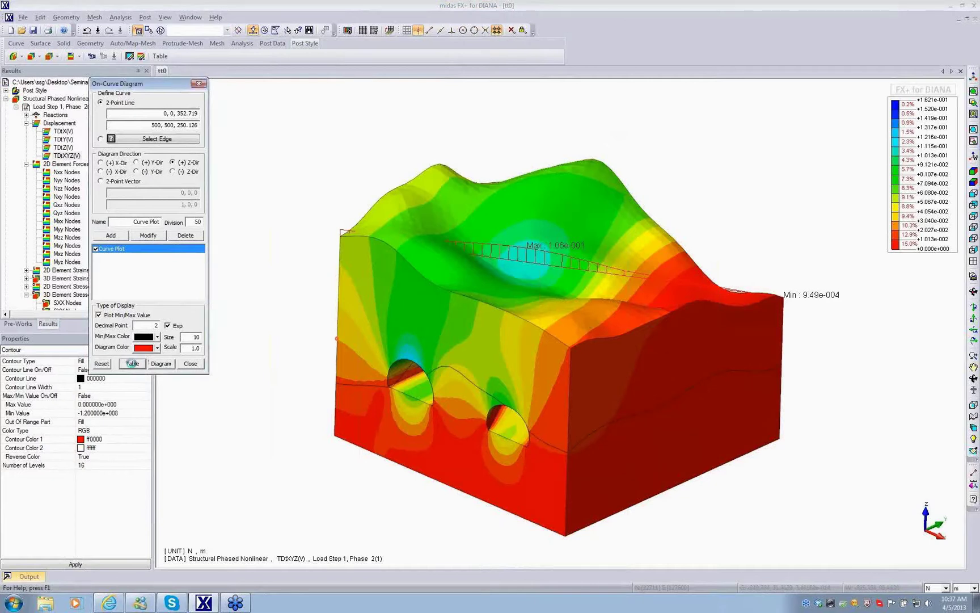